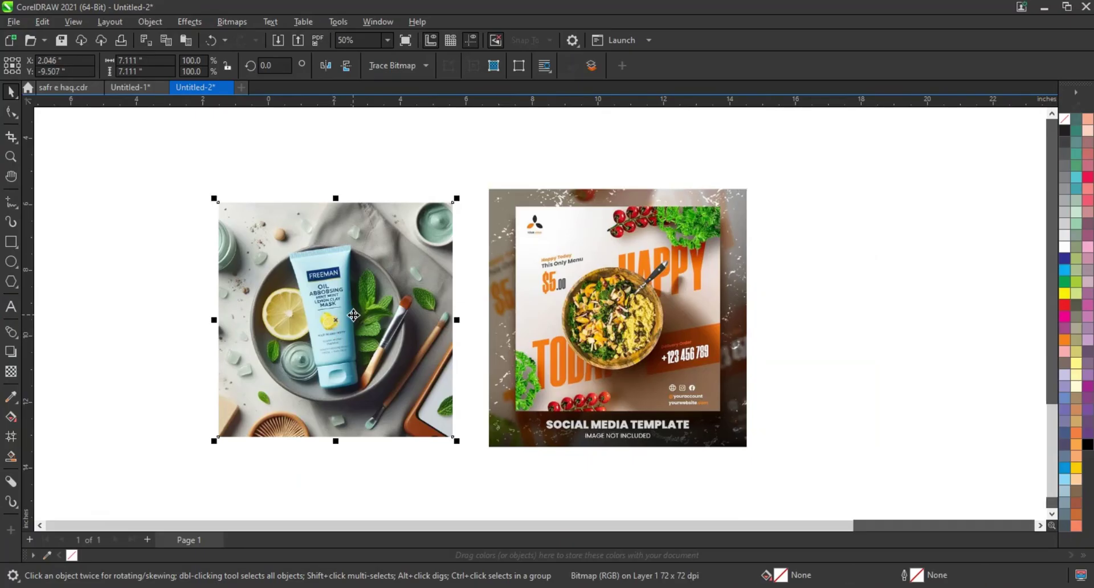
- Move the clay-mask photo left, away from the food template, and zoom to show both images
{"action": "key", "text": "shift+F2"}
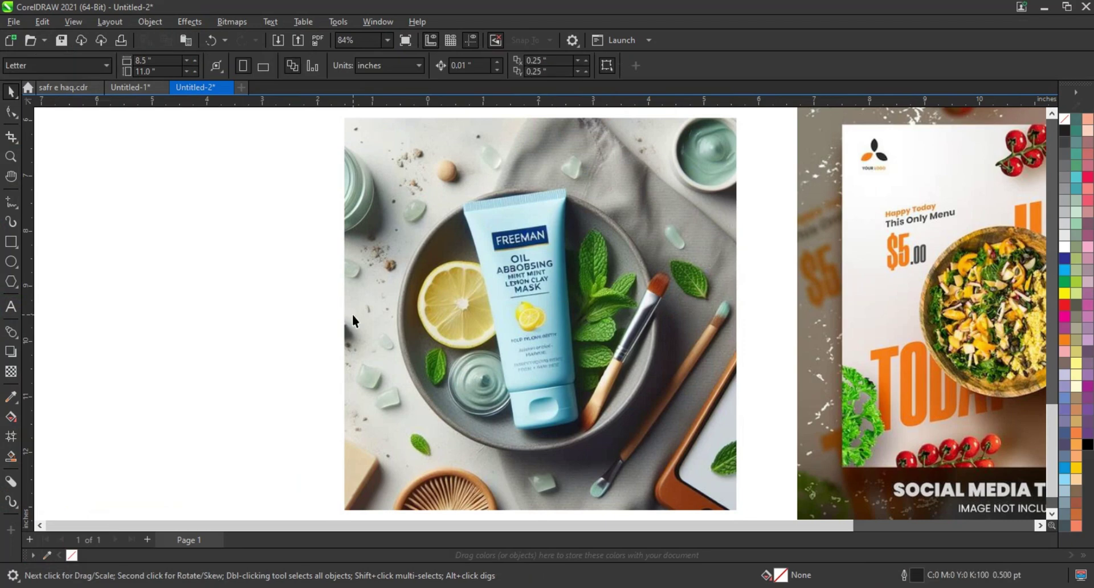
{"action": "scroll", "coordinate": [353, 315], "scroll_direction": "down", "scroll_amount": 3}
{"action": "left_click_drag", "start_coordinate": [439, 302], "coordinate": [161, 295]}
{"action": "left_click", "coordinate": [430, 310]}
{"action": "key", "text": "z"}
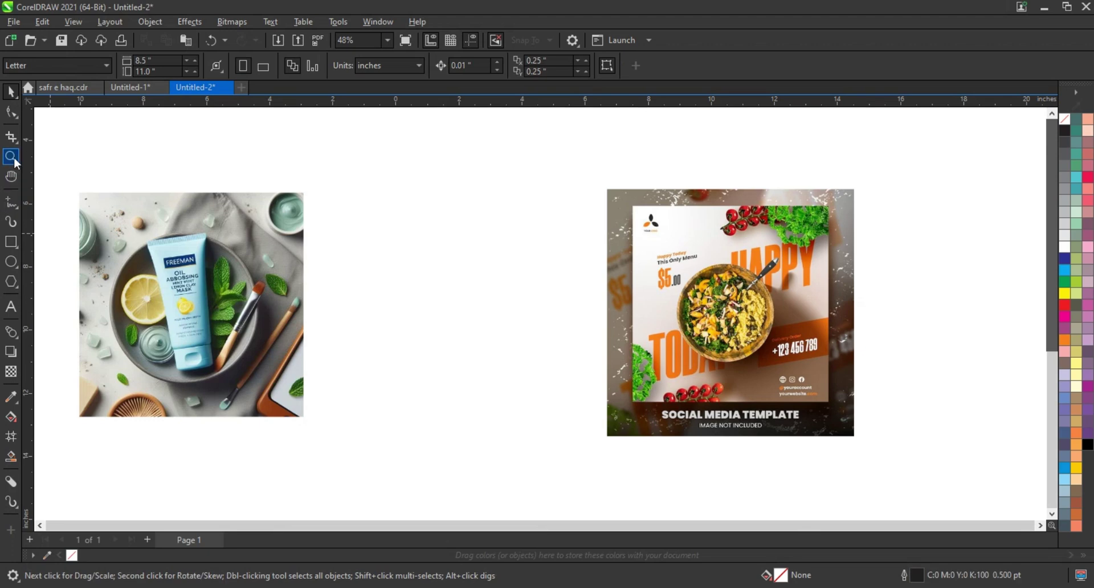
{"action": "left_click_drag", "start_coordinate": [98, 166], "coordinate": [884, 445]}
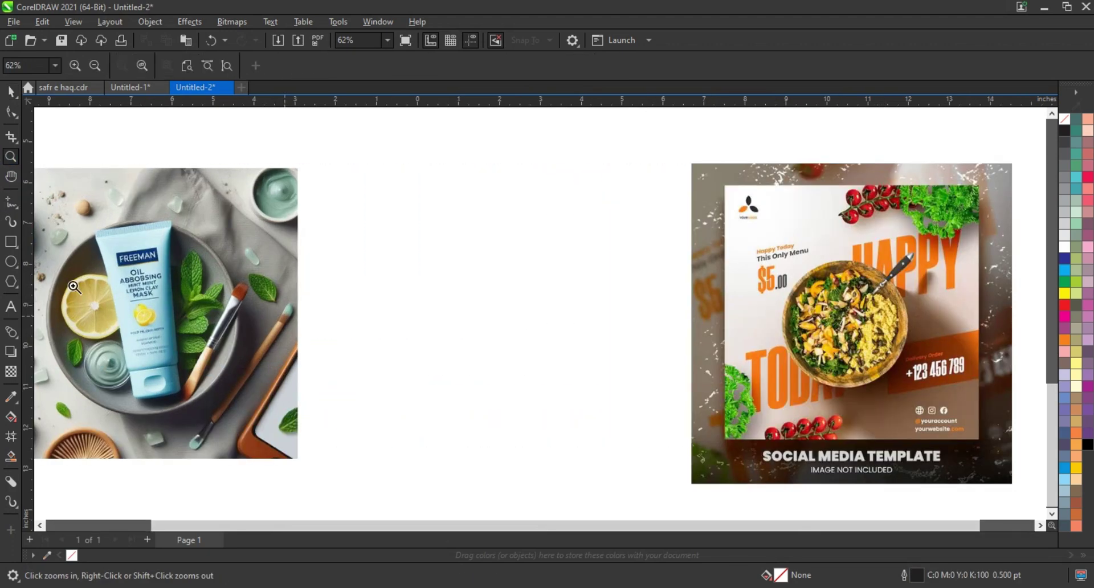
- Draw an 8.687-inch square between the two images
{"action": "key", "text": "F6"}
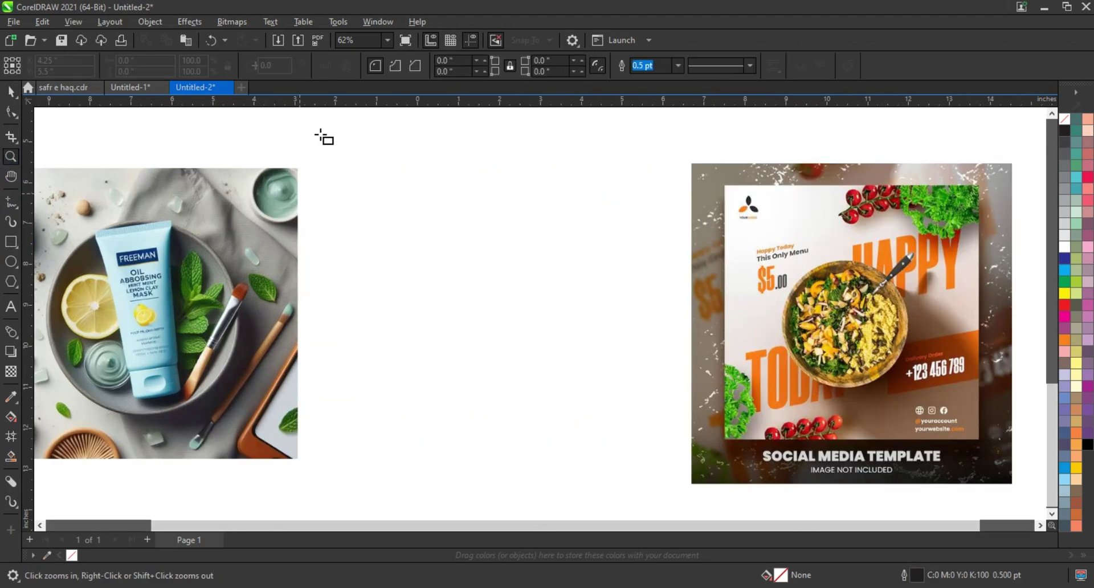
{"action": "left_click_drag", "start_coordinate": [320, 134], "coordinate": [557, 462]}
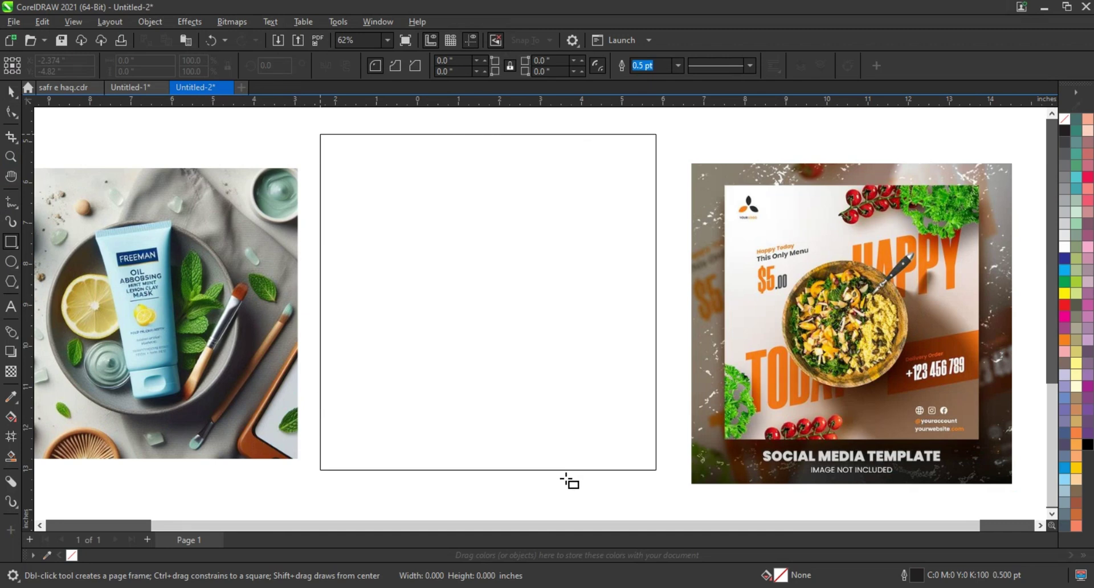
{"action": "left_click_drag", "start_coordinate": [557, 462], "coordinate": [575, 492]}
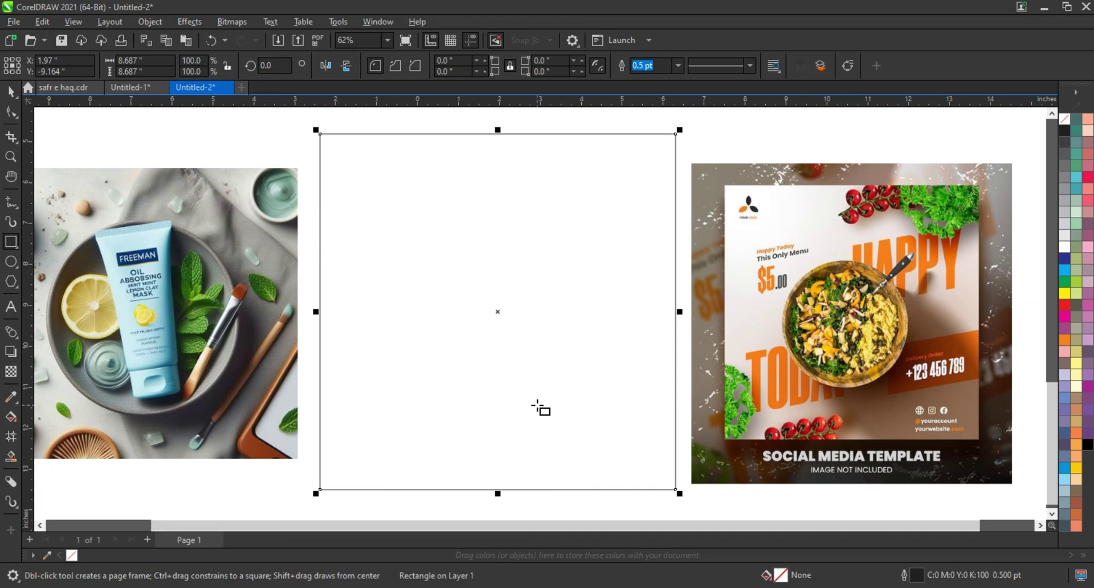
- Fill the square with teal #61AABD sampled from the mask tube in the photo
{"action": "left_click", "coordinate": [10, 397]}
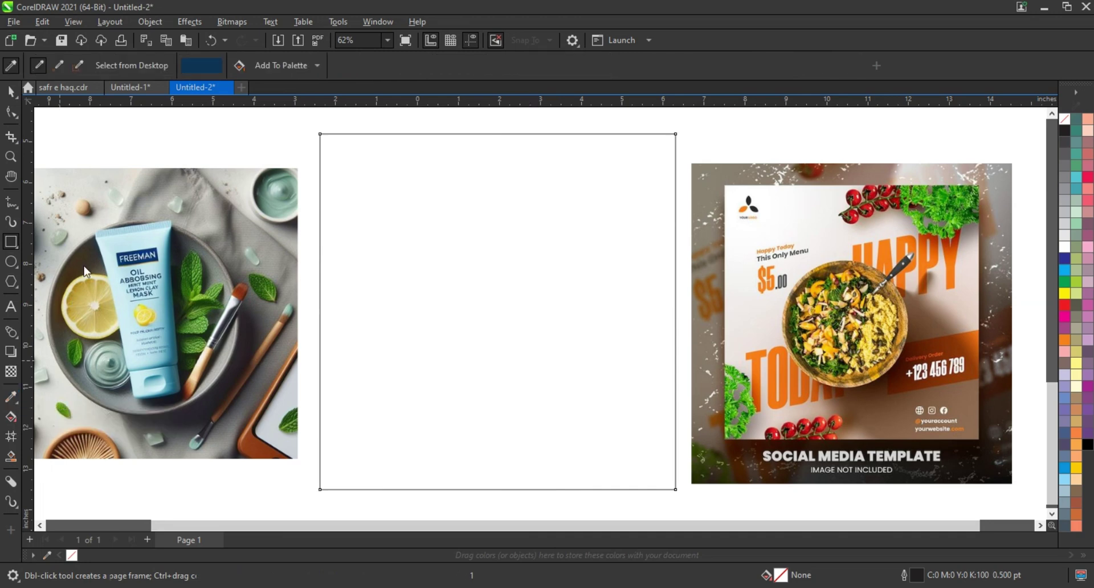
{"action": "left_click", "coordinate": [104, 234]}
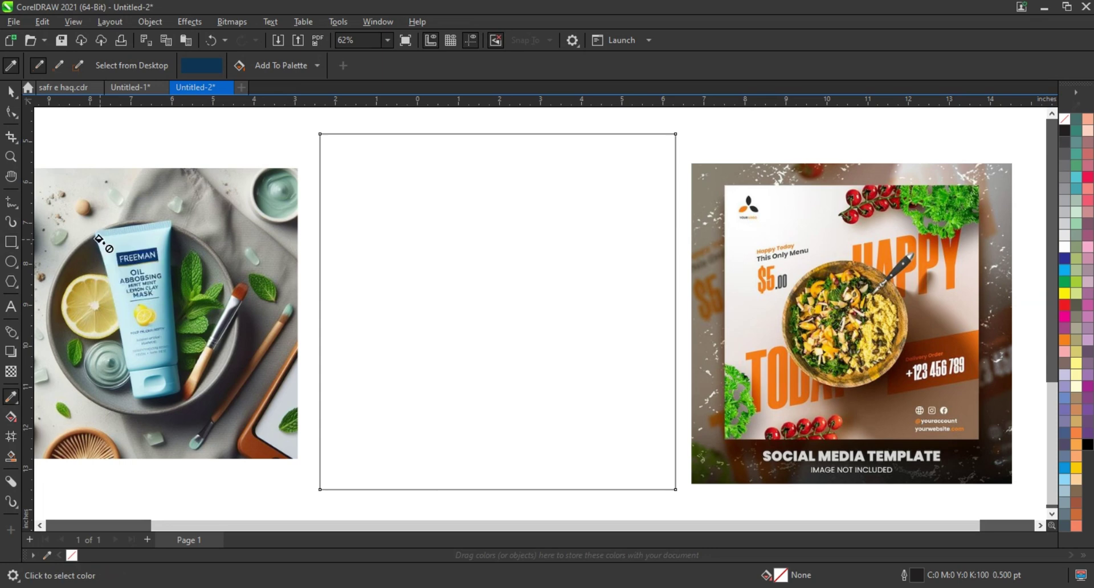
{"action": "left_click", "coordinate": [337, 251]}
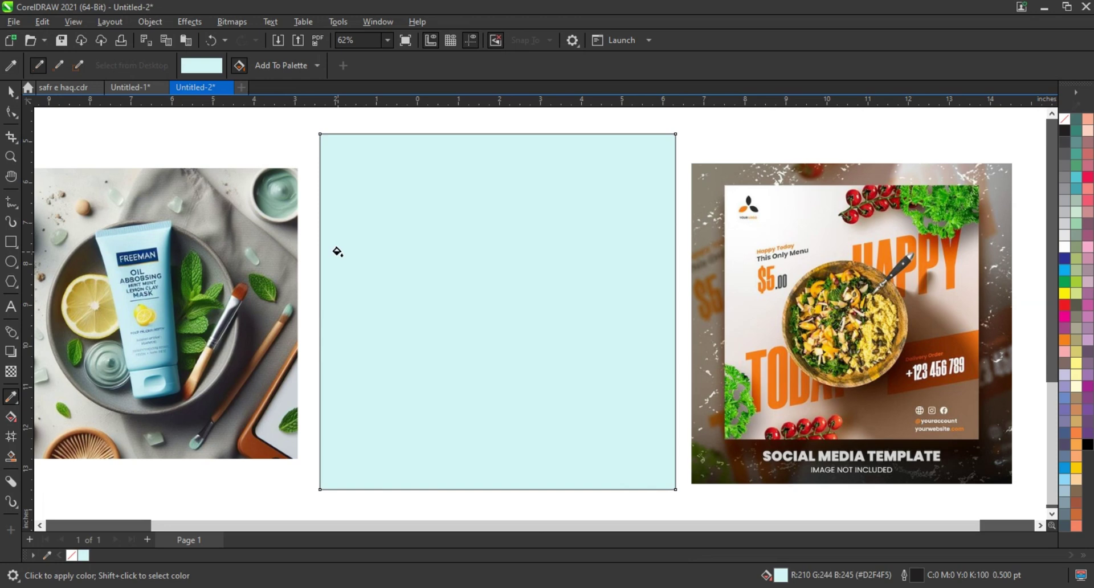
{"action": "key", "text": "space"}
{"action": "key", "text": "space"}
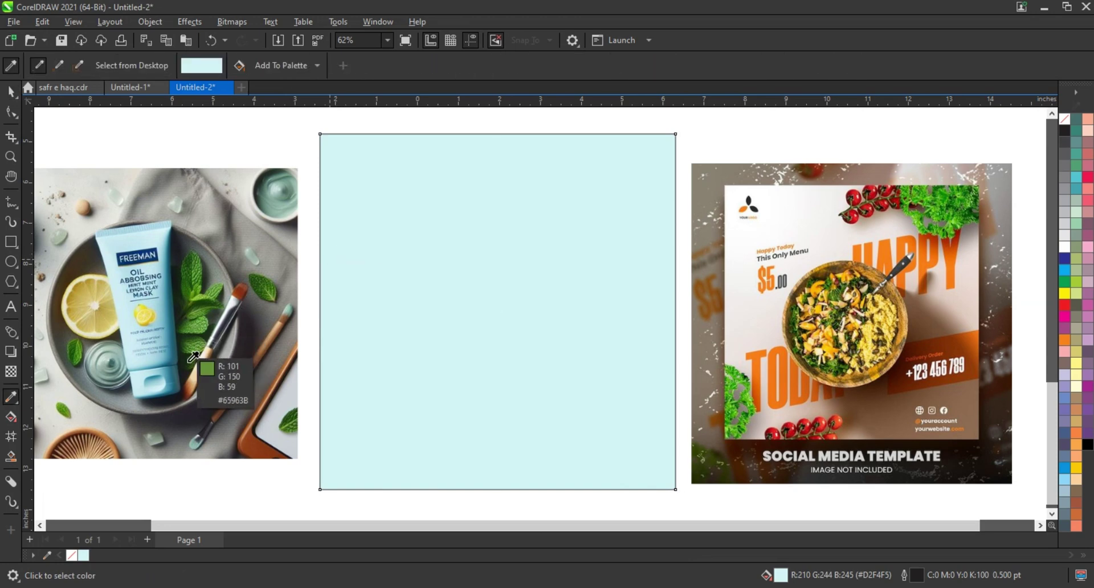
{"action": "left_click", "coordinate": [167, 369]}
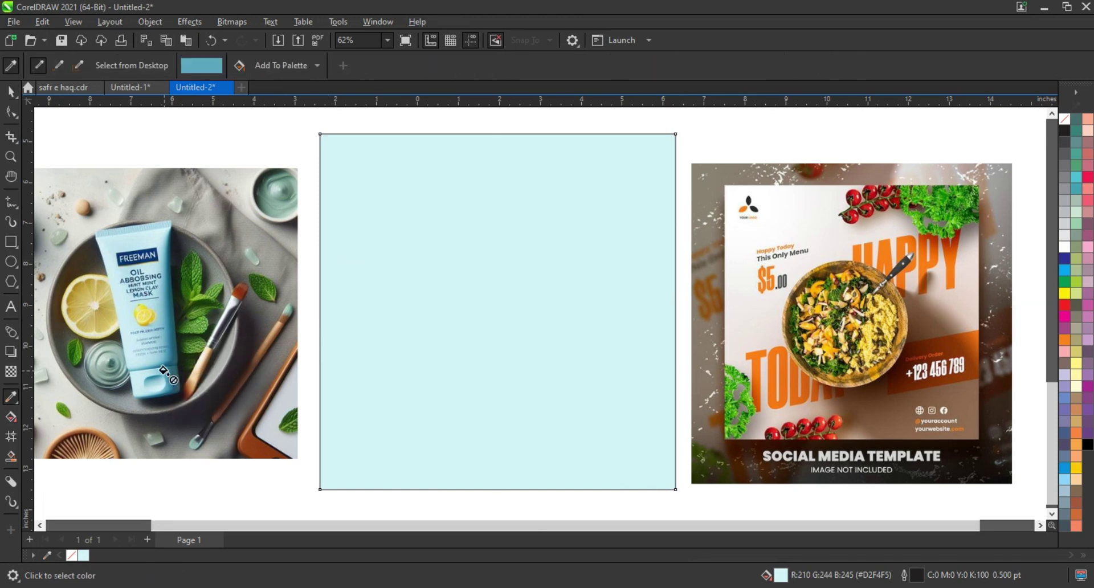
{"action": "left_click", "coordinate": [460, 398]}
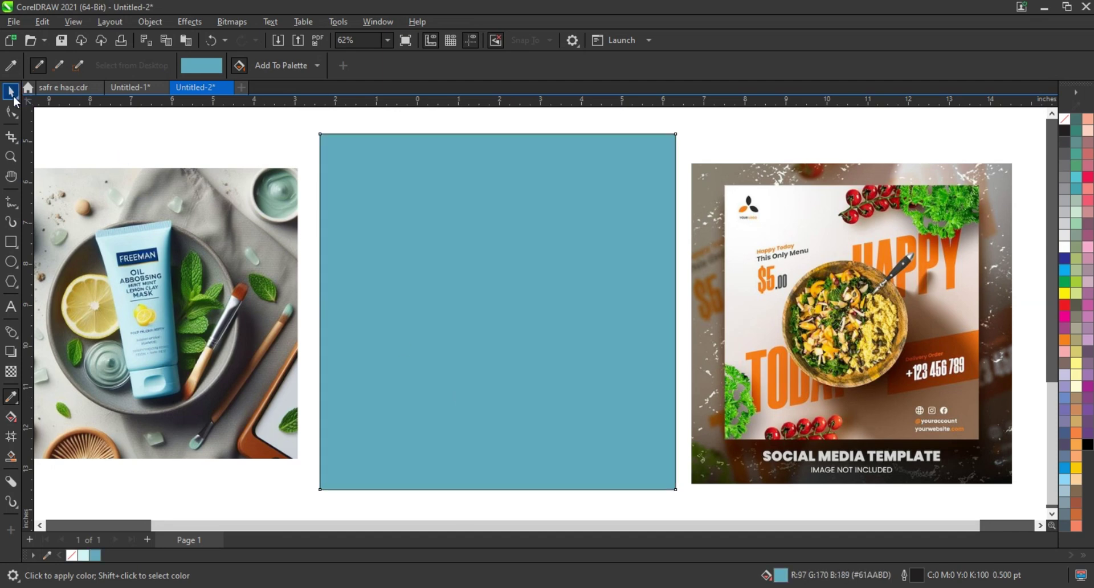
{"action": "left_click", "coordinate": [11, 93]}
{"action": "left_click", "coordinate": [174, 116]}
{"action": "left_click", "coordinate": [413, 263]}
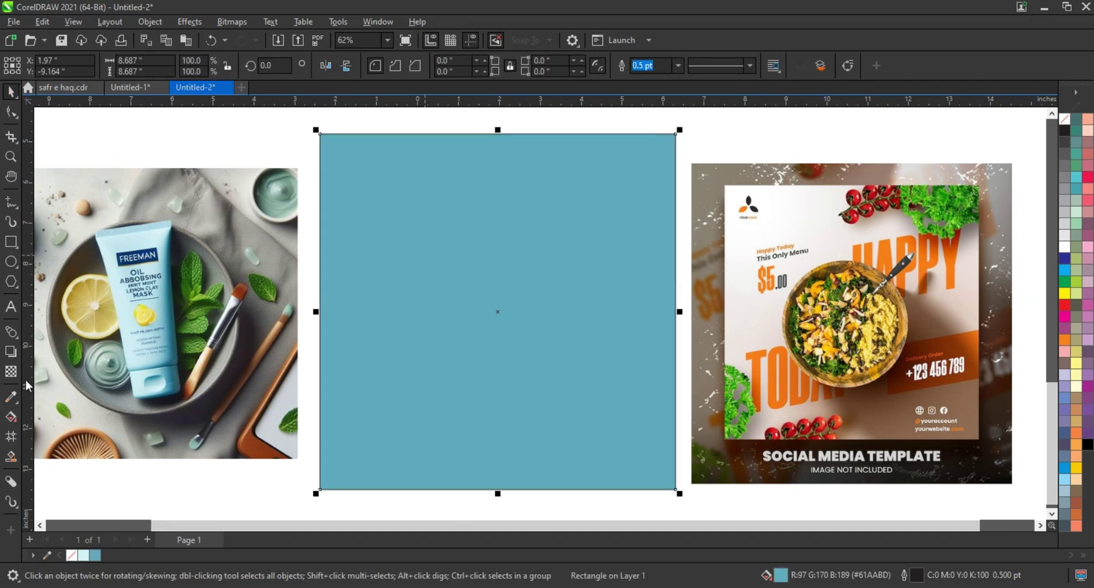
- Apply a diagonal fountain fill from light cyan to teal across the square
{"action": "key", "text": "g"}
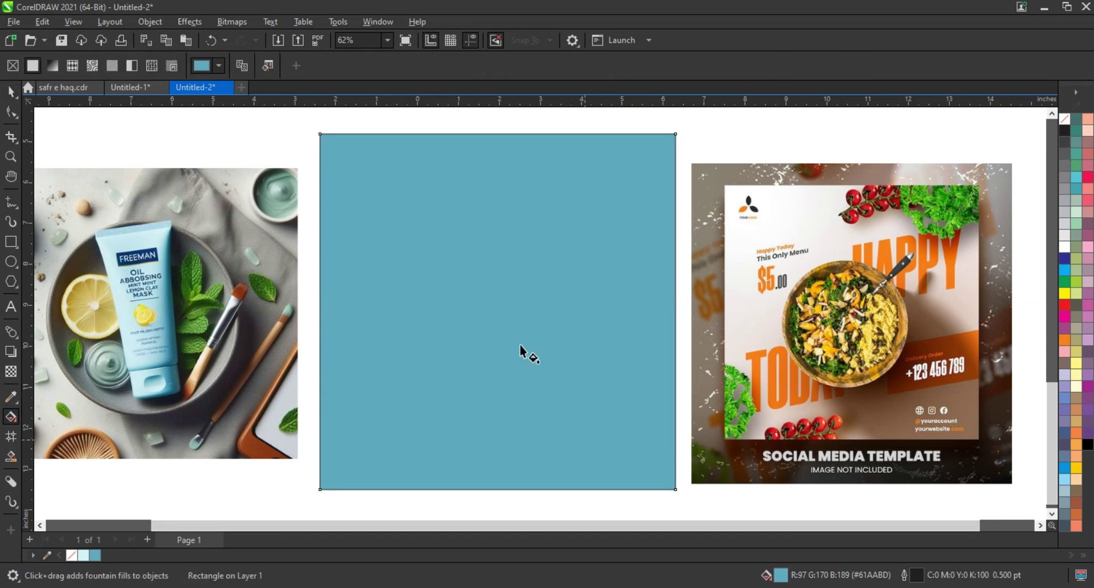
{"action": "left_click_drag", "start_coordinate": [432, 227], "coordinate": [631, 493]}
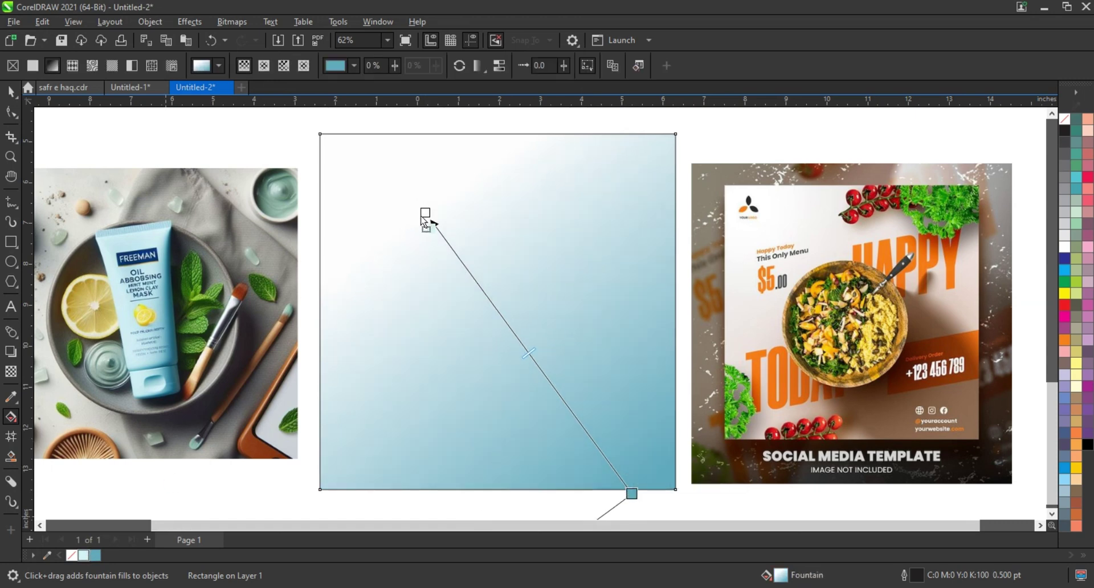
{"action": "left_click_drag", "start_coordinate": [423, 216], "coordinate": [424, 214]}
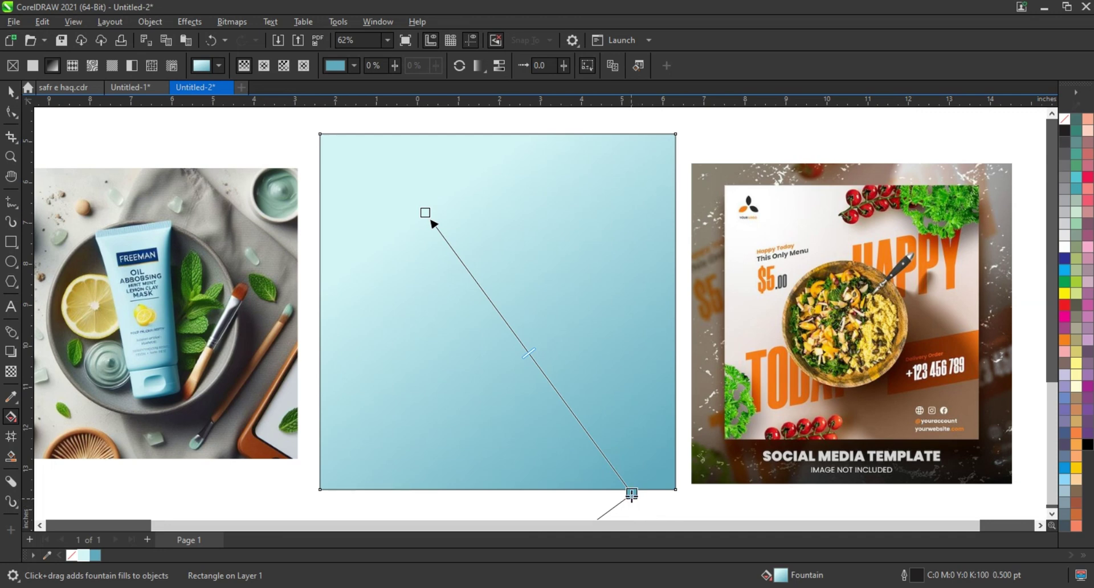
{"action": "left_click_drag", "start_coordinate": [632, 494], "coordinate": [637, 502]}
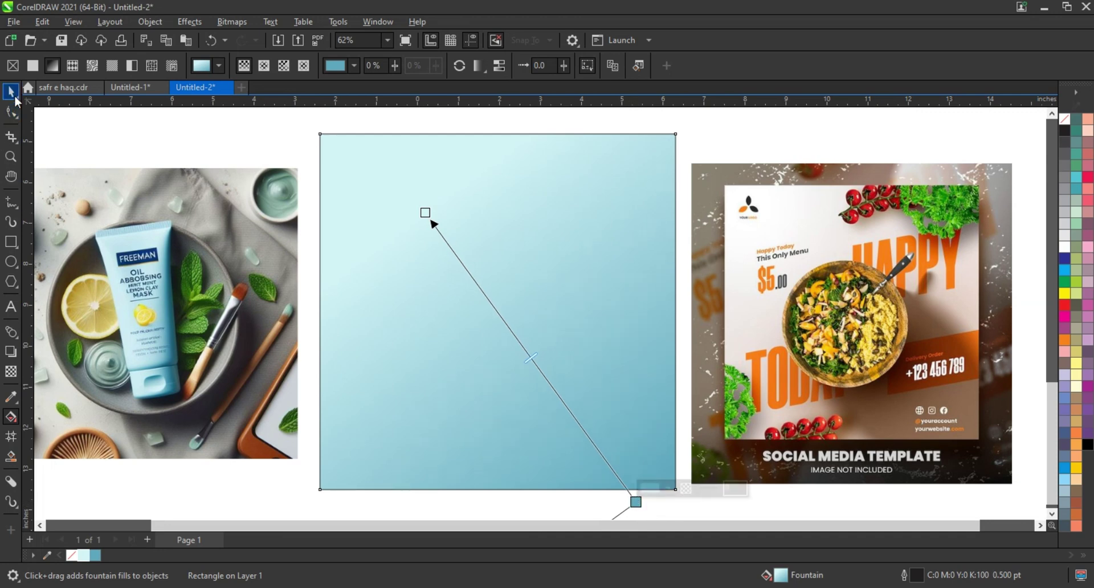
- Remove the gradient square's outline
{"action": "left_click", "coordinate": [12, 97]}
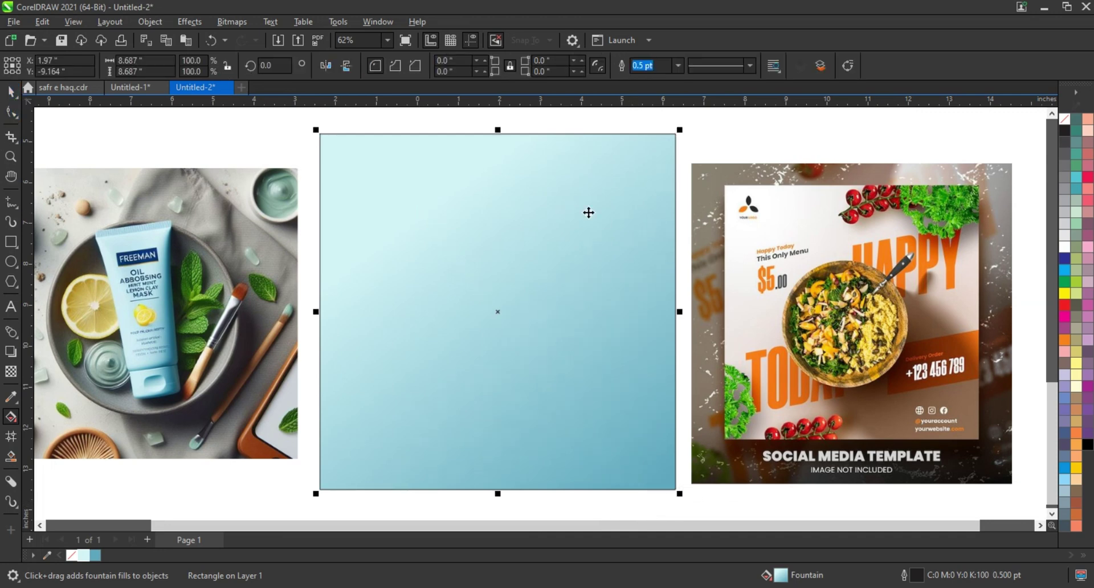
{"action": "right_click", "coordinate": [1070, 125]}
{"action": "left_click", "coordinate": [1052, 127]}
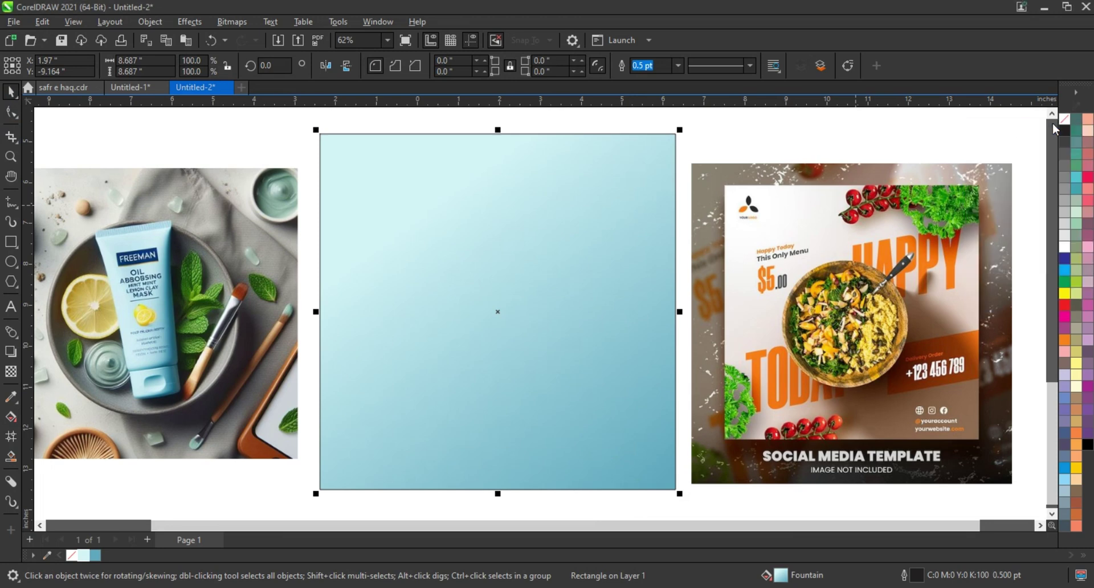
{"action": "left_click", "coordinate": [910, 125]}
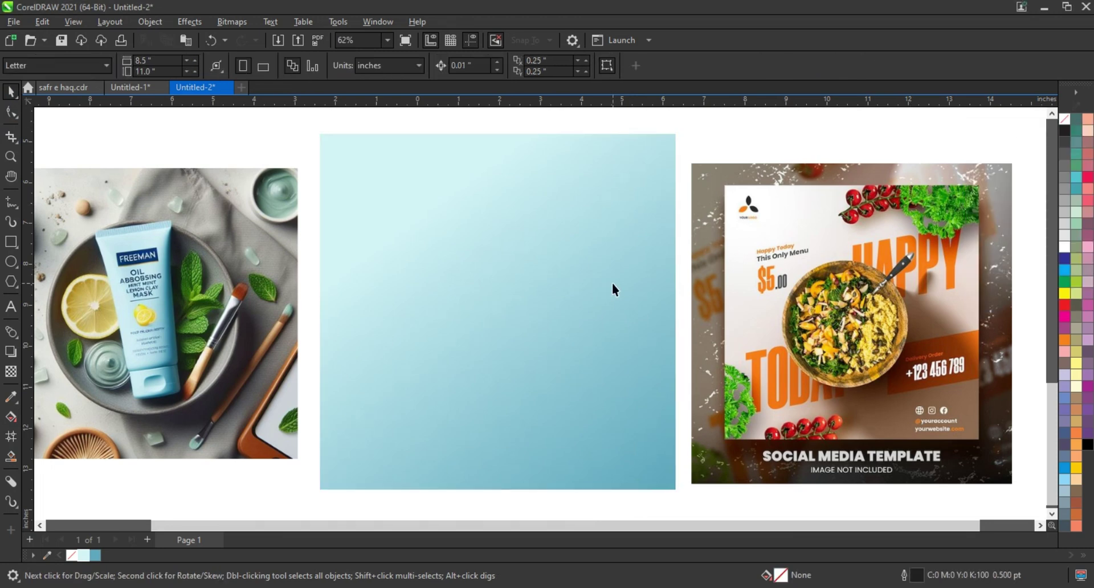
- Zoom in on the product photo and draw a 4.525-inch circle over the plate
{"action": "scroll", "coordinate": [612, 282], "scroll_direction": "down", "scroll_amount": 1}
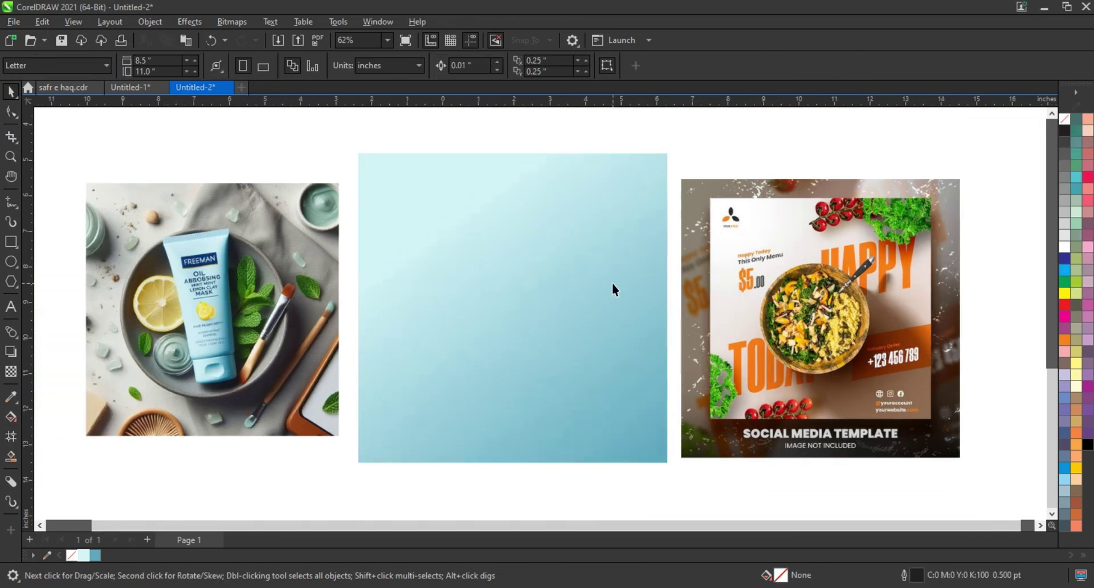
{"action": "left_click", "coordinate": [10, 157]}
{"action": "left_click_drag", "start_coordinate": [119, 221], "coordinate": [351, 421]}
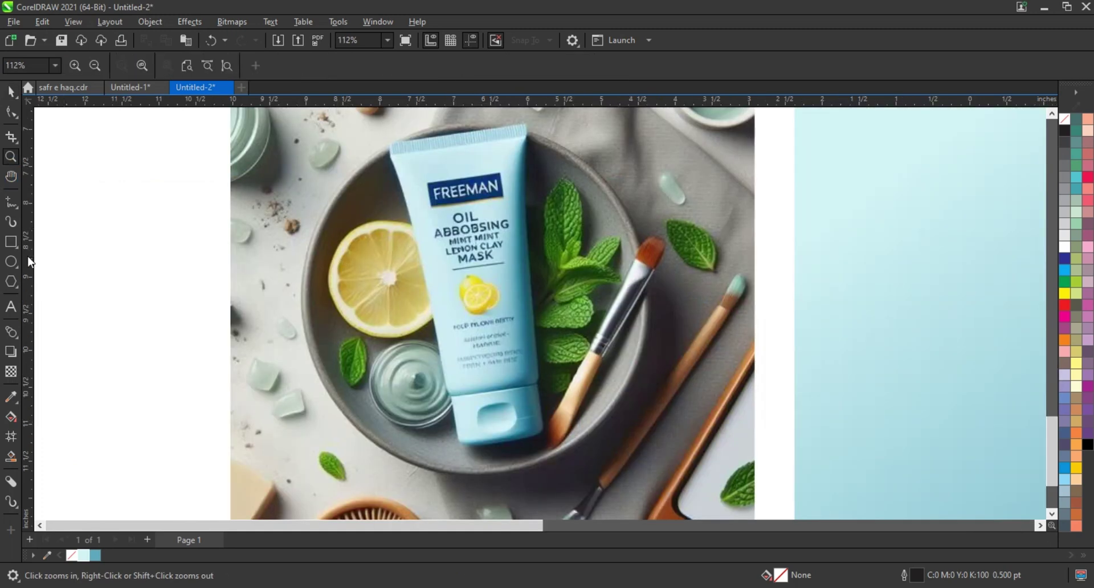
{"action": "left_click", "coordinate": [11, 261]}
{"action": "left_click_drag", "start_coordinate": [311, 144], "coordinate": [336, 184]}
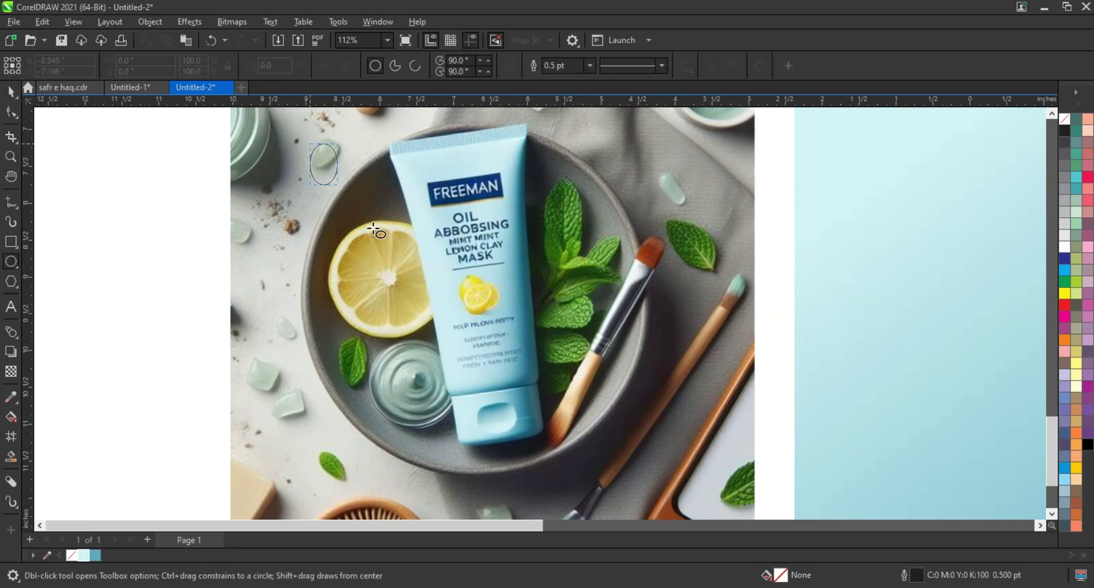
{"action": "left_click_drag", "start_coordinate": [373, 228], "coordinate": [558, 480]}
- Resize the circle into an ellipse matching the plate's edge, about 4.7 inches
{"action": "scroll", "coordinate": [513, 385], "scroll_direction": "down", "scroll_amount": 1}
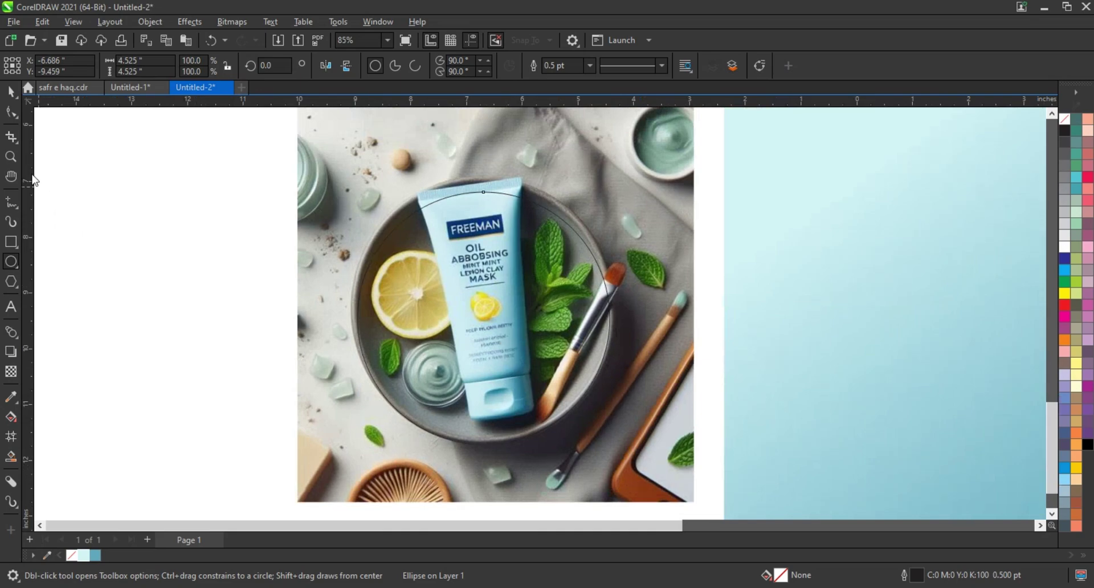
{"action": "left_click", "coordinate": [433, 300]}
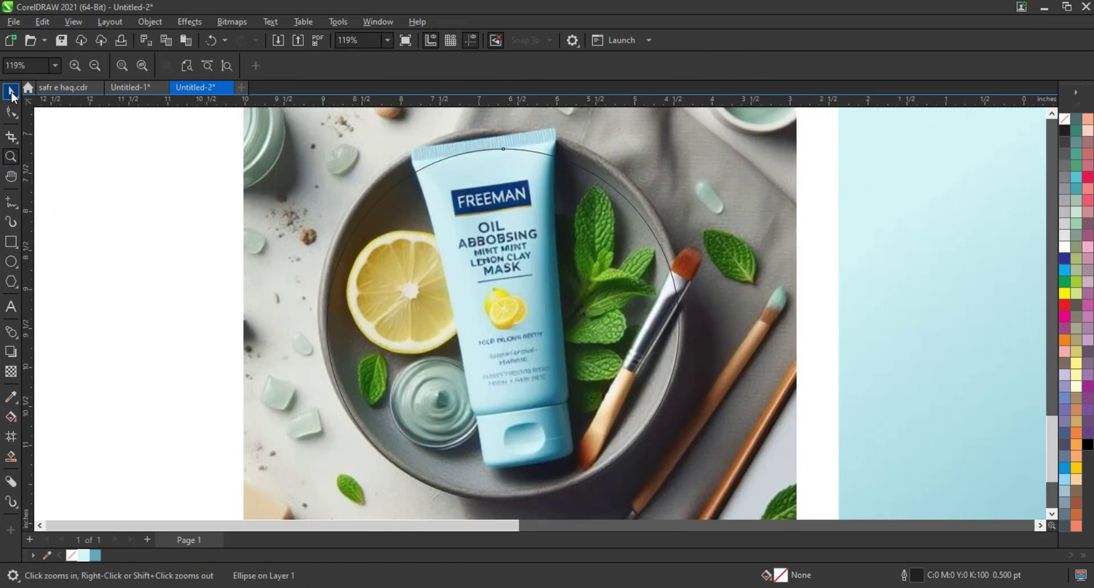
{"action": "left_click", "coordinate": [10, 92]}
{"action": "scroll", "coordinate": [386, 211], "scroll_direction": "up", "scroll_amount": 1}
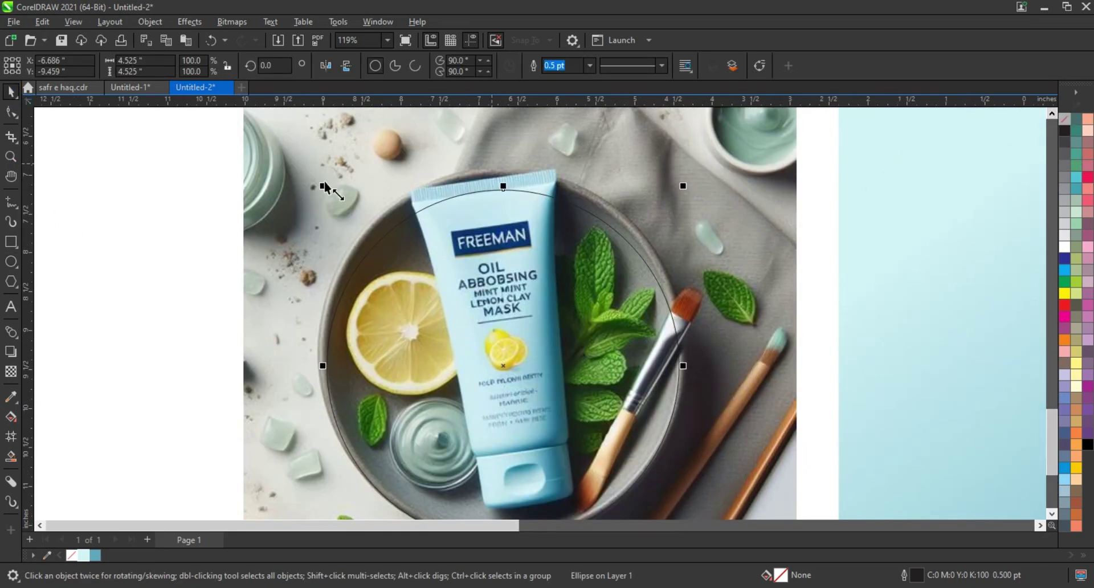
{"action": "left_click_drag", "start_coordinate": [322, 186], "coordinate": [315, 179]}
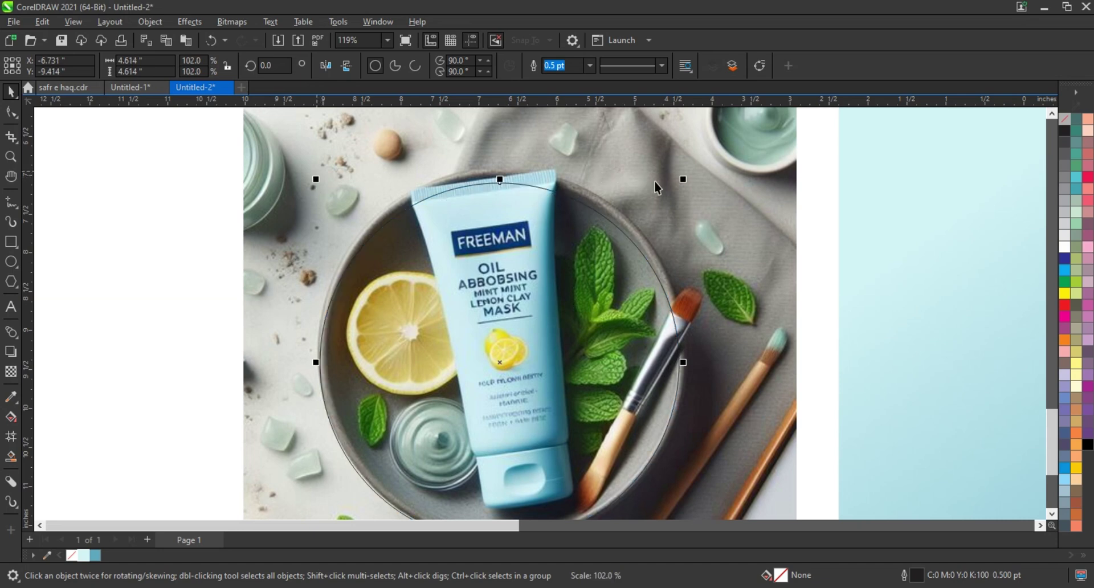
{"action": "left_click_drag", "start_coordinate": [683, 179], "coordinate": [699, 169]}
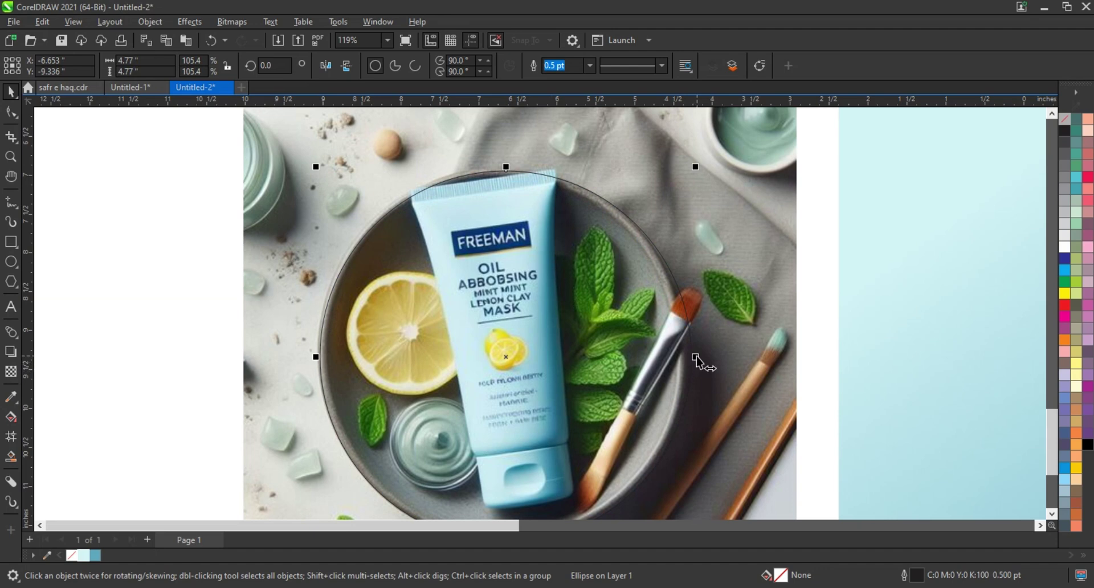
{"action": "left_click_drag", "start_coordinate": [696, 357], "coordinate": [692, 360]}
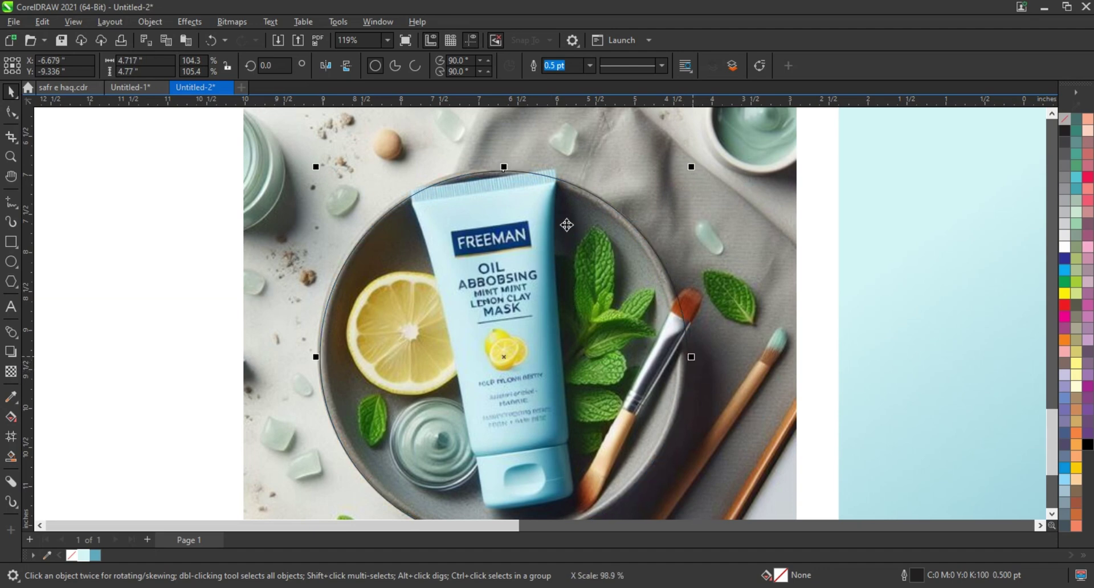
{"action": "left_click_drag", "start_coordinate": [502, 166], "coordinate": [504, 167]}
{"action": "scroll", "coordinate": [501, 258], "scroll_direction": "down", "scroll_amount": 1}
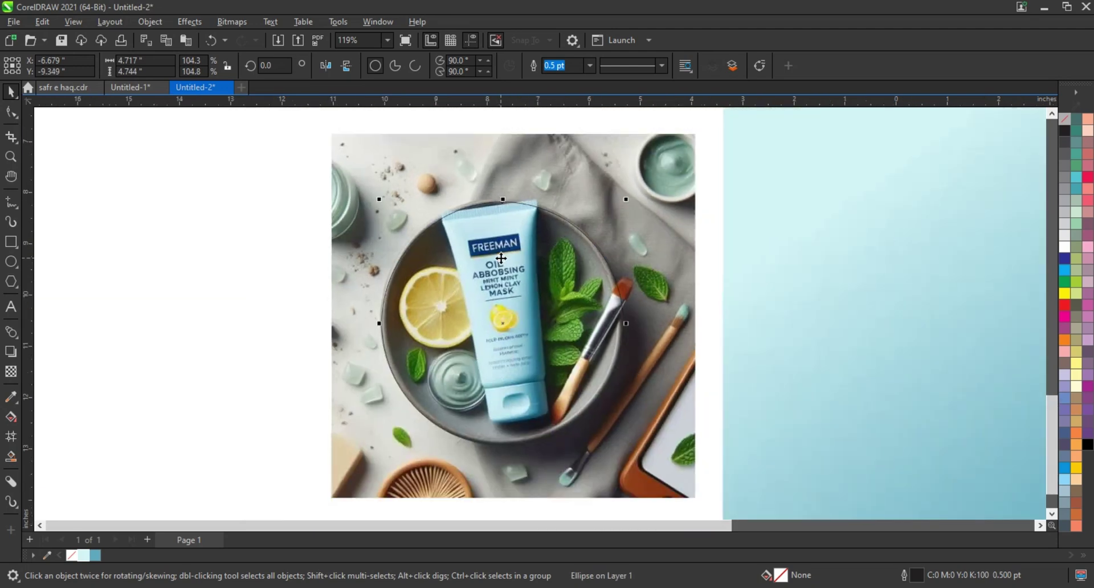
- Trace a closed polyline around the tube's top where it sticks out past the ellipse
{"action": "left_click", "coordinate": [10, 156]}
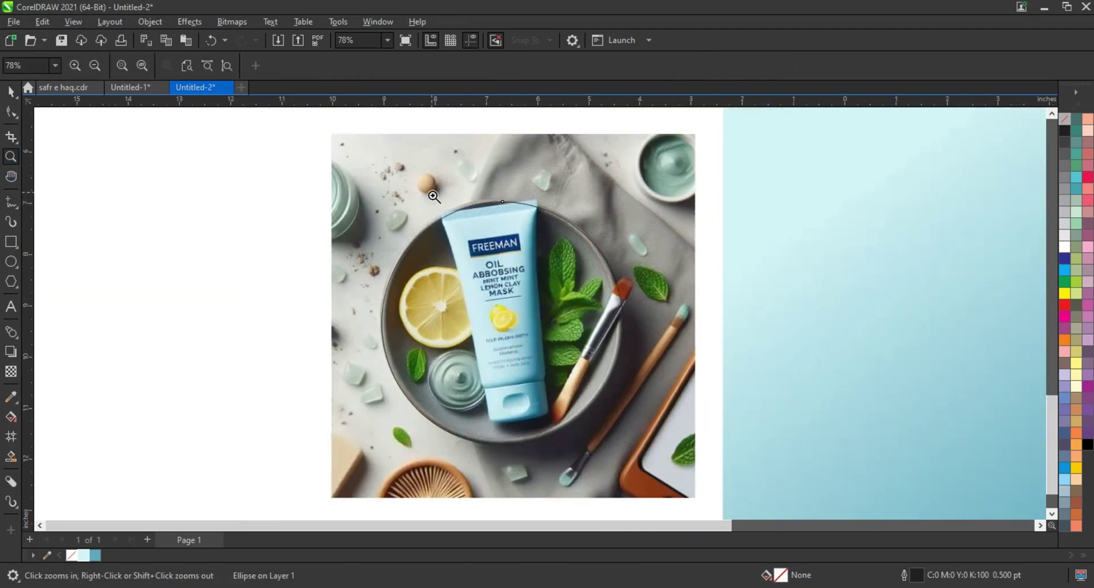
{"action": "left_click_drag", "start_coordinate": [430, 191], "coordinate": [567, 251]}
{"action": "left_click", "coordinate": [12, 202]}
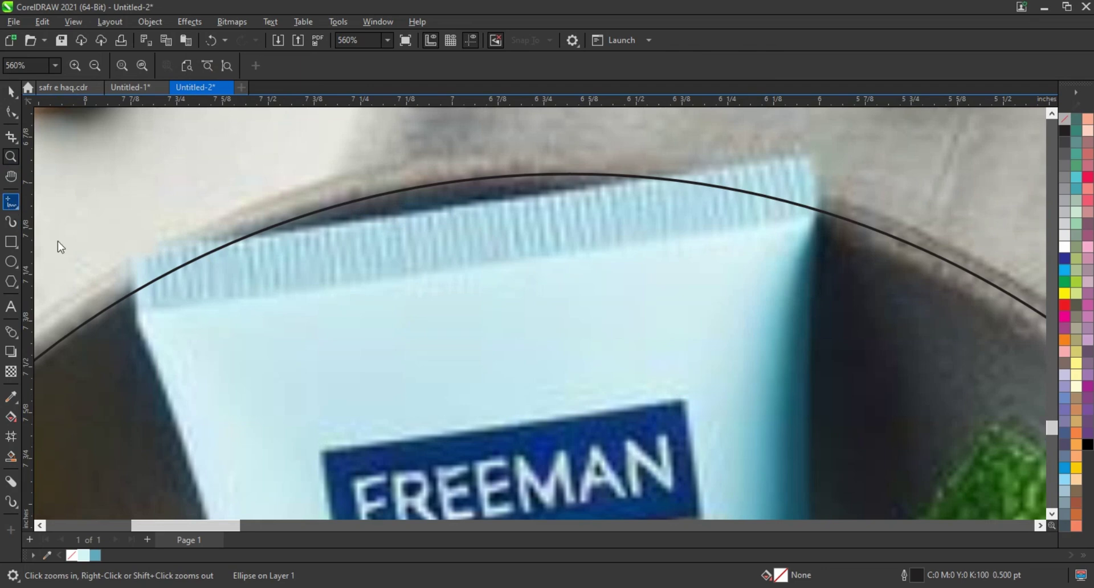
{"action": "left_click", "coordinate": [126, 243]}
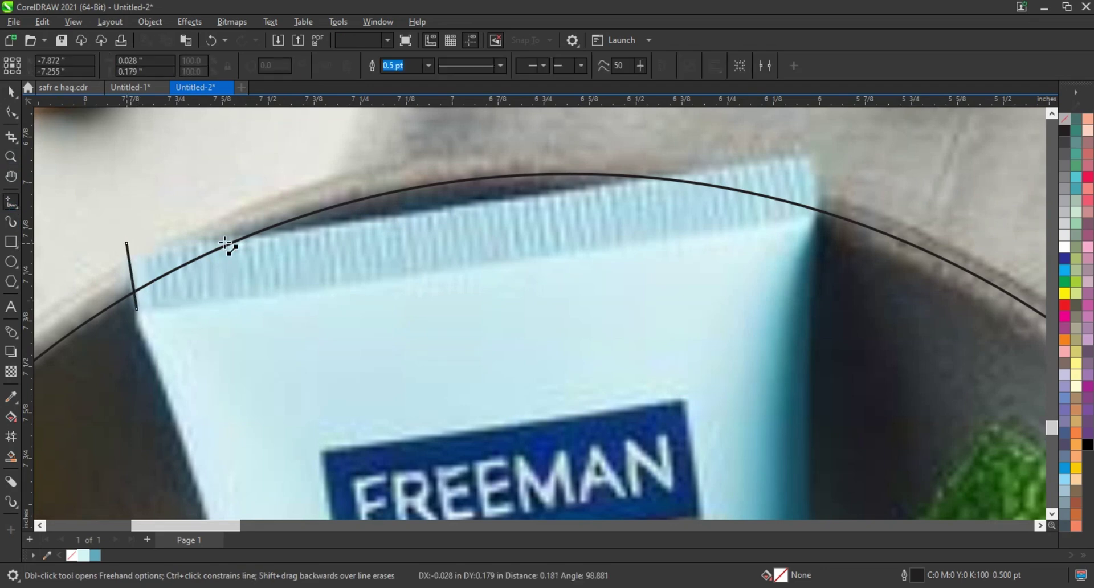
{"action": "left_click", "coordinate": [311, 229]}
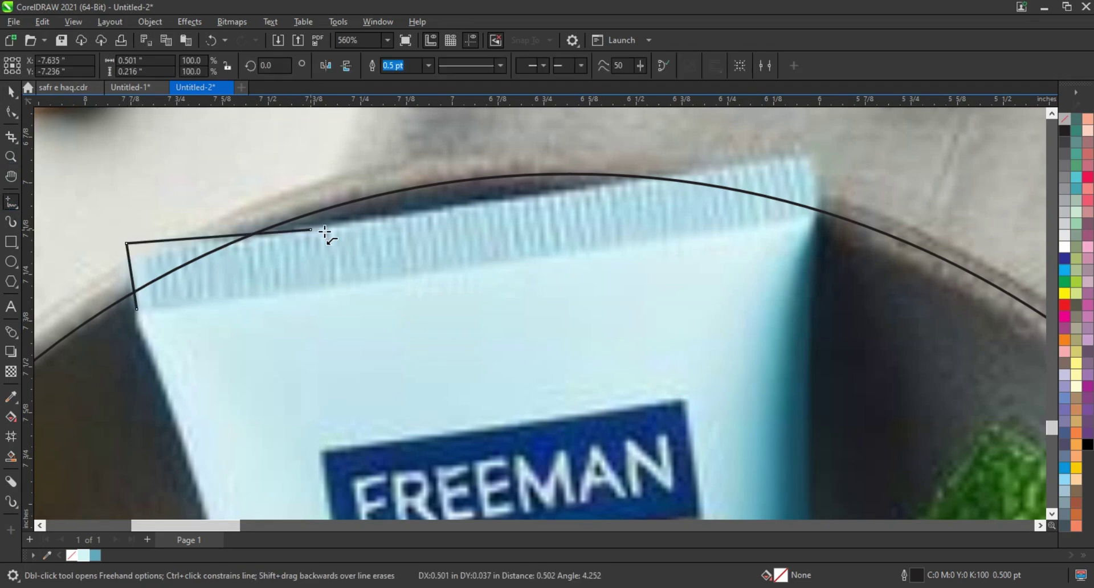
{"action": "left_click", "coordinate": [642, 181]}
{"action": "left_click", "coordinate": [807, 159]}
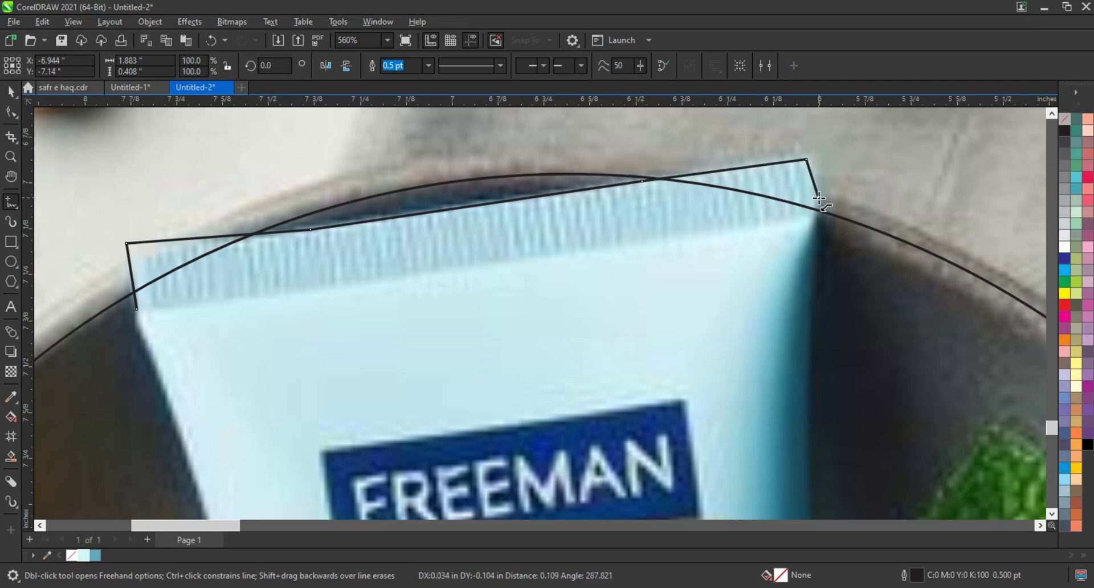
{"action": "left_click", "coordinate": [820, 198]}
{"action": "left_click", "coordinate": [819, 239]}
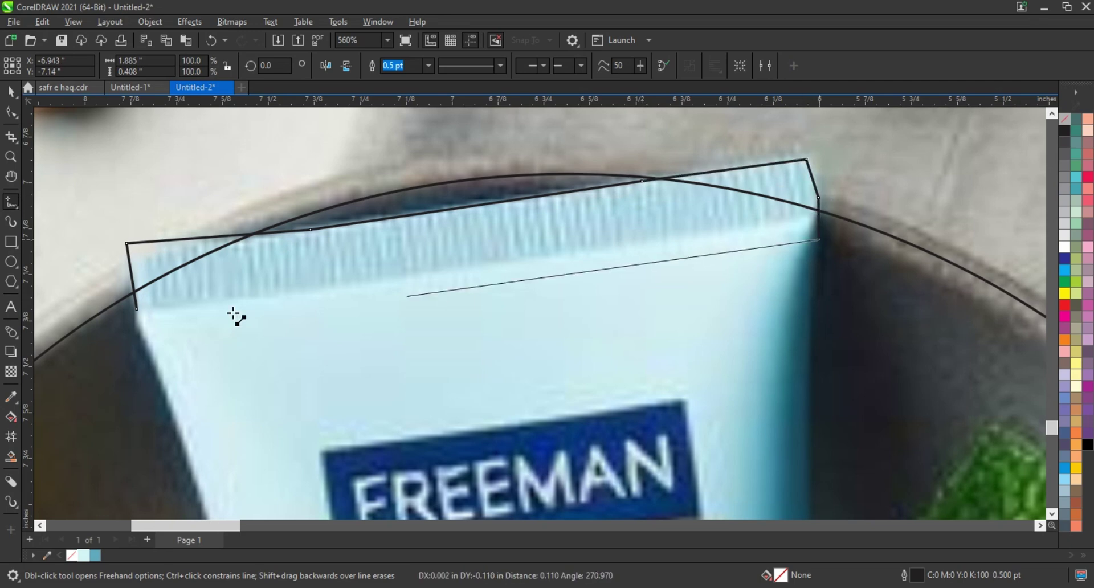
{"action": "left_click", "coordinate": [137, 308]}
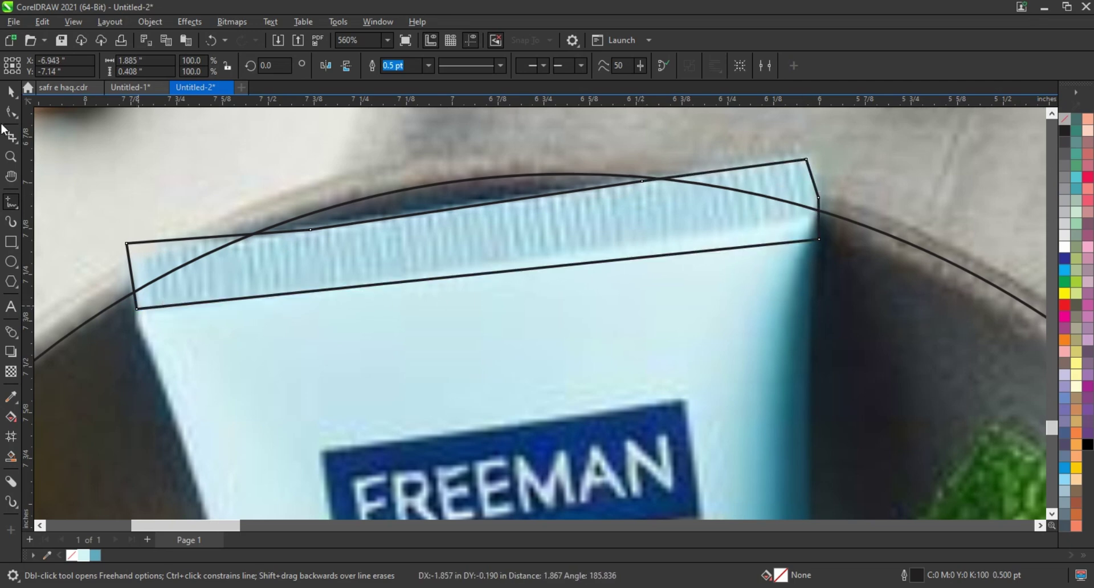
- Weld the tube outline to the plate ellipse
{"action": "key", "text": "space"}
{"action": "left_click", "coordinate": [80, 330], "text": "shift"}
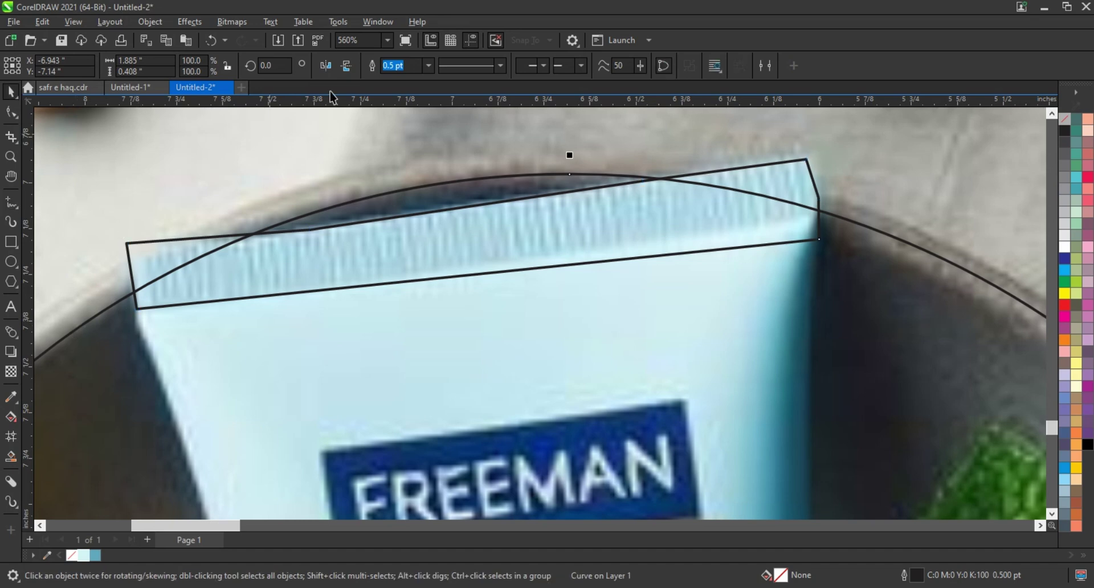
{"action": "left_click", "coordinate": [403, 70]}
{"action": "scroll", "coordinate": [356, 194], "scroll_direction": "down", "scroll_amount": 4}
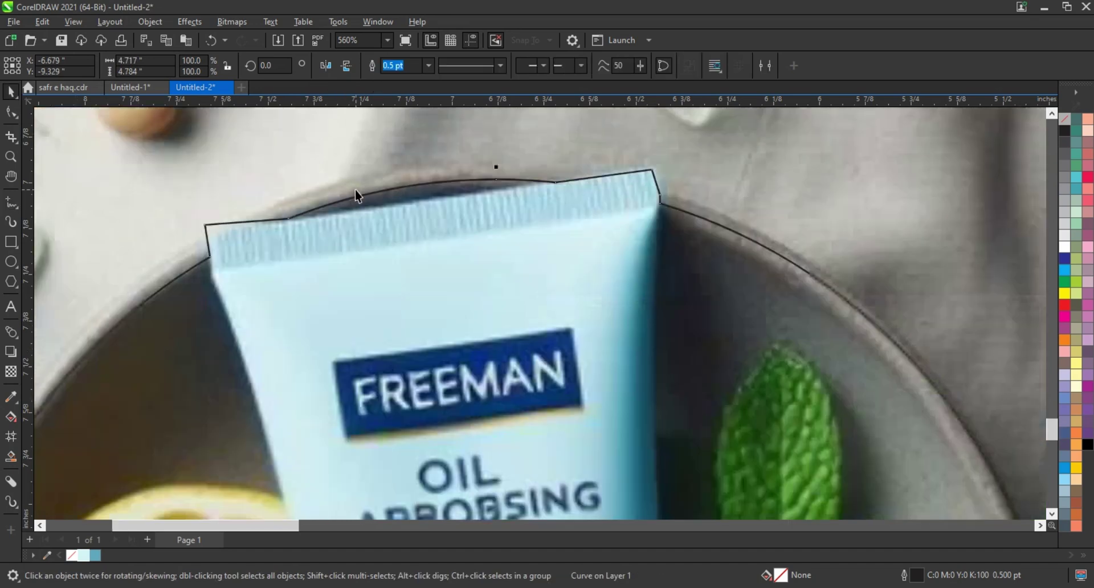
{"action": "scroll", "coordinate": [357, 193], "scroll_direction": "down", "scroll_amount": 2}
{"action": "scroll", "coordinate": [354, 190], "scroll_direction": "down", "scroll_amount": 1}
- Trace a four-node polyline around the paintbrush tip overlapping the plate's edge
{"action": "key", "text": "z"}
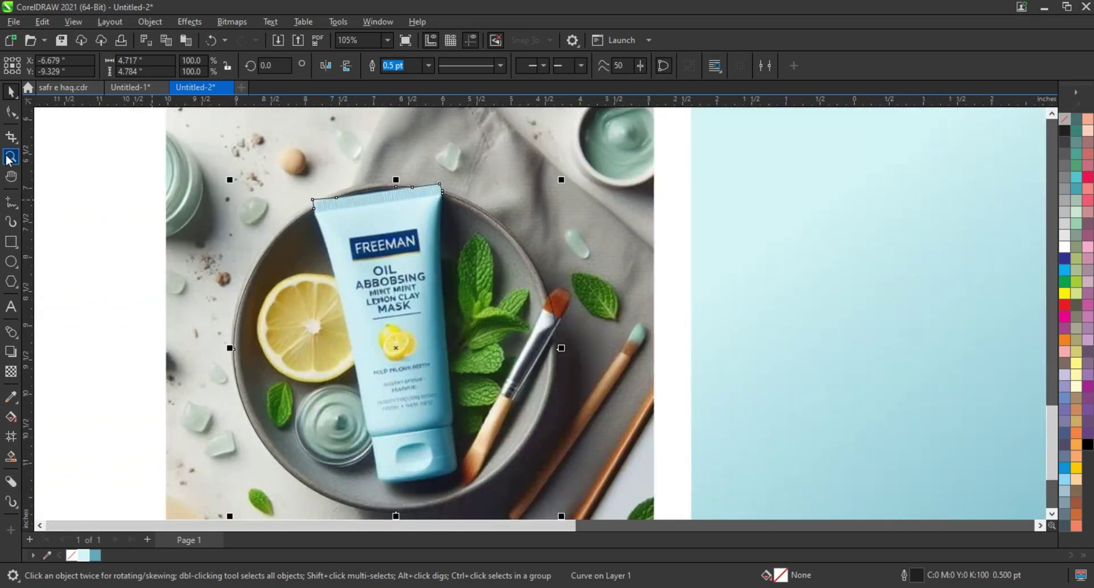
{"action": "left_click_drag", "start_coordinate": [489, 269], "coordinate": [694, 378]}
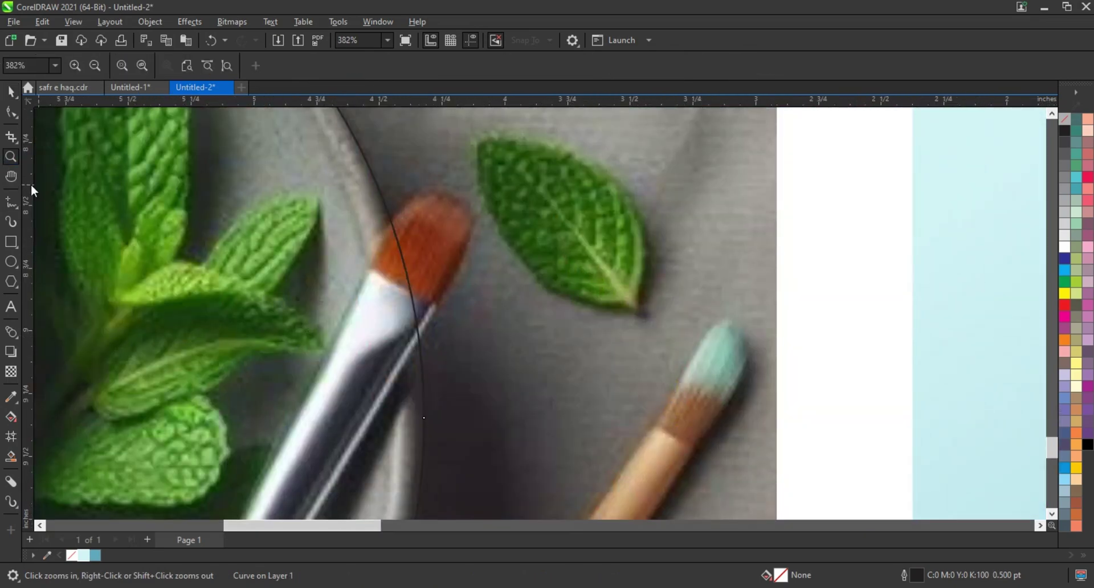
{"action": "left_click", "coordinate": [11, 202]}
{"action": "left_click", "coordinate": [372, 264]}
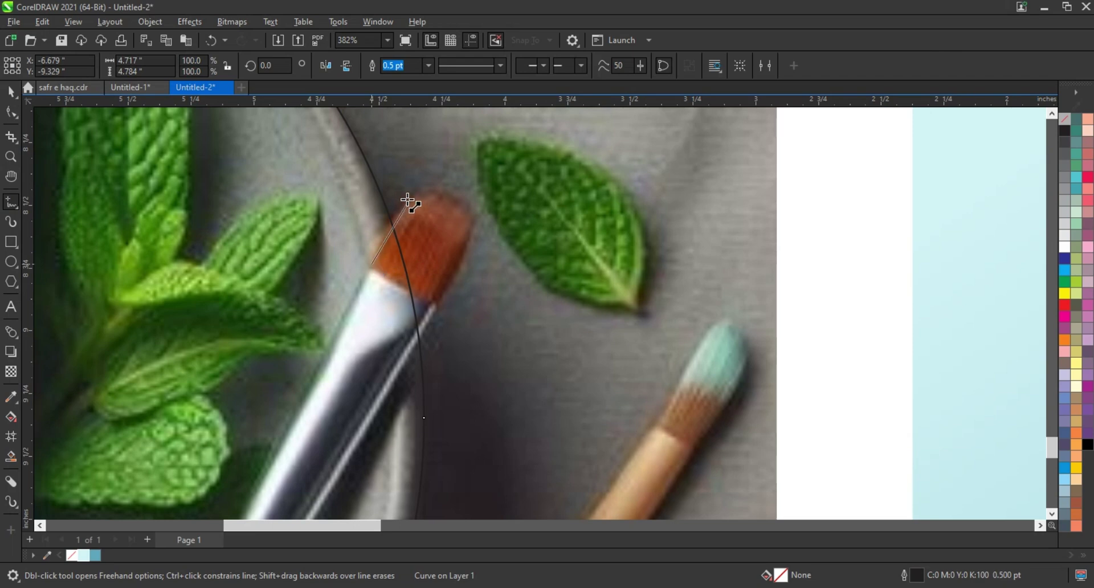
{"action": "double_click", "coordinate": [414, 194]}
{"action": "double_click", "coordinate": [474, 223]}
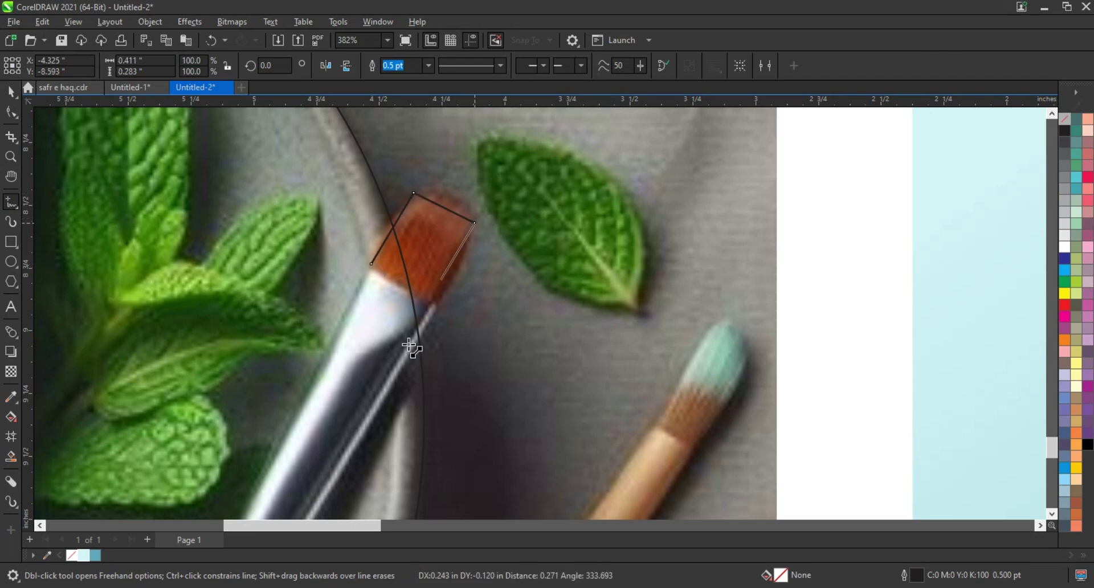
{"action": "double_click", "coordinate": [408, 363]}
{"action": "left_click", "coordinate": [372, 263]}
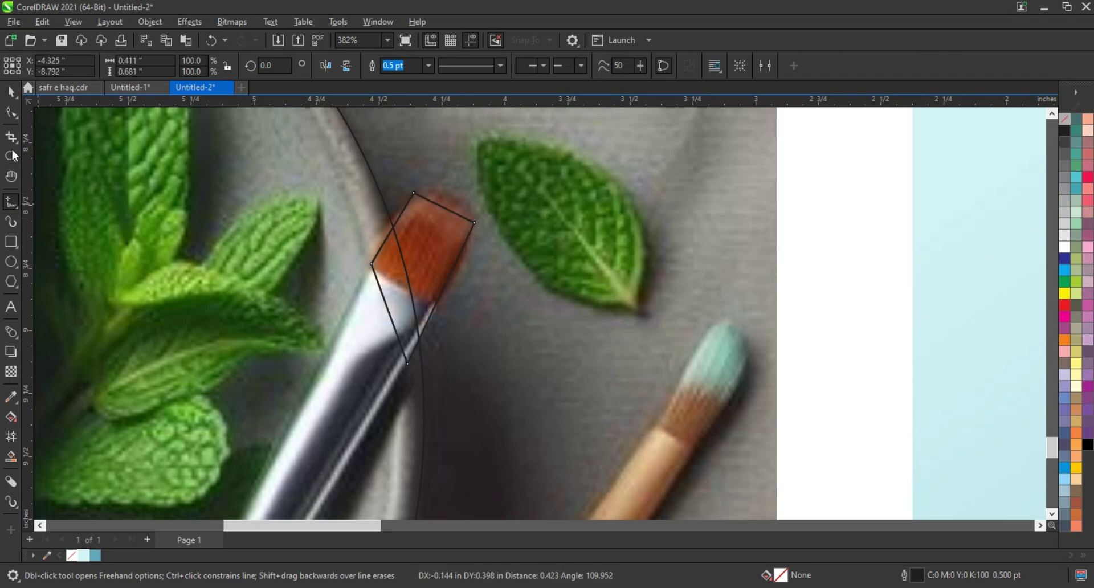
- Bend the brush outline's top edge into a rounded curve with the Shape tool
{"action": "key", "text": "F10"}
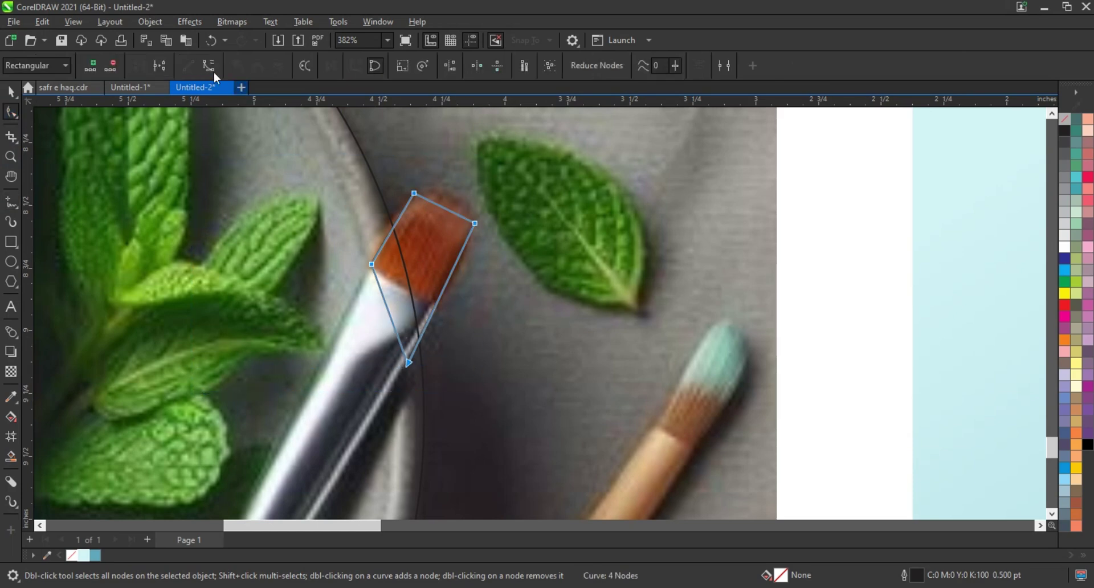
{"action": "left_click", "coordinate": [451, 288]}
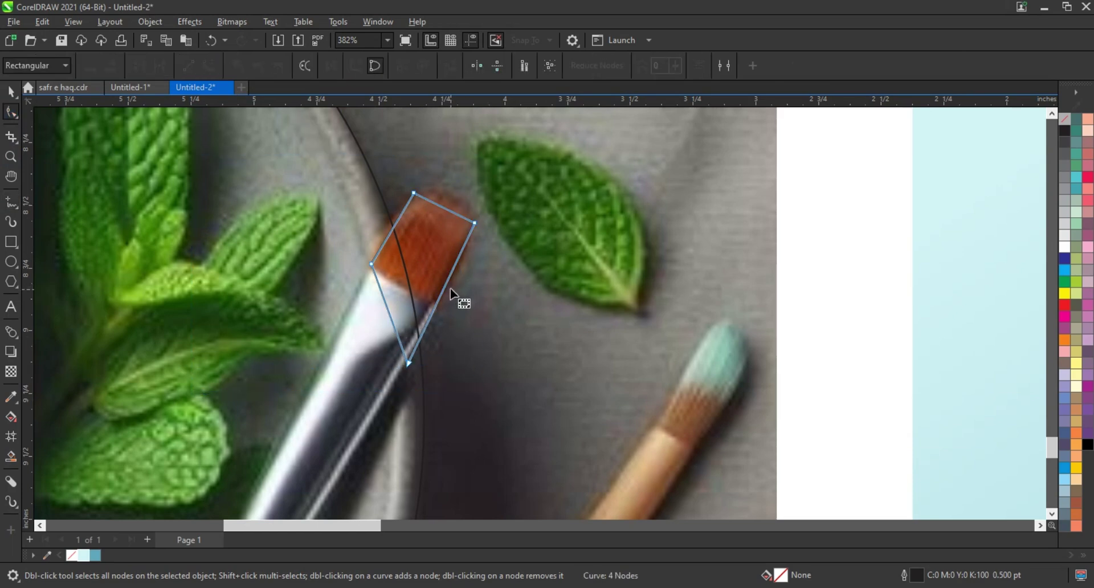
{"action": "left_click", "coordinate": [408, 363]}
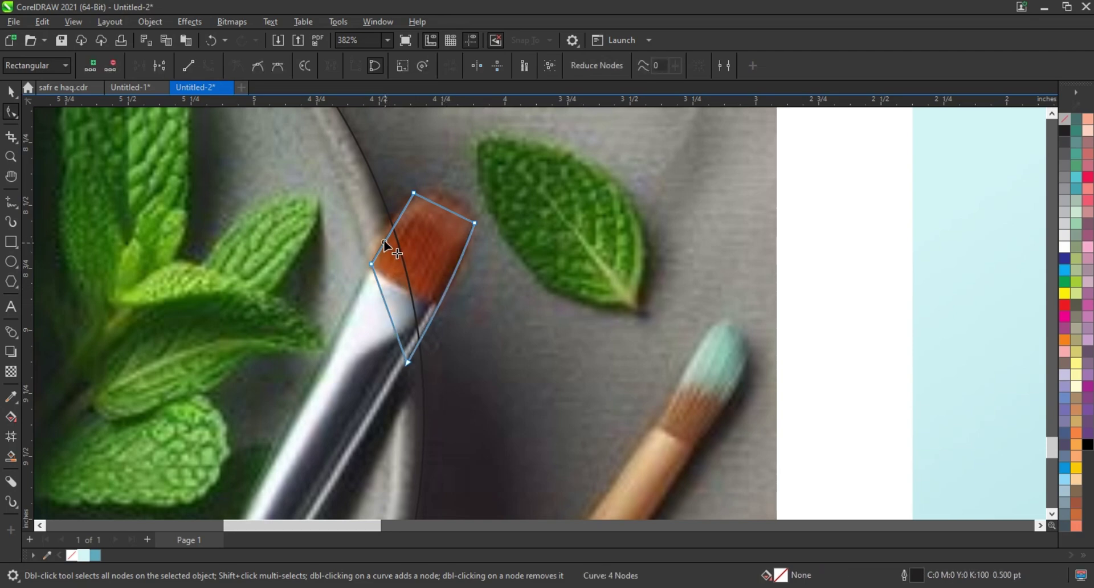
{"action": "left_click", "coordinate": [428, 212]}
{"action": "mouse_move", "coordinate": [430, 201]}
{"action": "left_mouse_down"}
{"action": "mouse_move", "coordinate": [432, 190]}
{"action": "mouse_move", "coordinate": [465, 200]}
{"action": "mouse_move", "coordinate": [431, 182]}
{"action": "left_mouse_up"}
{"action": "left_click", "coordinate": [10, 91]}
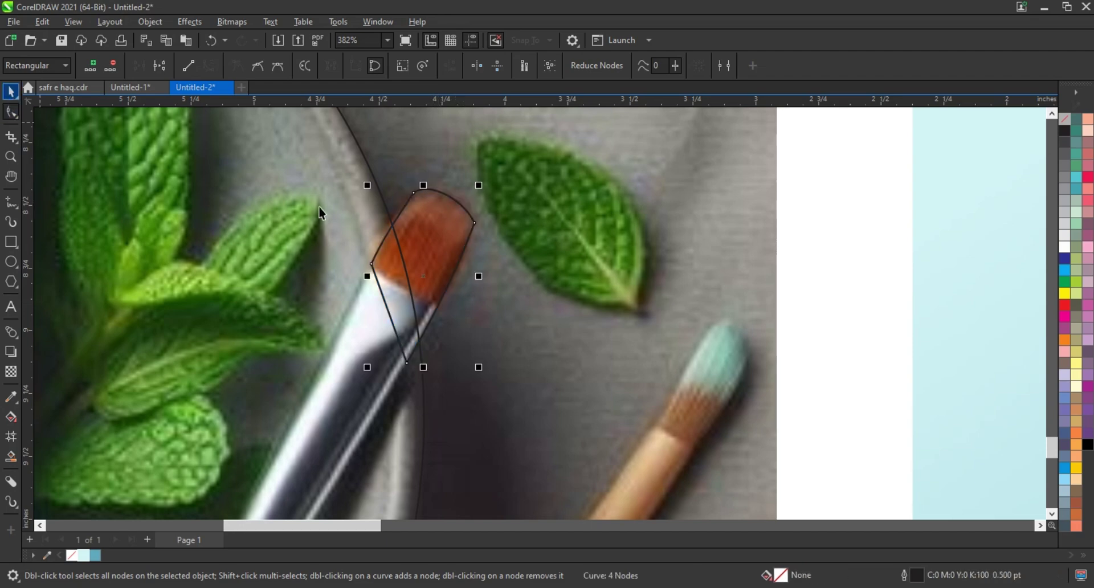
{"action": "left_click", "coordinate": [329, 203], "text": "shift"}
- Weld the brush-tip outline into the plate outline
{"action": "left_click", "coordinate": [406, 67]}
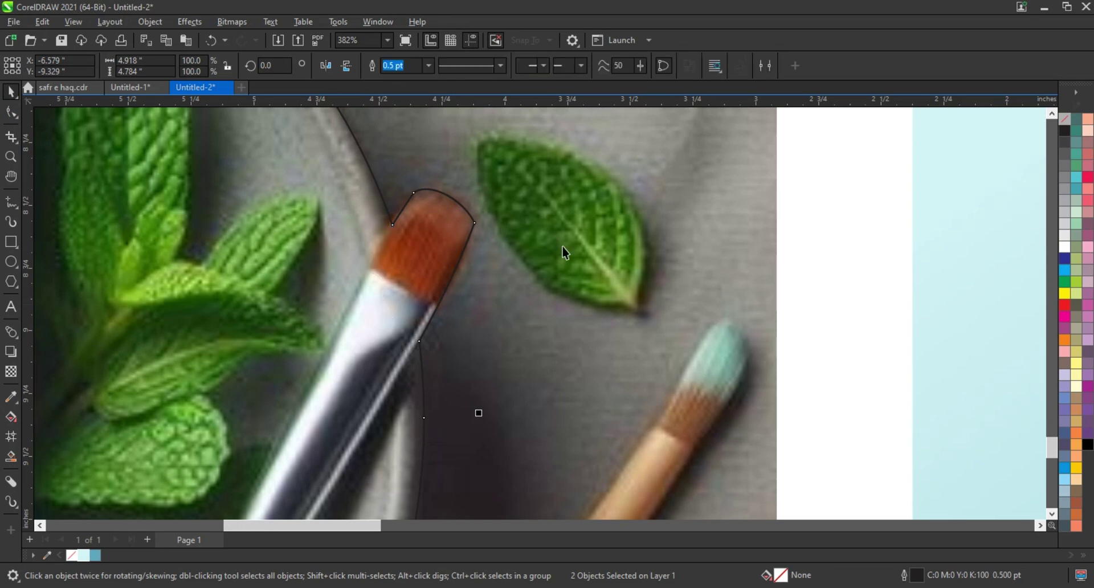
{"action": "scroll", "coordinate": [564, 251], "scroll_direction": "down", "scroll_amount": 2}
{"action": "scroll", "coordinate": [564, 251], "scroll_direction": "down", "scroll_amount": 2}
{"action": "scroll", "coordinate": [565, 251], "scroll_direction": "down", "scroll_amount": 1}
{"action": "scroll", "coordinate": [565, 250], "scroll_direction": "down", "scroll_amount": 1}
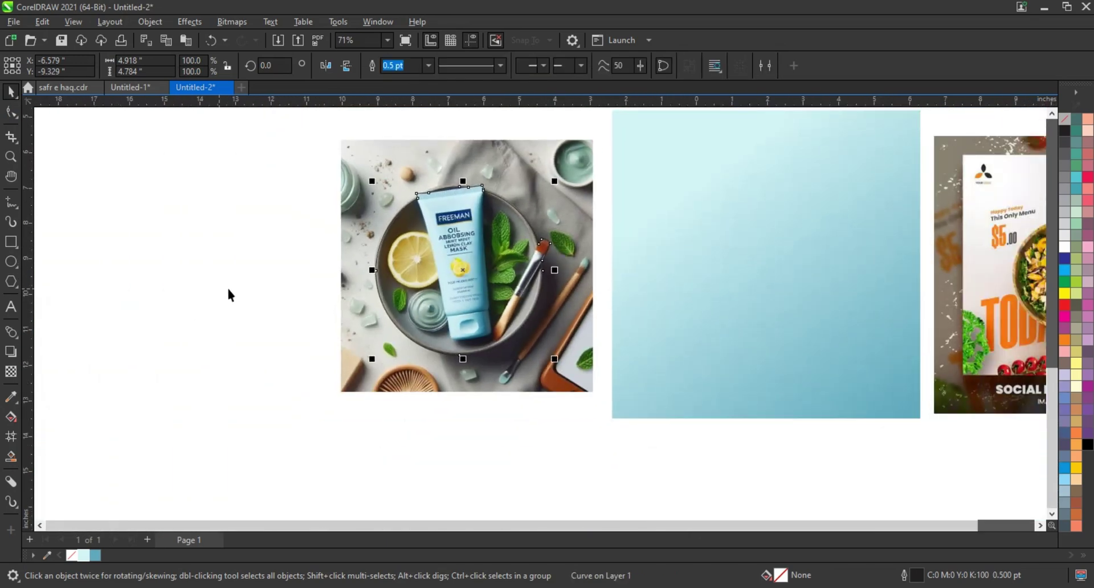
- Duplicate the product photo to the left and PowerClip the right copy into the plate outline
{"action": "left_click", "coordinate": [227, 286]}
{"action": "left_click_drag", "start_coordinate": [533, 172], "coordinate": [285, 172]}
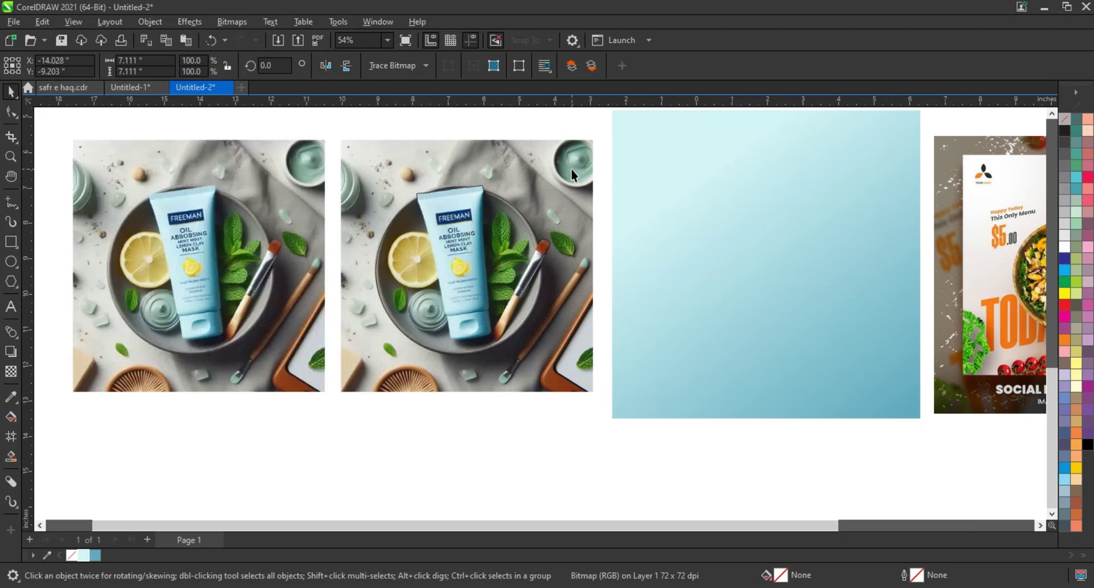
{"action": "left_click", "coordinate": [571, 169]}
{"action": "right_click", "coordinate": [572, 169]}
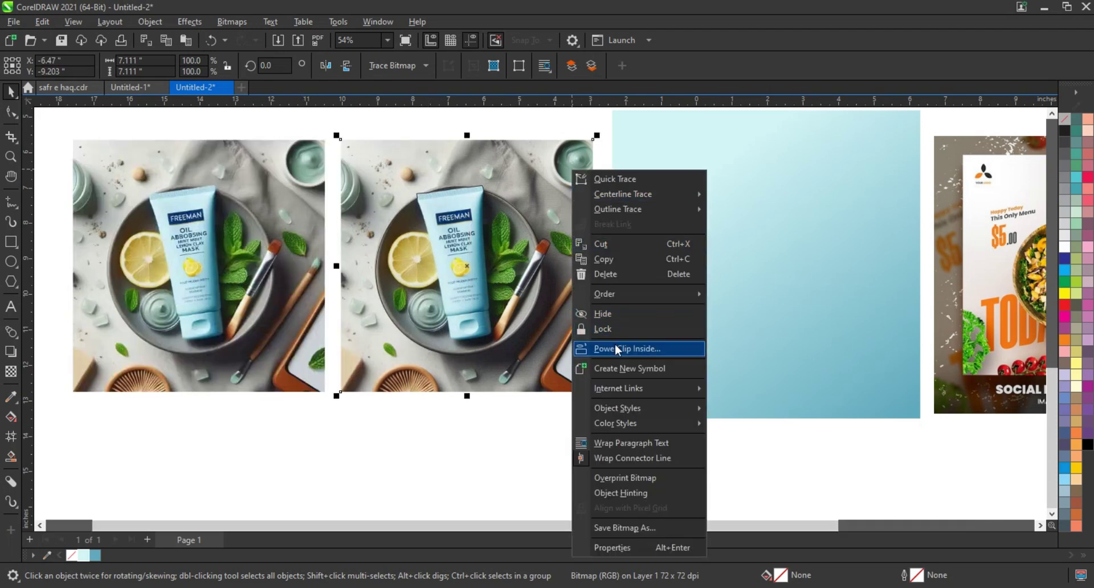
{"action": "left_click", "coordinate": [508, 277]}
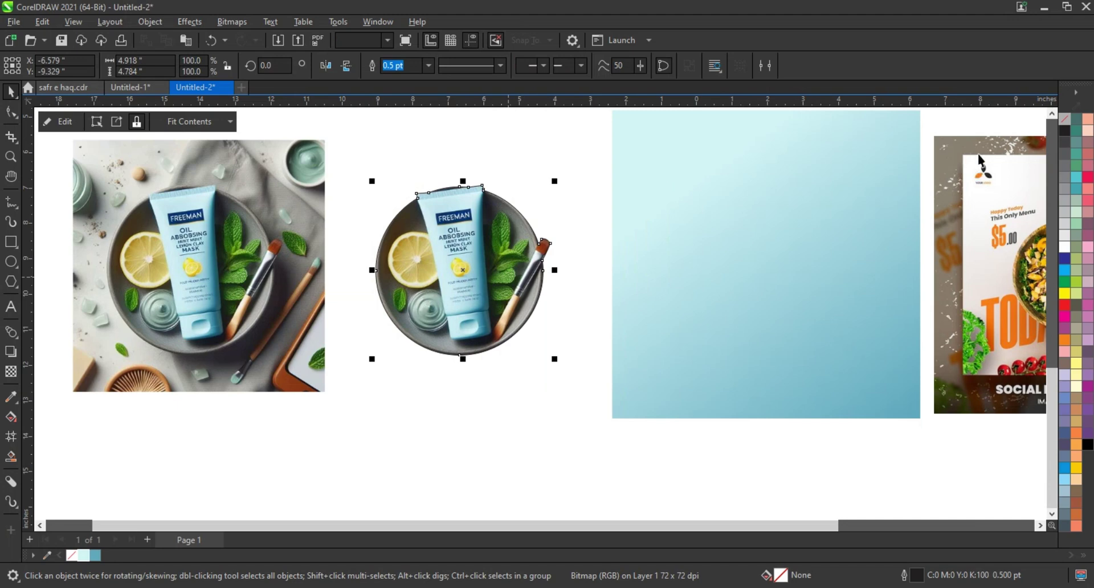
- Remove the outline from the clipped plate cut-out
{"action": "right_click", "coordinate": [1065, 119]}
{"action": "left_click", "coordinate": [1026, 136]}
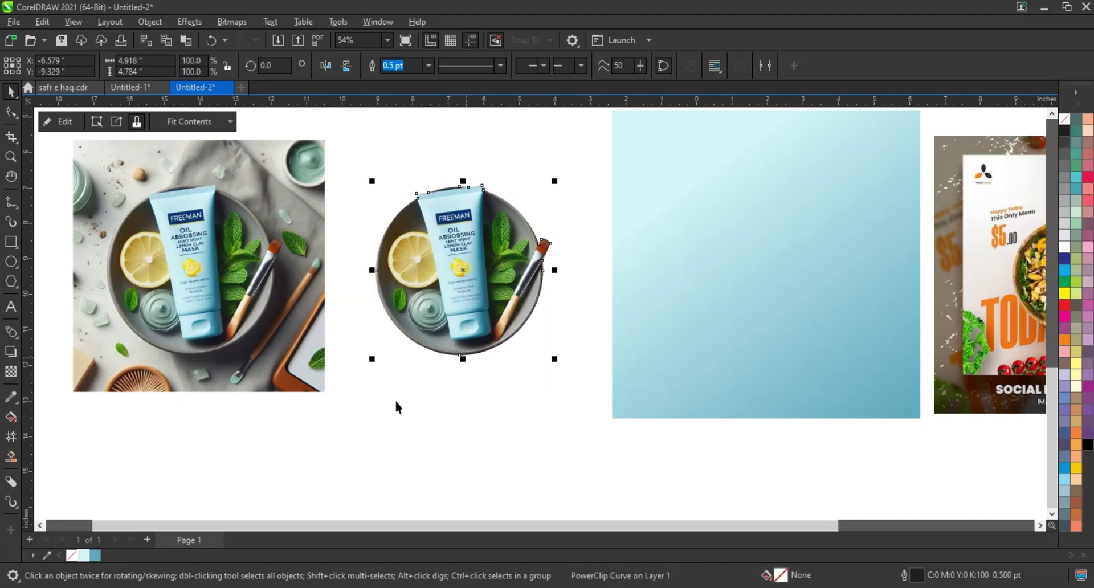
{"action": "left_click", "coordinate": [344, 237]}
{"action": "scroll", "coordinate": [344, 237], "scroll_direction": "down", "scroll_amount": 2}
{"action": "left_click", "coordinate": [414, 252]}
- Centre the plate cut-out horizontally on the gradient square
{"action": "left_click", "coordinate": [618, 292], "text": "shift"}
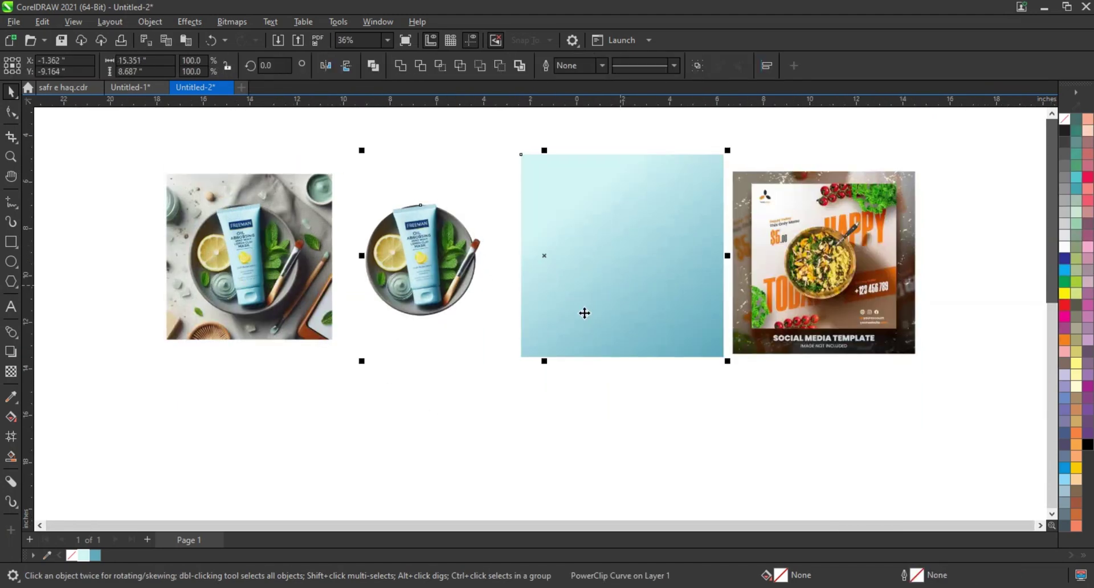
{"action": "key", "text": "c"}
{"action": "left_click", "coordinate": [76, 208]}
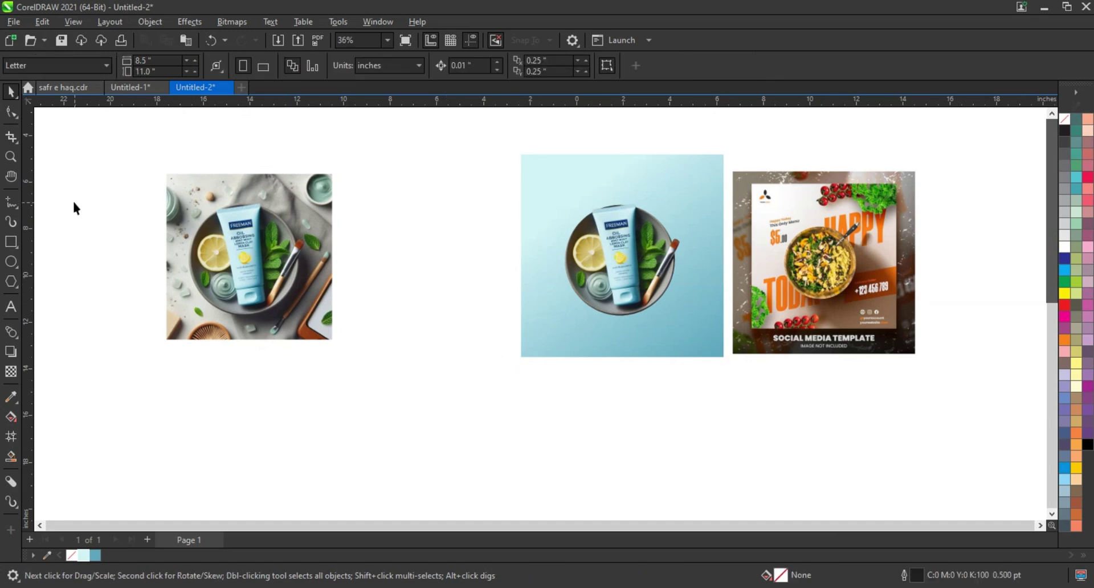
- Scale the plate cut-out down to 93%, about 4.58 × 4.45 inches
{"action": "left_click", "coordinate": [9, 159]}
{"action": "left_click_drag", "start_coordinate": [859, 354], "coordinate": [948, 371]}
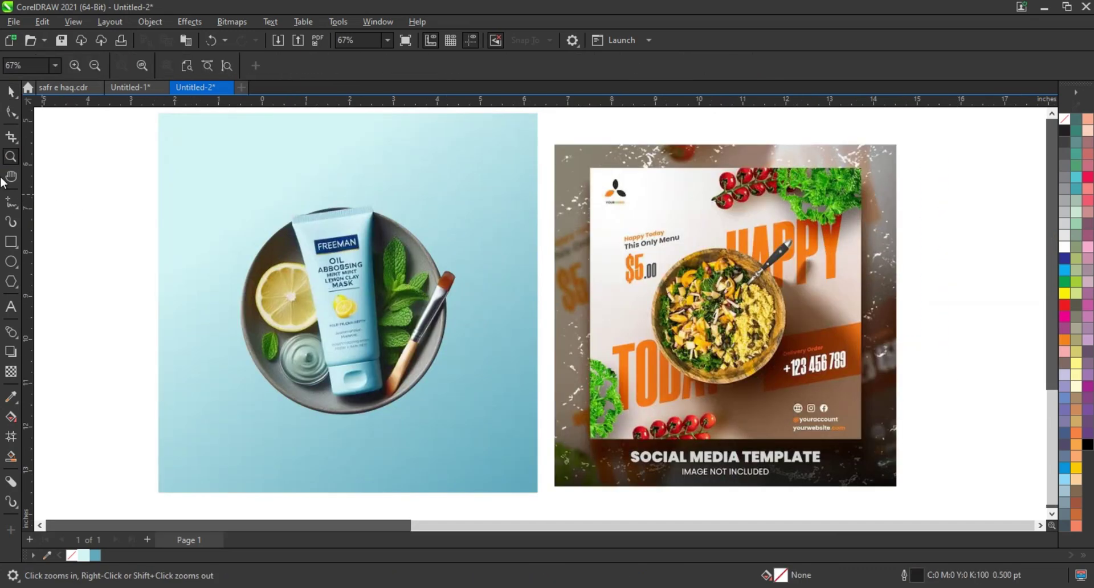
{"action": "left_click", "coordinate": [336, 291]}
{"action": "key", "text": "space"}
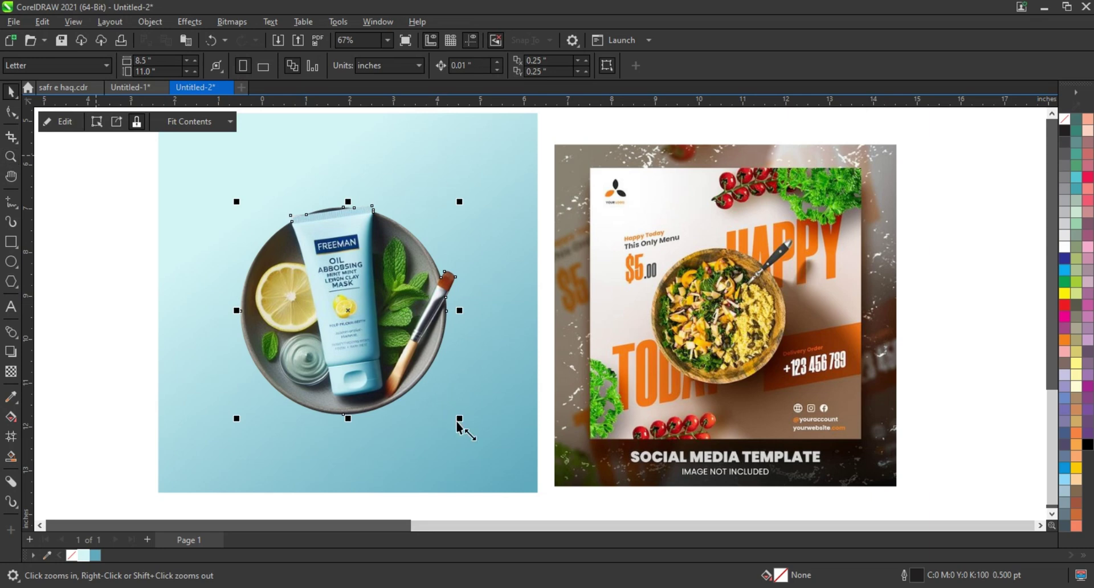
{"action": "left_click_drag", "start_coordinate": [451, 419], "coordinate": [452, 411]}
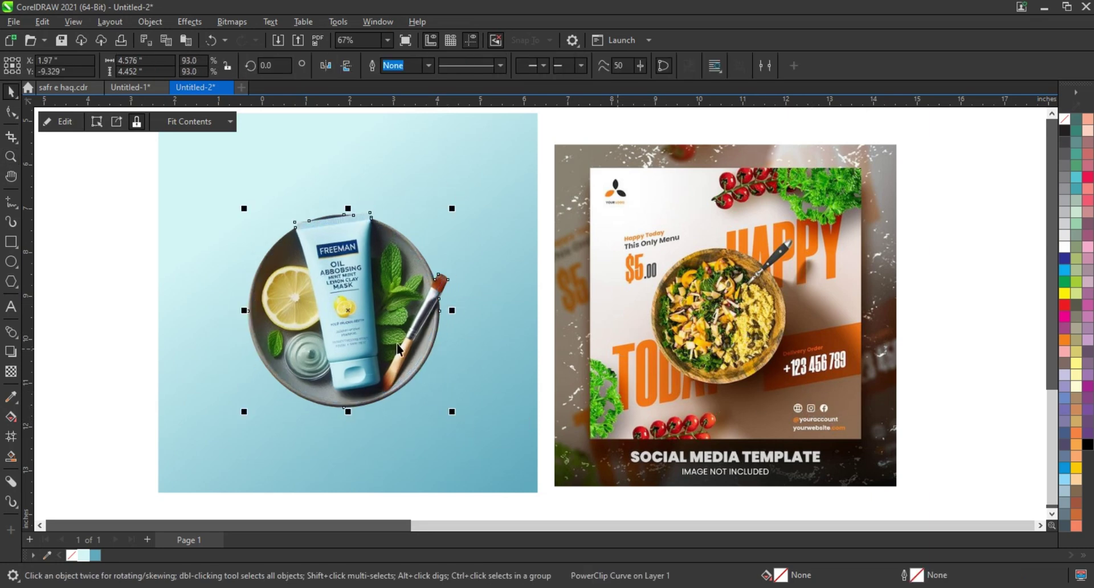
{"action": "left_click", "coordinate": [12, 352]}
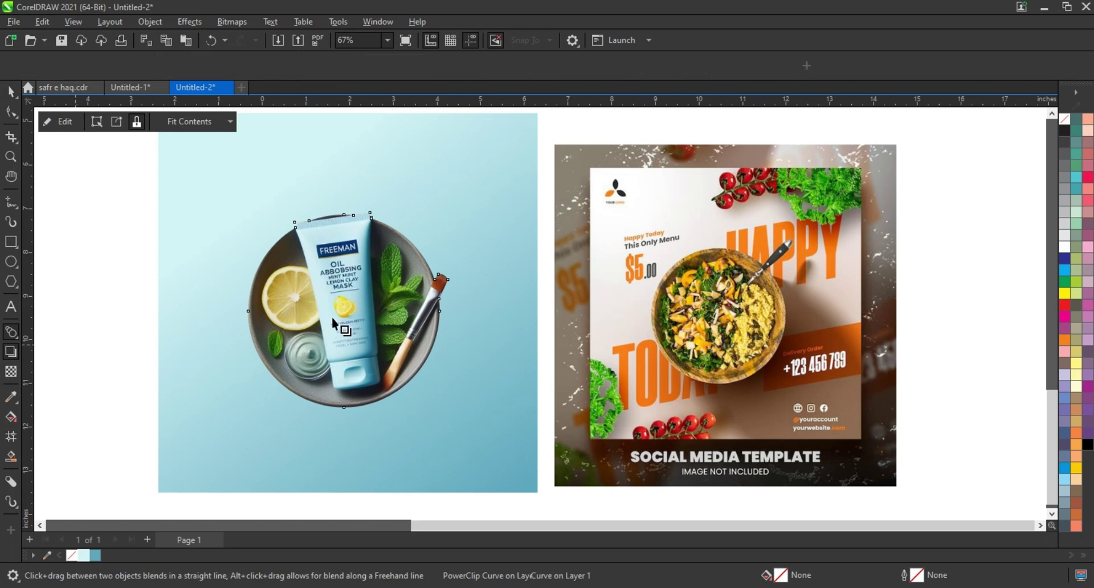
- Add a Multiply drop shadow (opacity 53, feather 15) falling below-right of the plate
{"action": "mouse_move", "coordinate": [349, 310]}
{"action": "left_mouse_down"}
{"action": "mouse_move", "coordinate": [363, 354]}
{"action": "mouse_move", "coordinate": [438, 467]}
{"action": "left_mouse_up"}
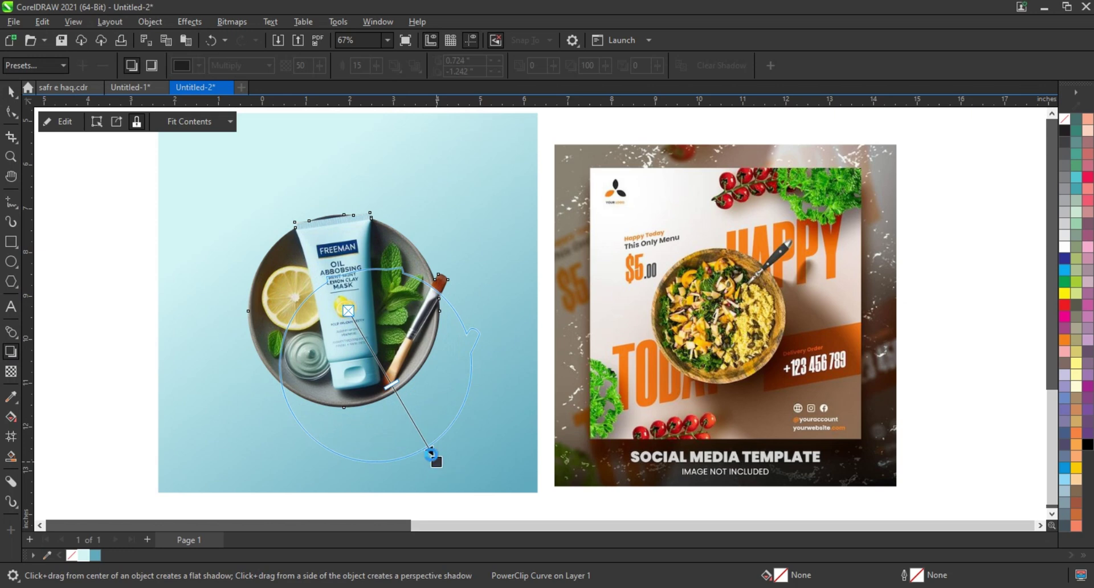
{"action": "left_click_drag", "start_coordinate": [431, 454], "coordinate": [438, 468]}
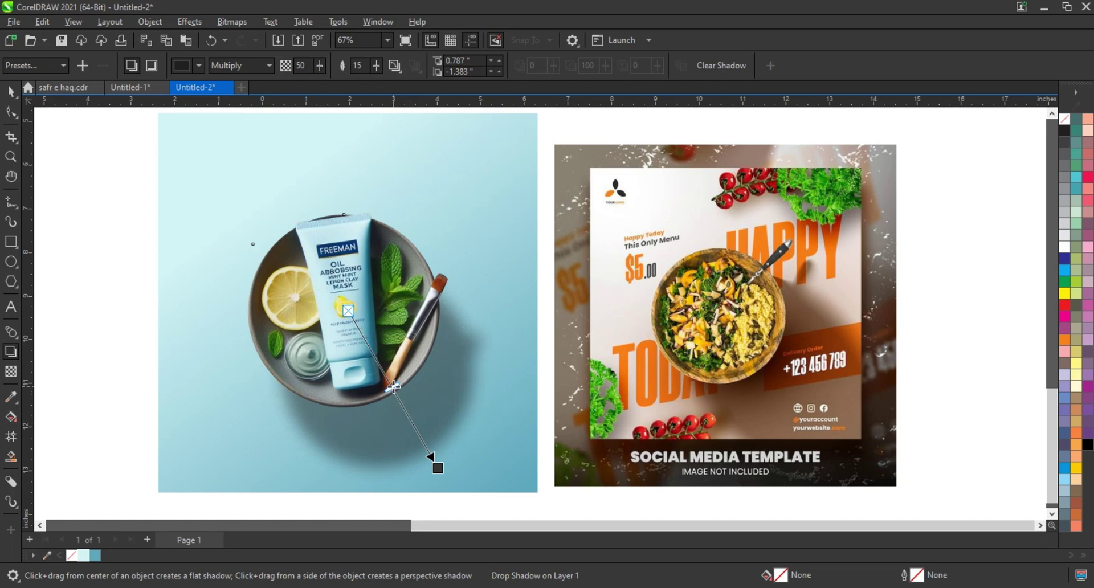
{"action": "left_click_drag", "start_coordinate": [393, 387], "coordinate": [401, 401]}
{"action": "left_click_drag", "start_coordinate": [437, 467], "coordinate": [443, 464]}
- Break the drop shadow apart into its own object and select it
{"action": "left_click", "coordinate": [8, 92]}
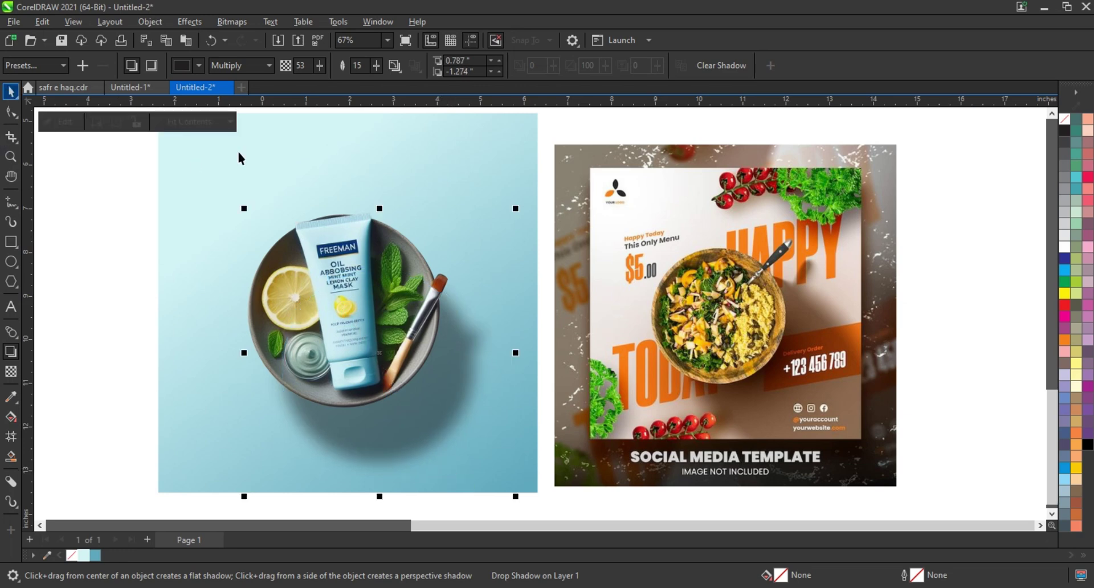
{"action": "left_click", "coordinate": [146, 23]}
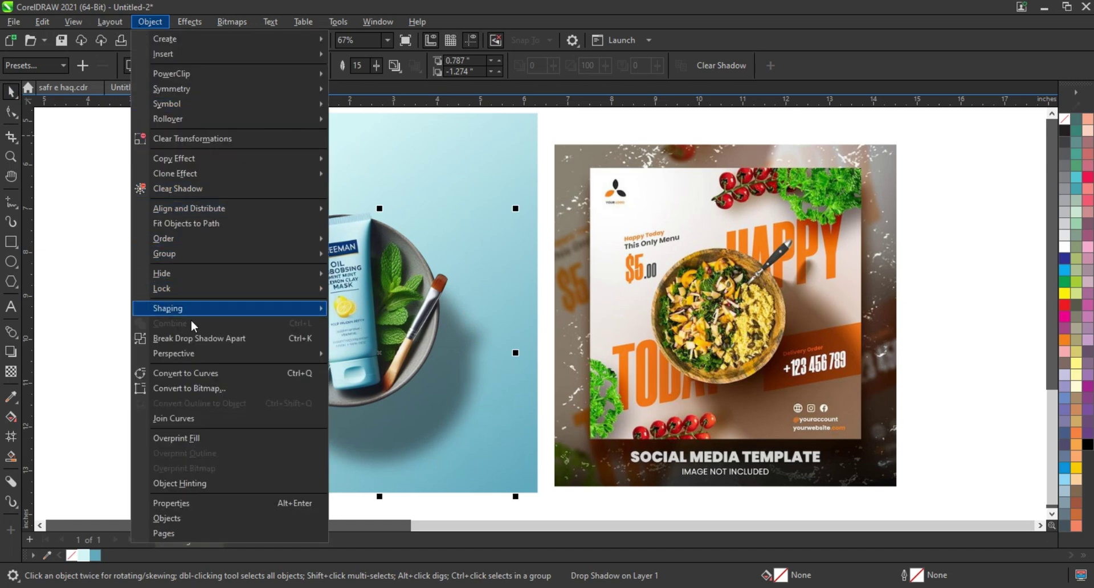
{"action": "left_click", "coordinate": [191, 338]}
{"action": "left_click", "coordinate": [110, 293]}
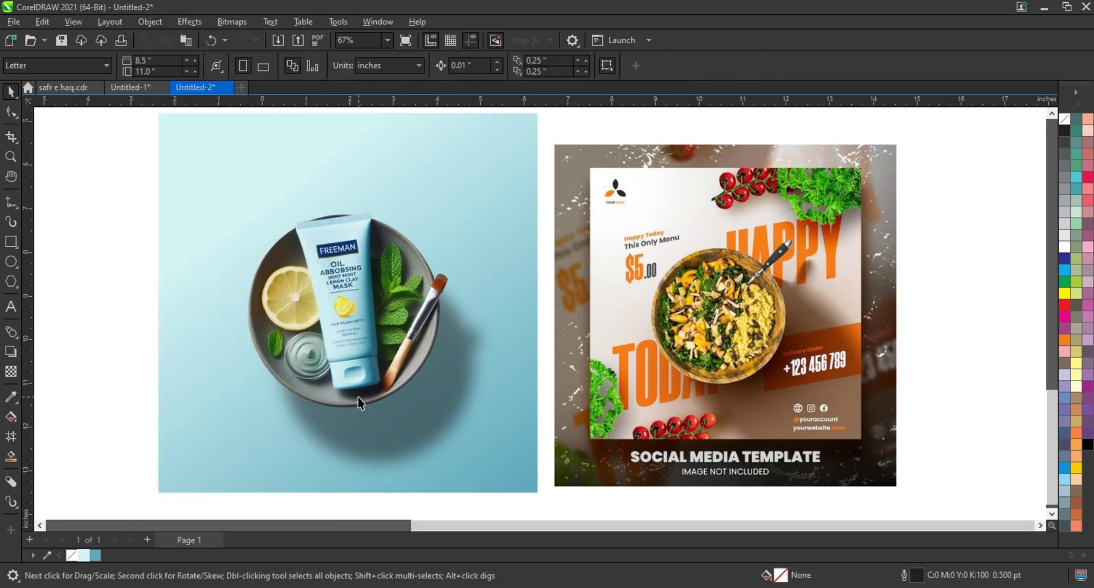
{"action": "left_click", "coordinate": [400, 417]}
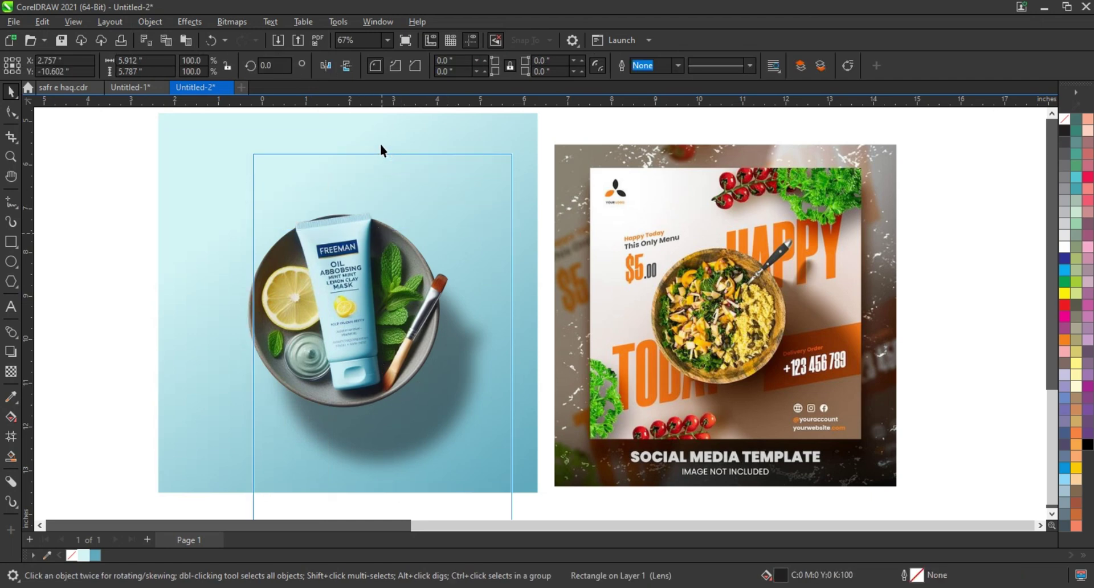
- Stretch the separated shadow much taller and rotate it about 40°
{"action": "left_click_drag", "start_coordinate": [383, 236], "coordinate": [380, 142]}
{"action": "scroll", "coordinate": [449, 394], "scroll_direction": "down", "scroll_amount": 1}
{"action": "left_click", "coordinate": [450, 394]}
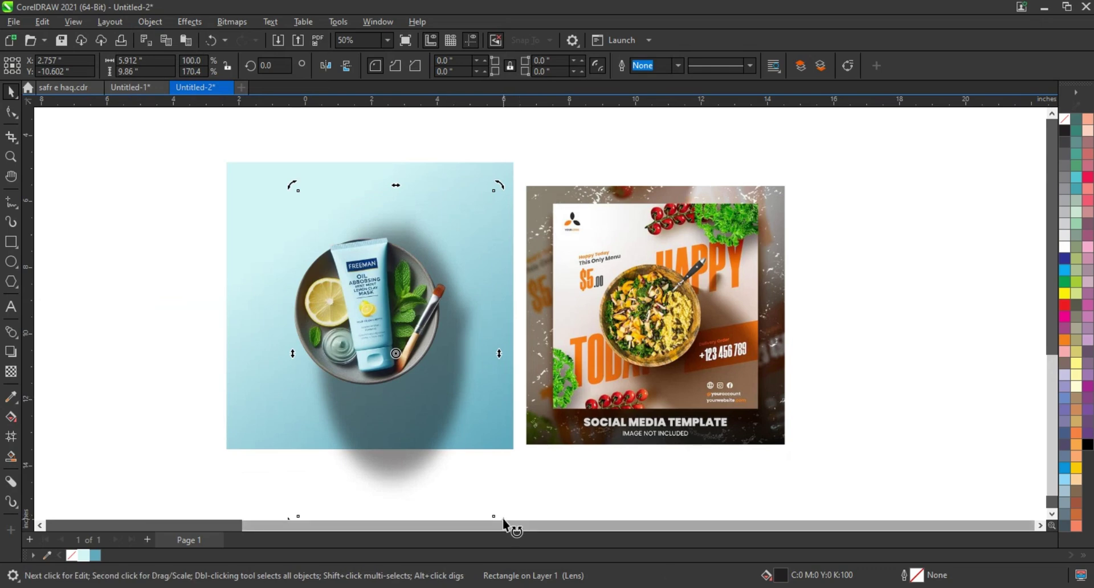
{"action": "mouse_move", "coordinate": [497, 518]}
{"action": "left_mouse_down"}
{"action": "mouse_move", "coordinate": [544, 410]}
{"action": "mouse_move", "coordinate": [439, 435]}
{"action": "mouse_move", "coordinate": [497, 476]}
{"action": "mouse_move", "coordinate": [489, 469]}
{"action": "left_mouse_up"}
{"action": "left_click", "coordinate": [473, 457]}
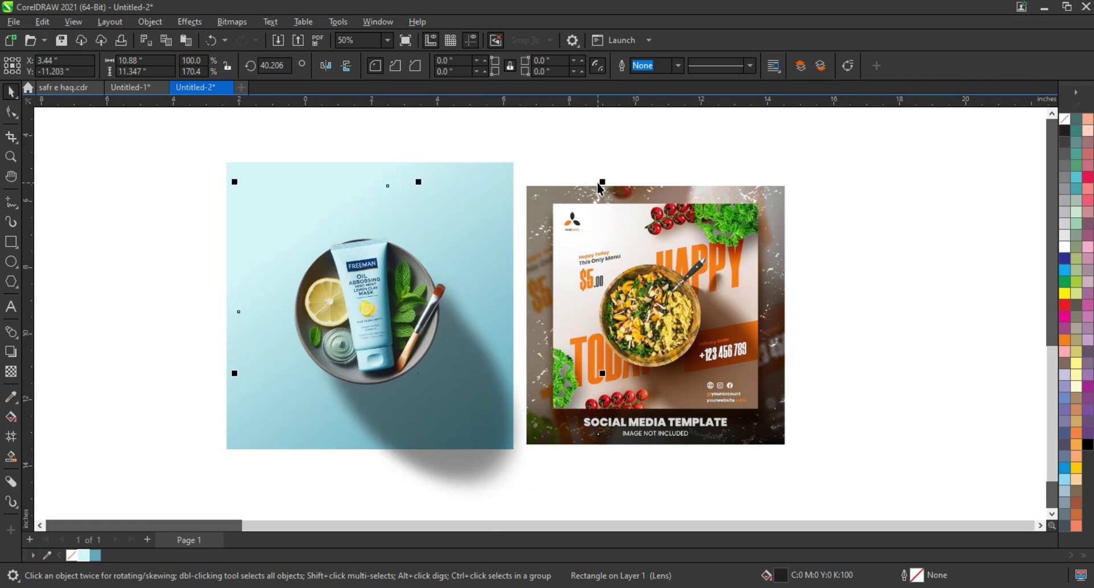
- Enlarge the shadow to 103.5% and nudge it into place behind the plate
{"action": "left_click_drag", "start_coordinate": [599, 183], "coordinate": [607, 175]}
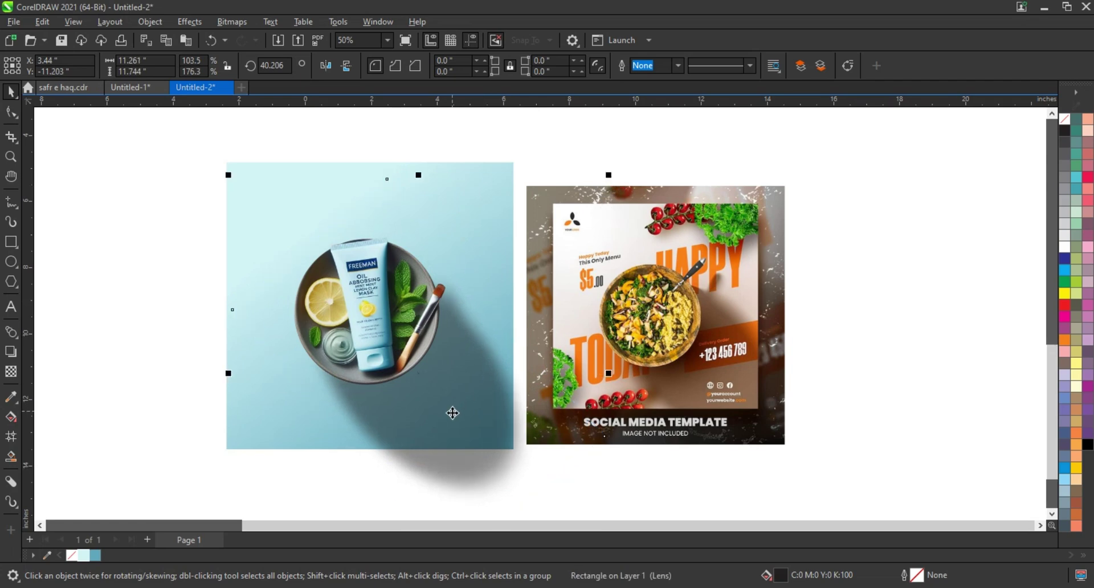
{"action": "left_click_drag", "start_coordinate": [452, 418], "coordinate": [455, 423]}
{"action": "left_click_drag", "start_coordinate": [446, 401], "coordinate": [469, 395]}
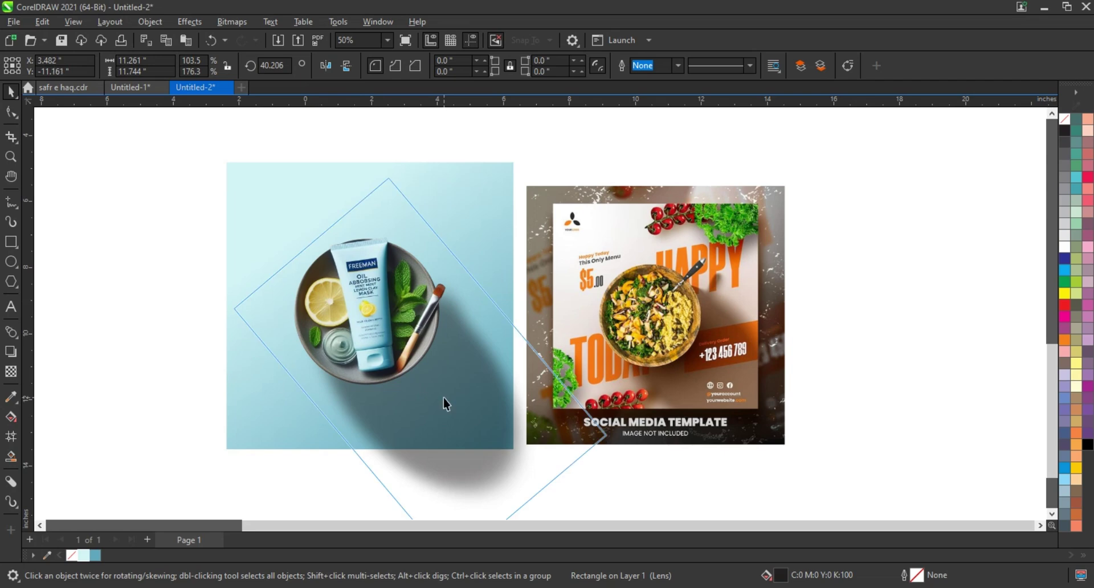
{"action": "left_click", "coordinate": [988, 379]}
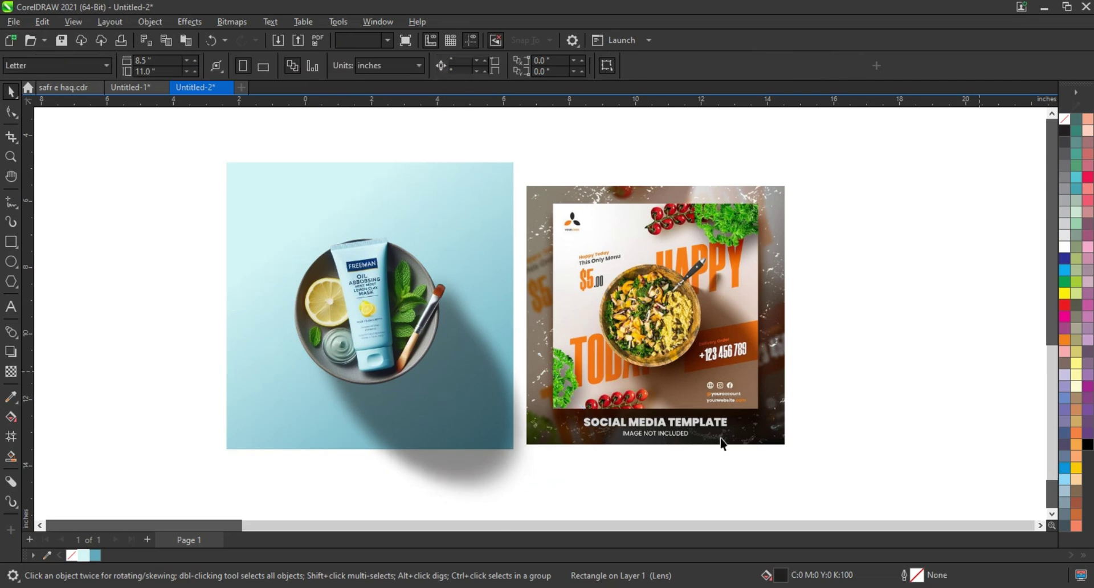
{"action": "left_click", "coordinate": [471, 436]}
{"action": "right_click", "coordinate": [472, 436]}
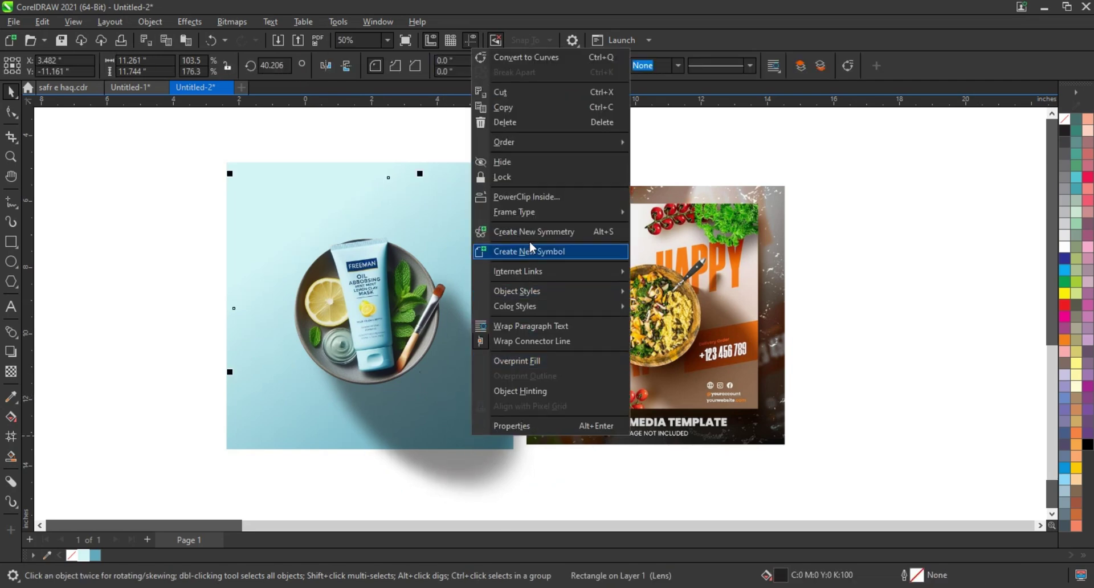
- Exit the accidental symmetry edit and PowerClip the shadow inside the teal gradient square
{"action": "left_click", "coordinate": [432, 210]}
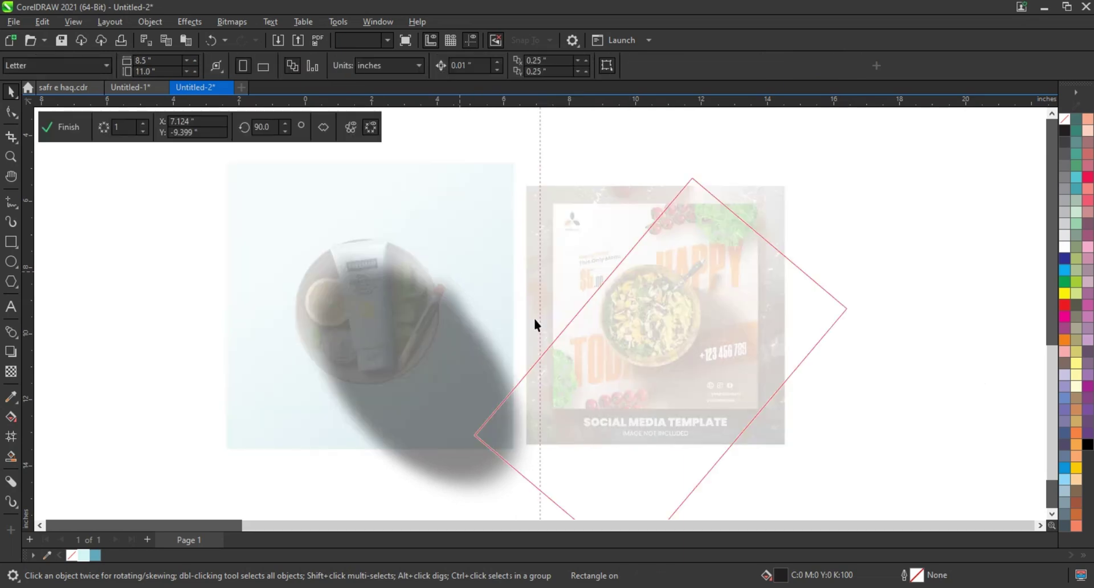
{"action": "left_click", "coordinate": [83, 125]}
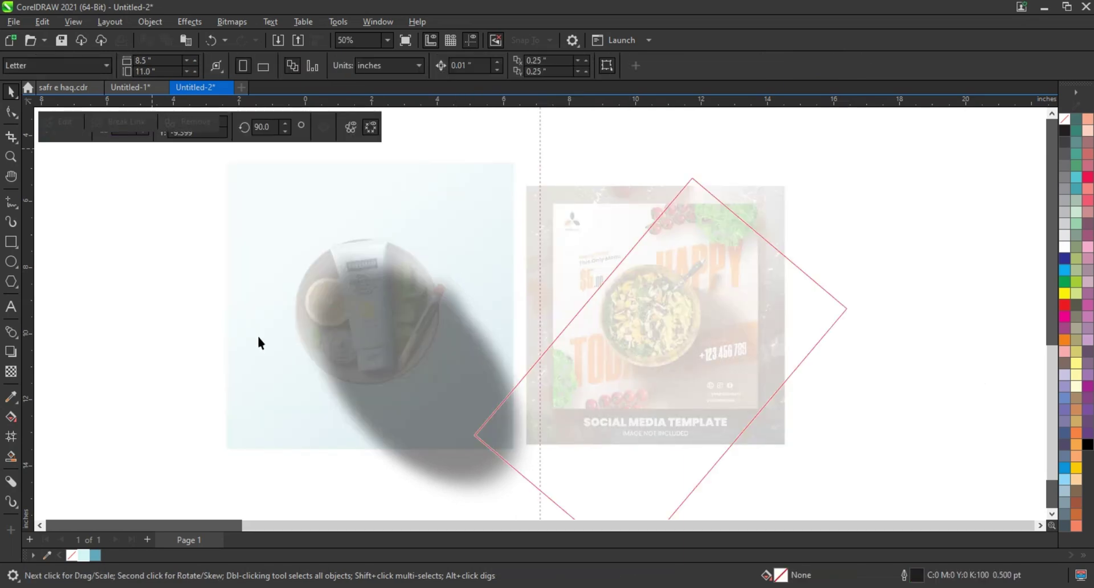
{"action": "right_click", "coordinate": [453, 423]}
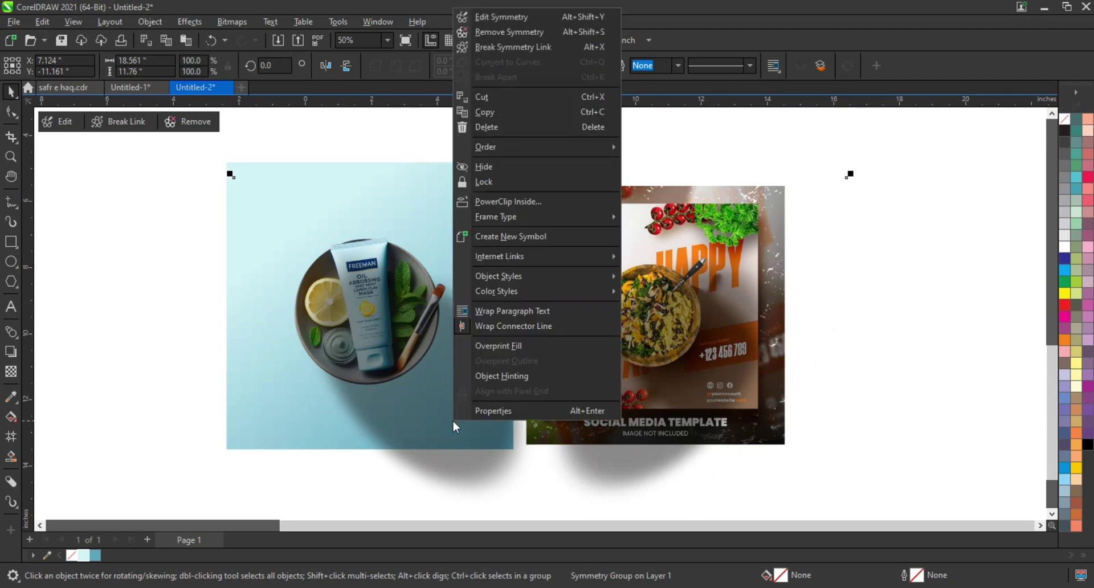
{"action": "left_click", "coordinate": [507, 202]}
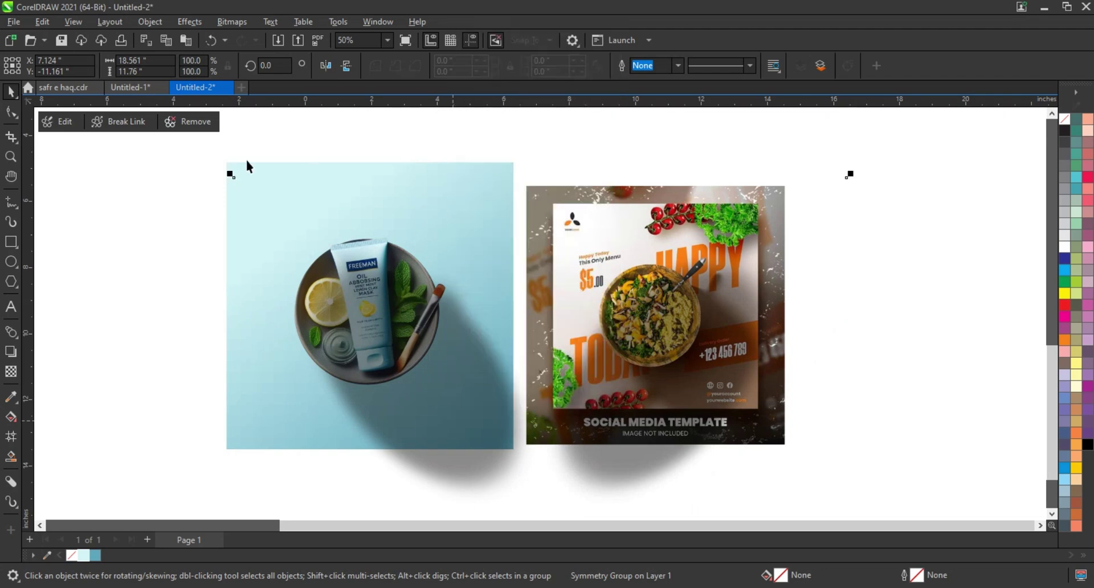
{"action": "left_click", "coordinate": [239, 163]}
{"action": "left_click", "coordinate": [164, 249]}
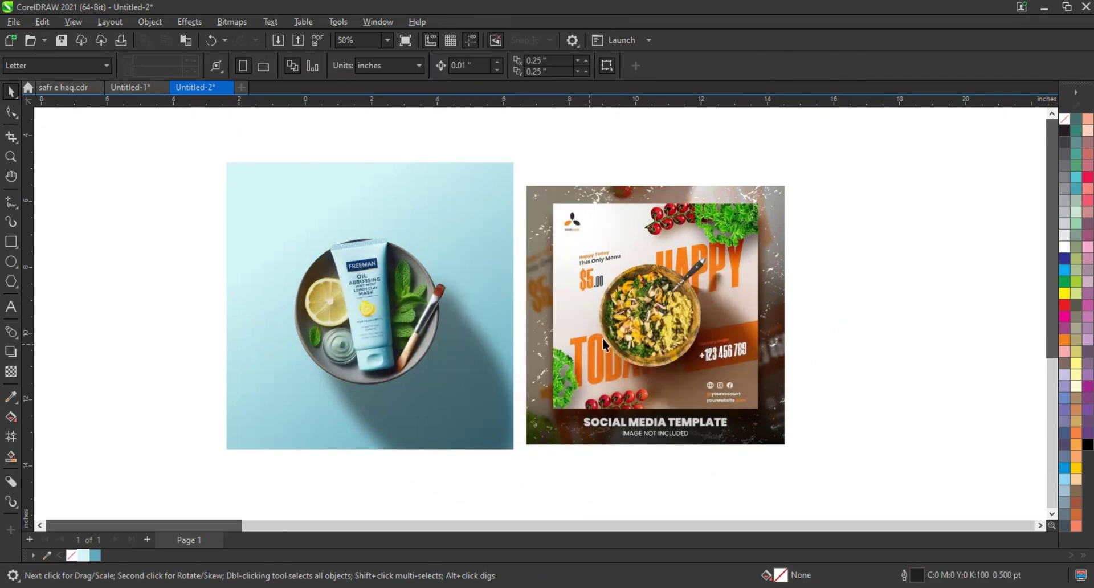
{"action": "scroll", "coordinate": [790, 325], "scroll_direction": "down", "scroll_amount": 1}
{"action": "scroll", "coordinate": [795, 330], "scroll_direction": "down", "scroll_amount": 1}
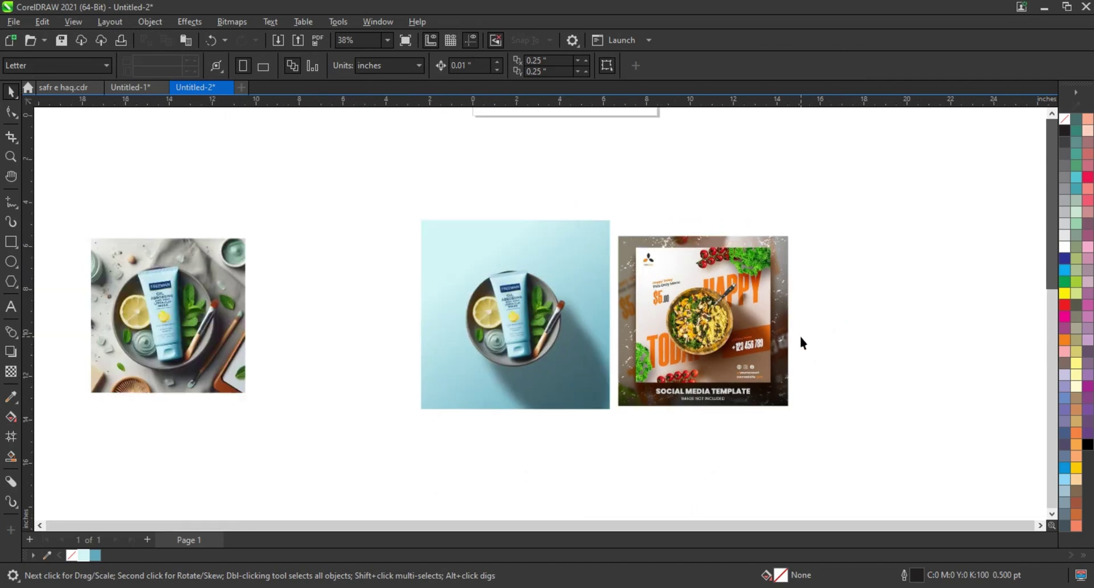
- Zoom into the left photo and draw a circle fitted to the lemon slice
{"action": "left_click", "coordinate": [9, 159]}
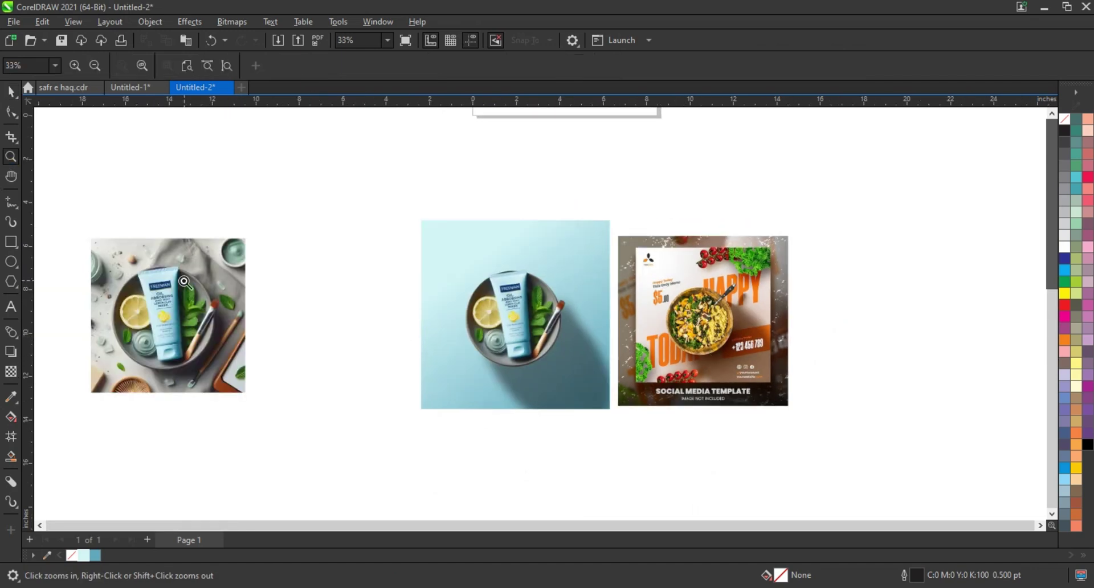
{"action": "left_click_drag", "start_coordinate": [105, 255], "coordinate": [299, 375]}
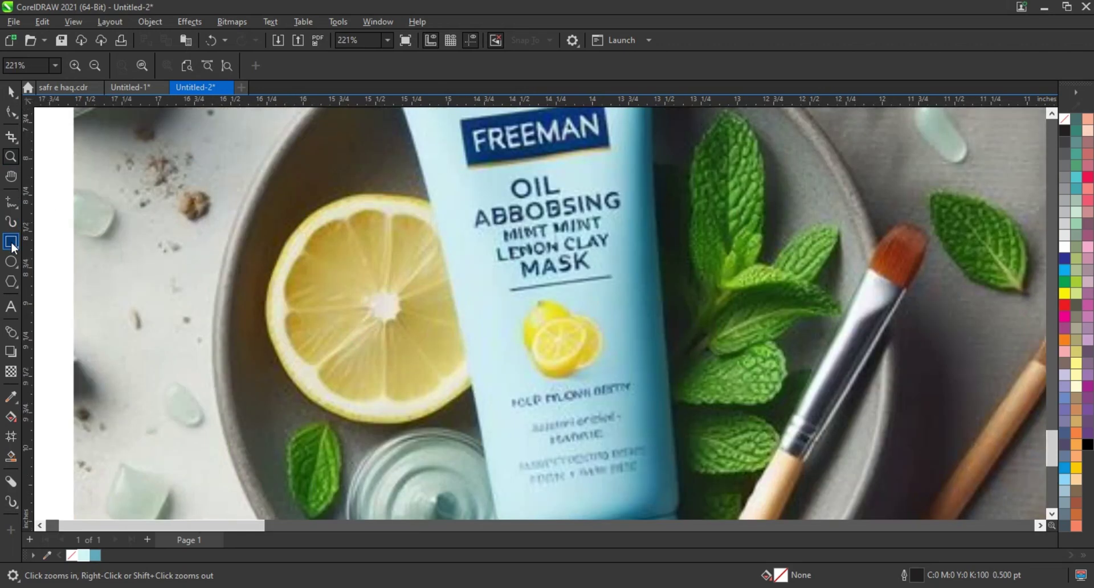
{"action": "left_click", "coordinate": [11, 262]}
{"action": "left_click_drag", "start_coordinate": [275, 216], "coordinate": [489, 421]}
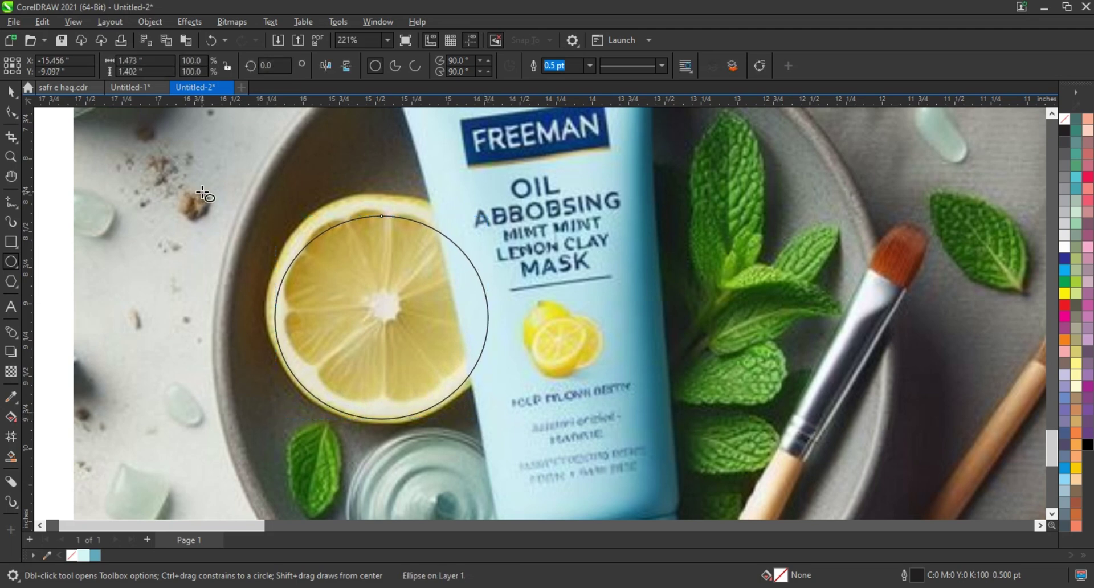
{"action": "left_click", "coordinate": [11, 91]}
{"action": "mouse_move", "coordinate": [381, 210]}
{"action": "left_mouse_down"}
{"action": "mouse_move", "coordinate": [377, 189]}
{"action": "mouse_move", "coordinate": [392, 241]}
{"action": "left_mouse_up"}
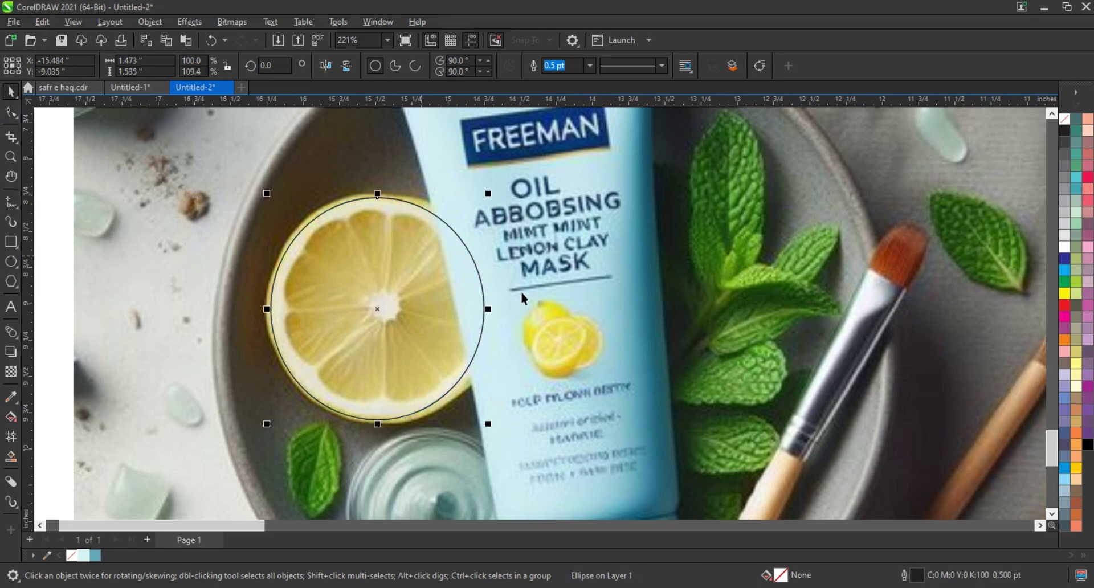
{"action": "left_click_drag", "start_coordinate": [490, 309], "coordinate": [494, 309]}
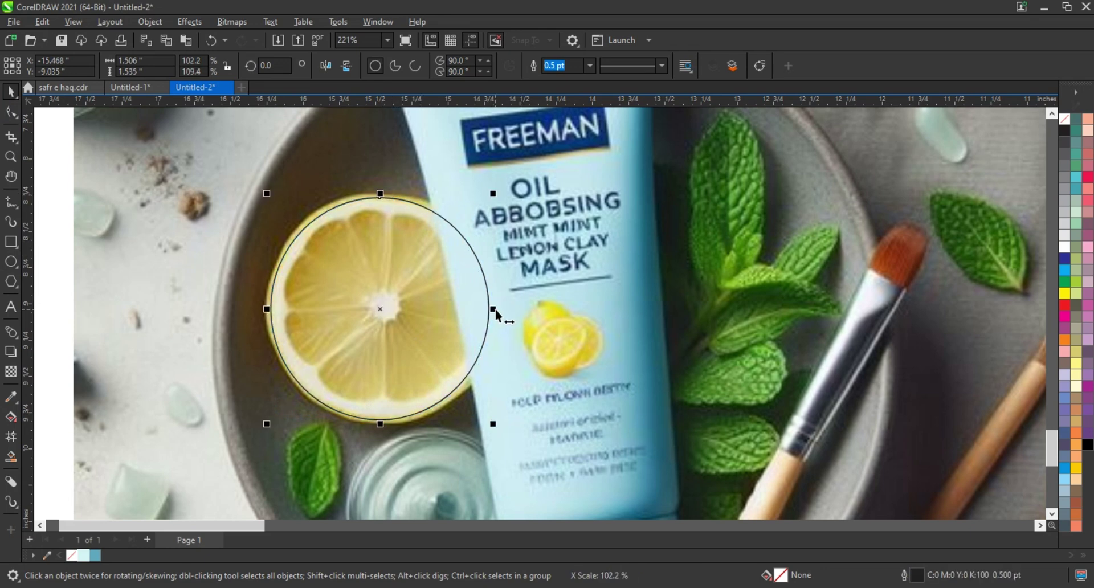
- Zoom in on the upper left of the product photo
{"action": "scroll", "coordinate": [342, 259], "scroll_direction": "down", "scroll_amount": 2}
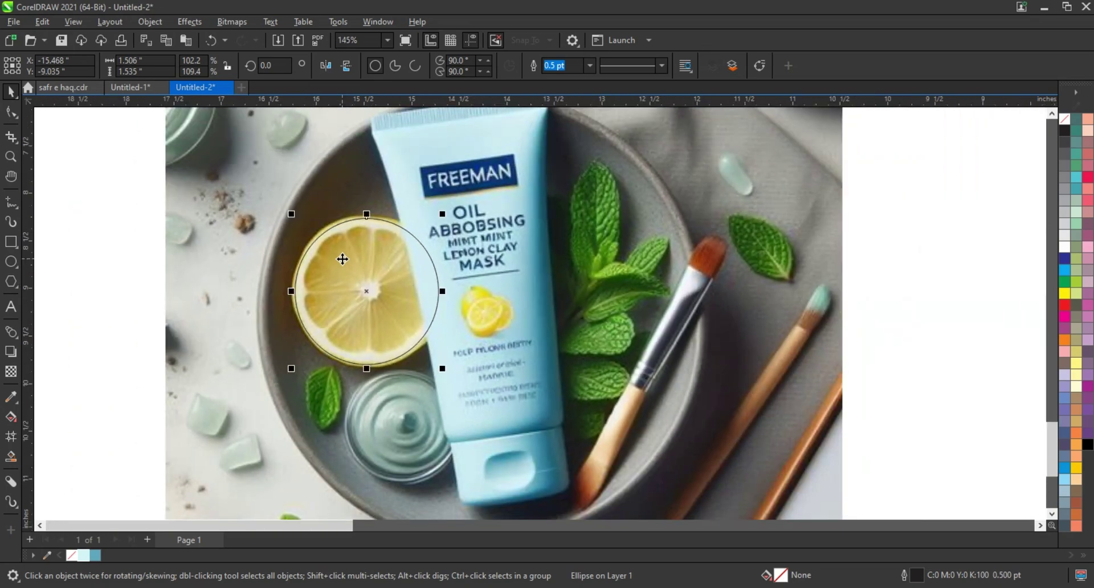
{"action": "left_click", "coordinate": [11, 156]}
{"action": "scroll", "coordinate": [449, 285], "scroll_direction": "down", "scroll_amount": 1}
{"action": "scroll", "coordinate": [550, 291], "scroll_direction": "down", "scroll_amount": 1}
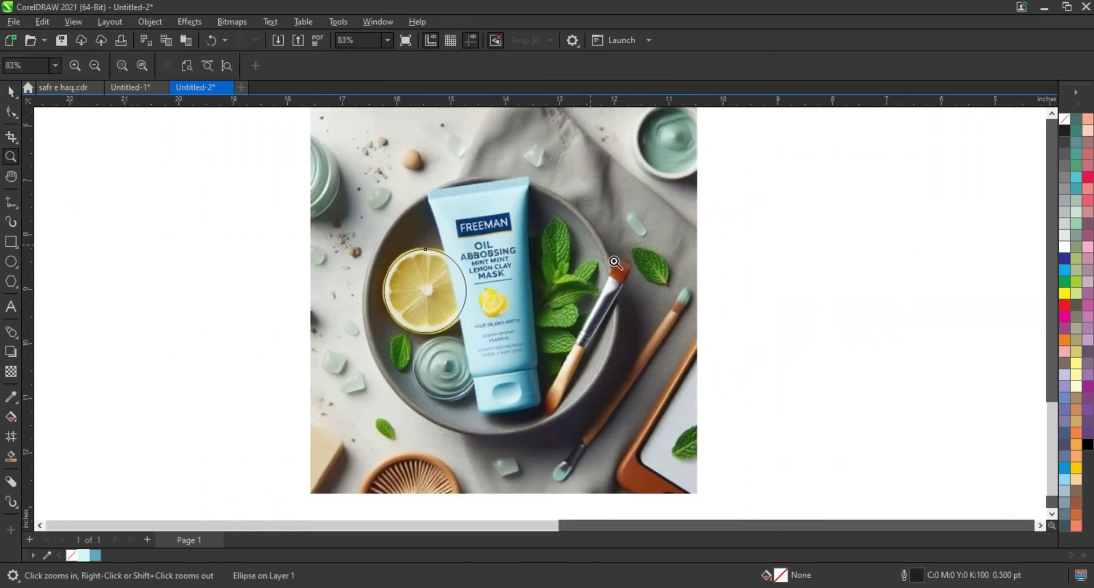
{"action": "mouse_move", "coordinate": [232, 111]}
{"action": "left_mouse_down"}
{"action": "mouse_move", "coordinate": [416, 244]}
{"action": "mouse_move", "coordinate": [570, 293]}
{"action": "left_mouse_up"}
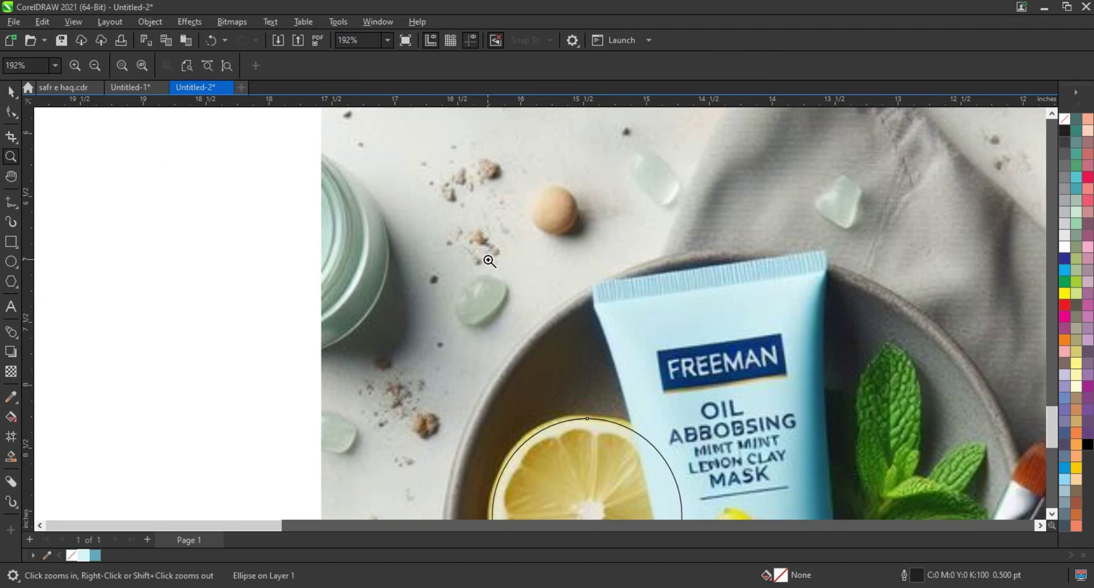
- Draw a circle over the jar at the photo's upper left
{"action": "left_click", "coordinate": [11, 261]}
{"action": "left_click_drag", "start_coordinate": [269, 155], "coordinate": [361, 349]}
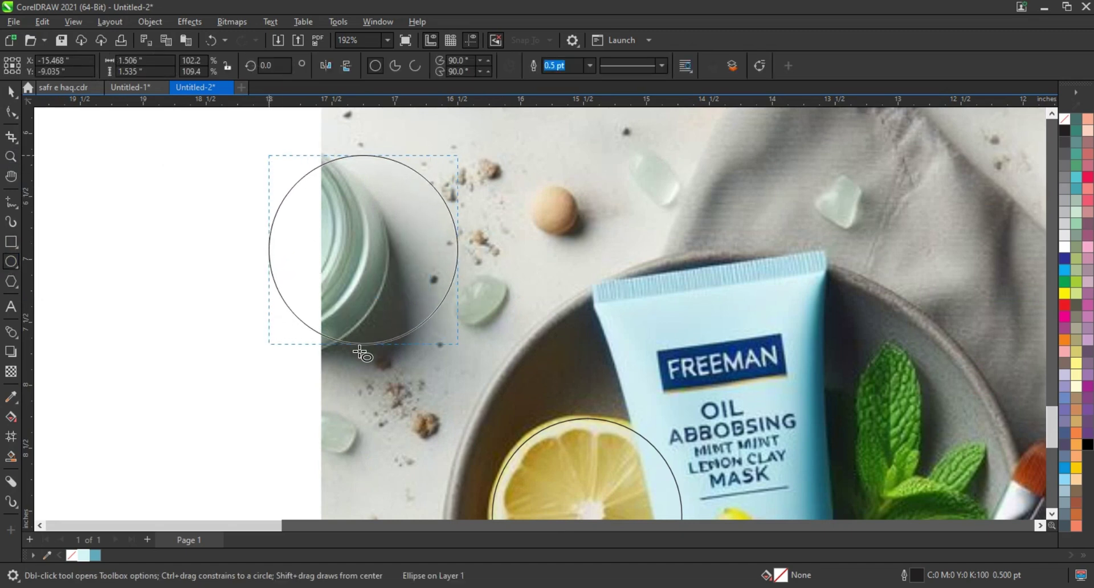
{"action": "left_click", "coordinate": [11, 91]}
{"action": "left_click_drag", "start_coordinate": [350, 246], "coordinate": [277, 249]}
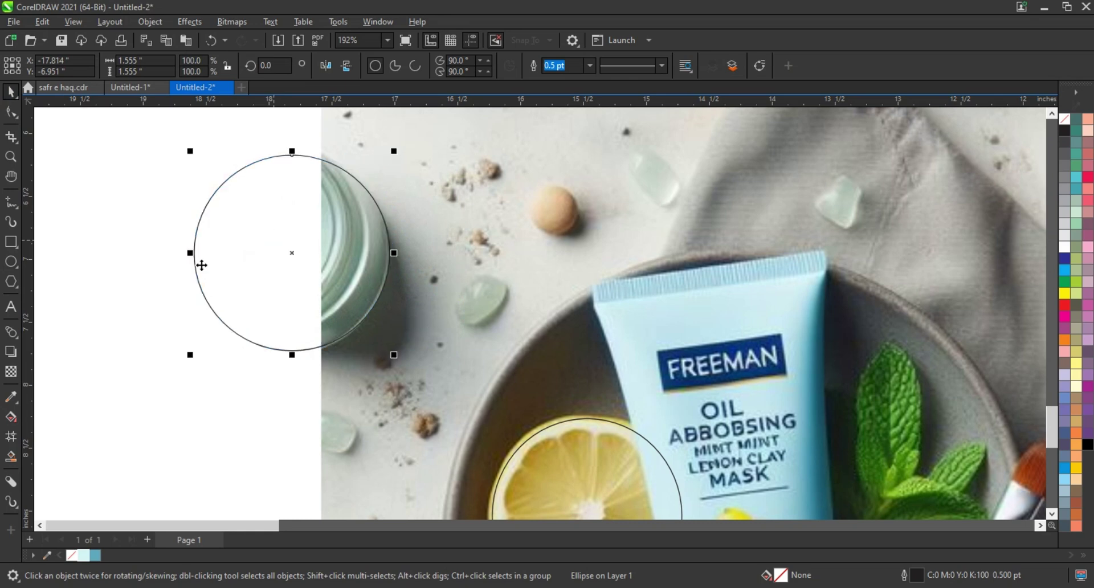
- Place a copy of the circle over the top-right cream bowl
{"action": "scroll", "coordinate": [125, 280], "scroll_direction": "down", "scroll_amount": 3}
{"action": "scroll", "coordinate": [125, 279], "scroll_direction": "down", "scroll_amount": 1}
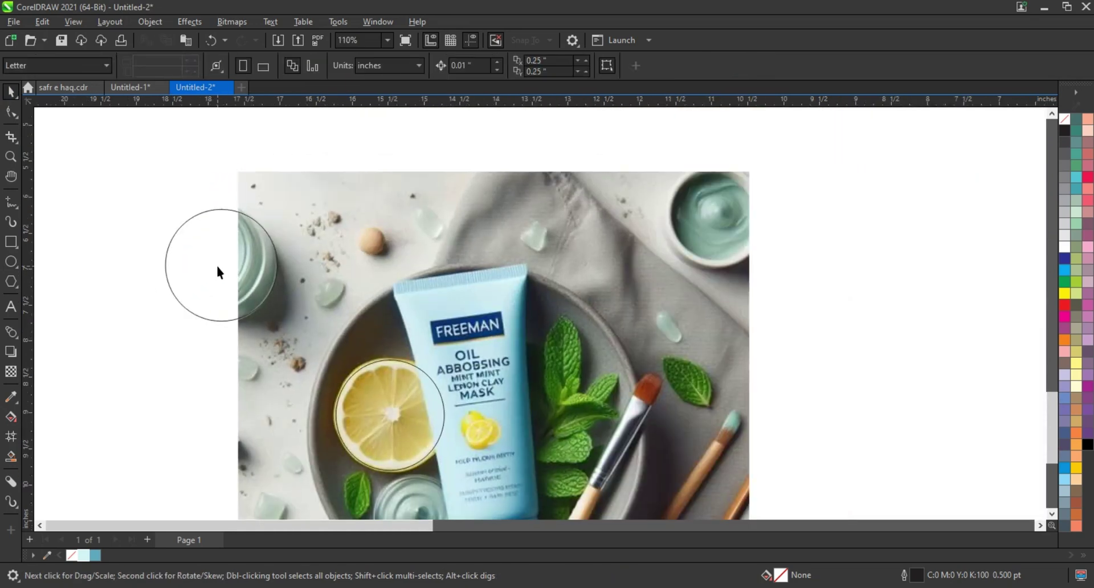
{"action": "left_click_drag", "start_coordinate": [571, 277], "coordinate": [718, 223]}
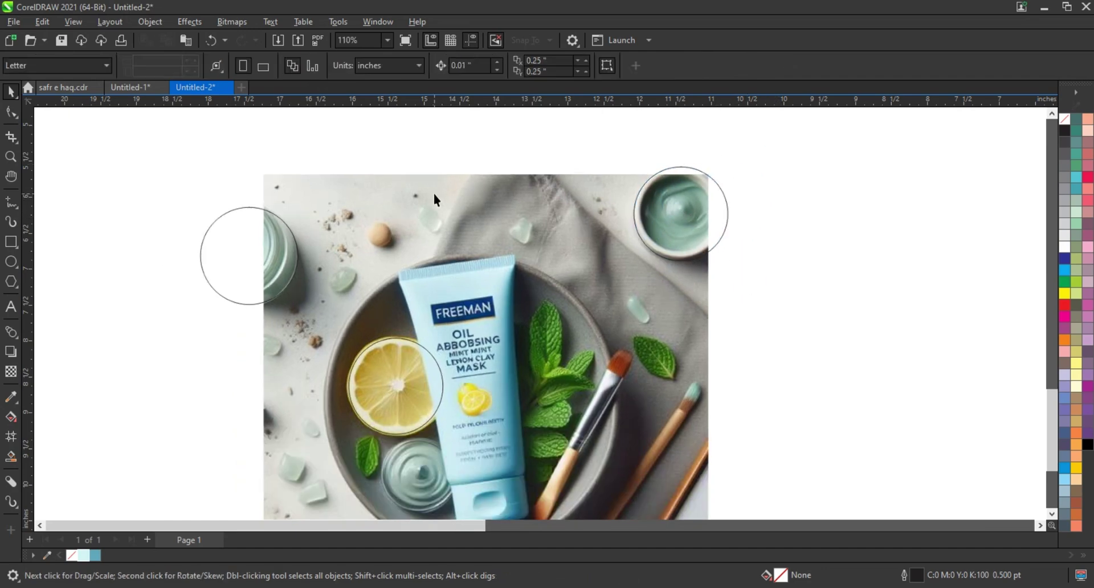
{"action": "left_click", "coordinate": [433, 194]}
{"action": "left_click", "coordinate": [291, 283]}
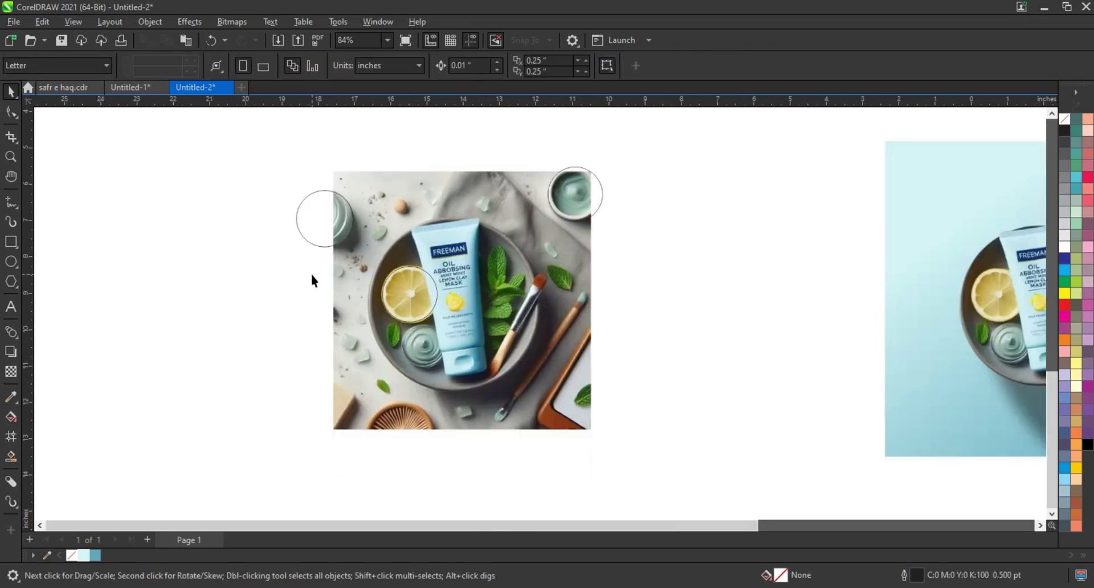
{"action": "left_click", "coordinate": [10, 157]}
- Draw a straight Freehand line across the mint leaf and convert it to a curve
{"action": "left_click", "coordinate": [632, 337]}
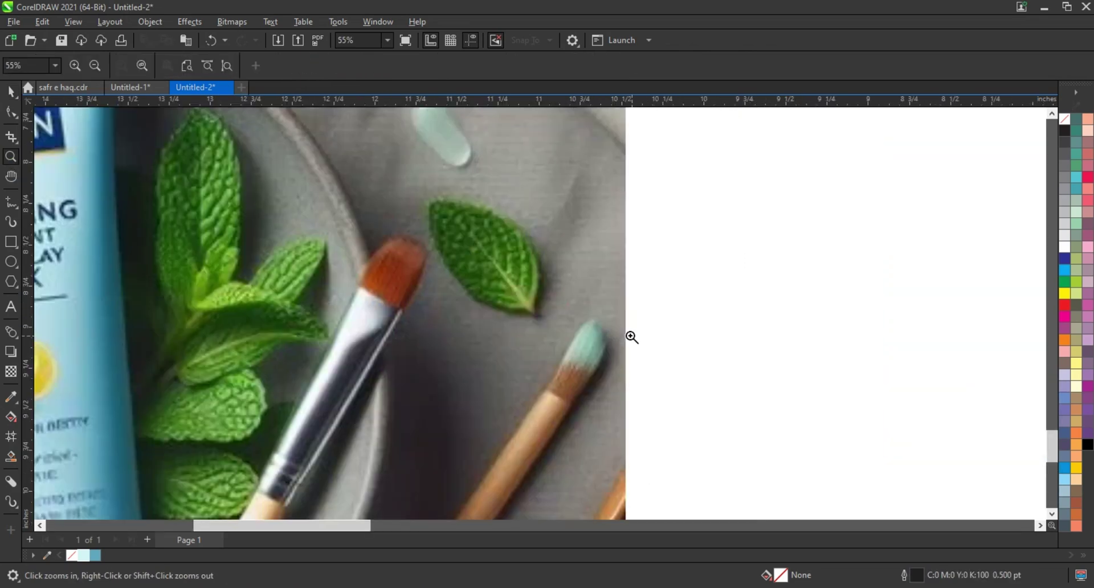
{"action": "left_click", "coordinate": [11, 202]}
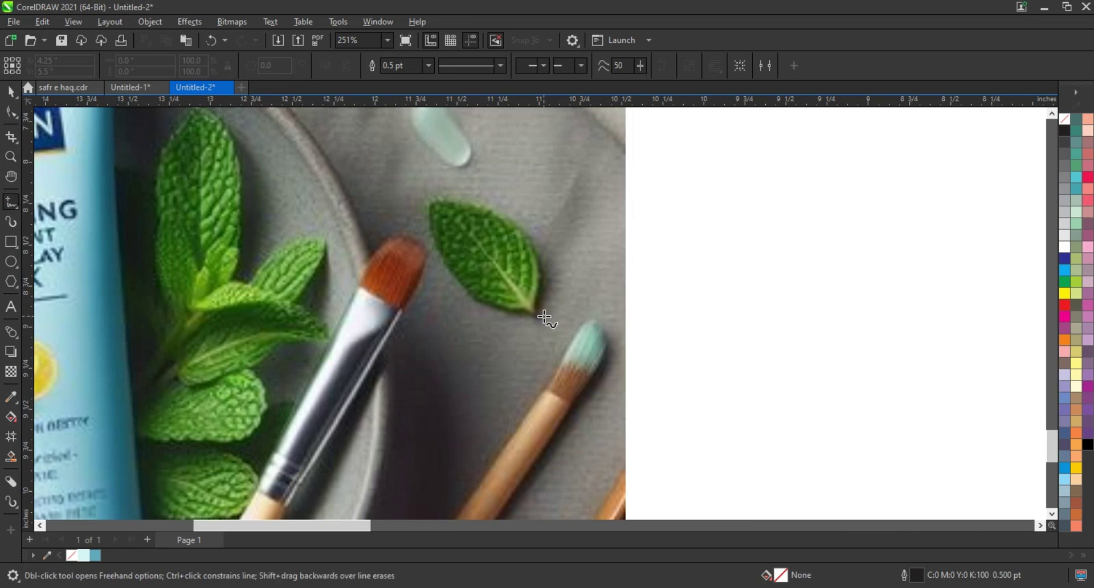
{"action": "left_click", "coordinate": [432, 200]}
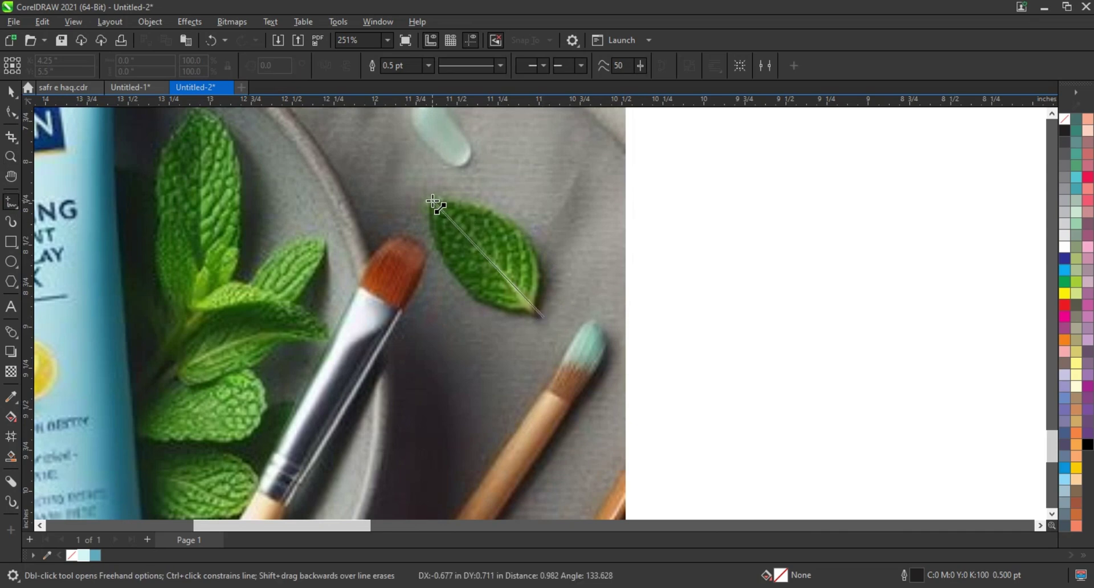
{"action": "left_click", "coordinate": [543, 317]}
{"action": "left_click", "coordinate": [10, 112]}
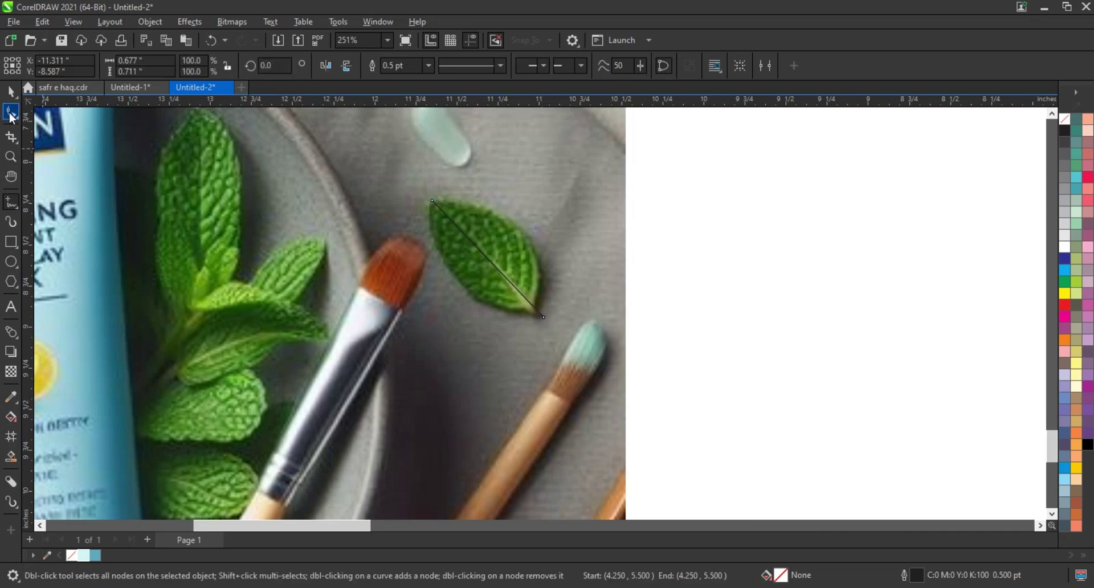
{"action": "left_click_drag", "start_coordinate": [255, 167], "coordinate": [582, 334]}
{"action": "left_click", "coordinate": [210, 67]}
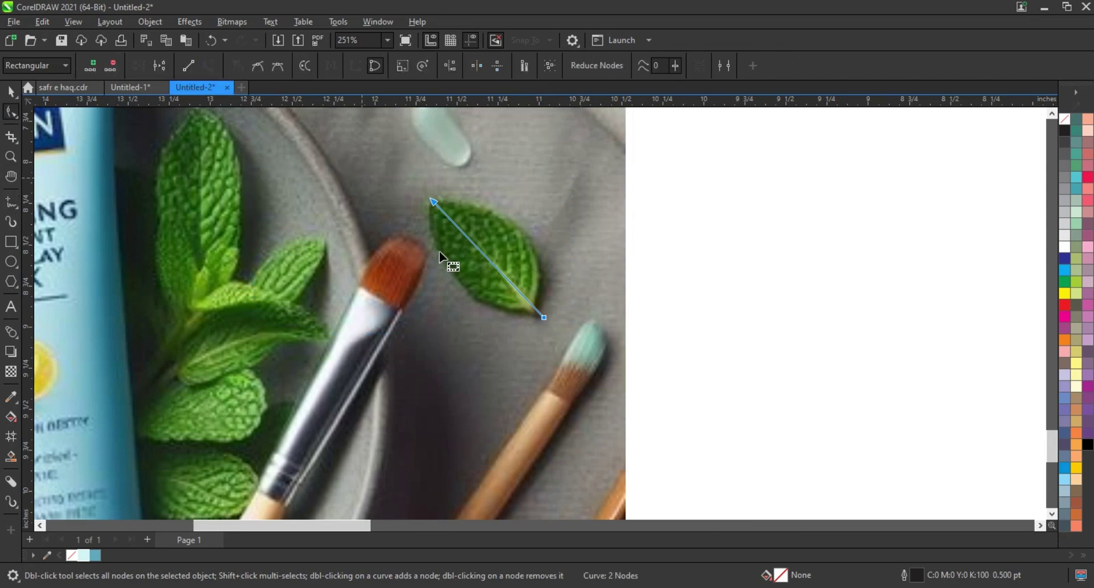
- Bend both sides of the curve to trace the leaf's outline
{"action": "left_click_drag", "start_coordinate": [478, 249], "coordinate": [458, 278]}
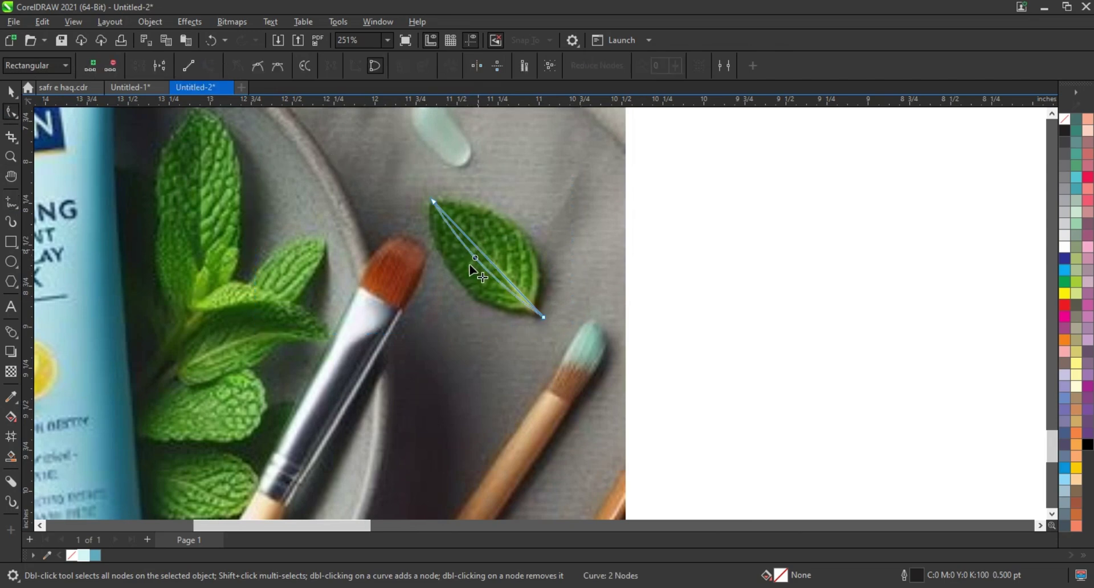
{"action": "left_click", "coordinate": [530, 315]}
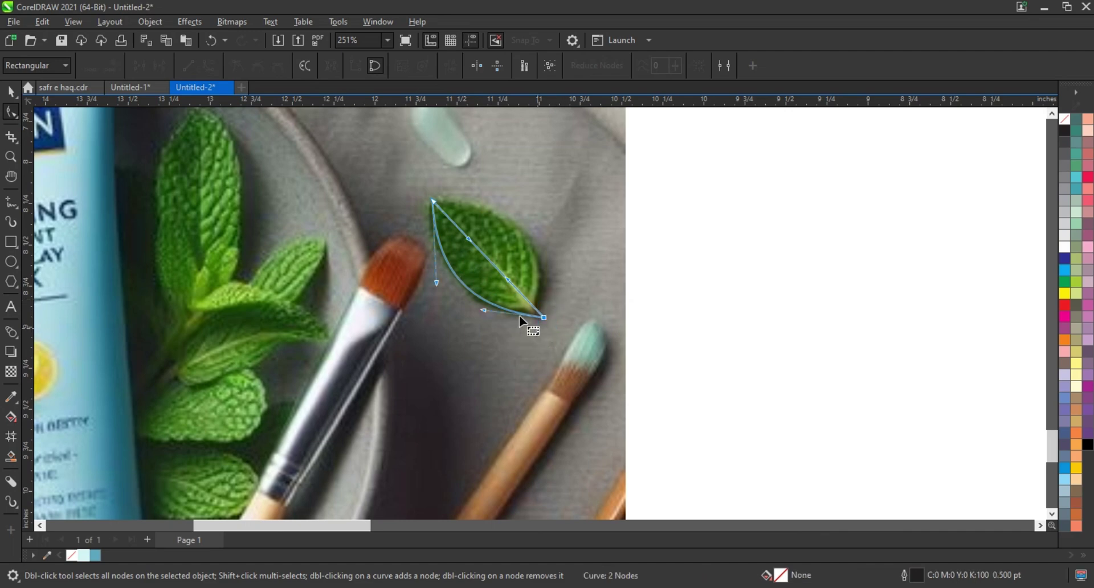
{"action": "mouse_move", "coordinate": [468, 240]}
{"action": "left_mouse_down"}
{"action": "mouse_move", "coordinate": [586, 231]}
{"action": "mouse_move", "coordinate": [586, 217]}
{"action": "left_mouse_up"}
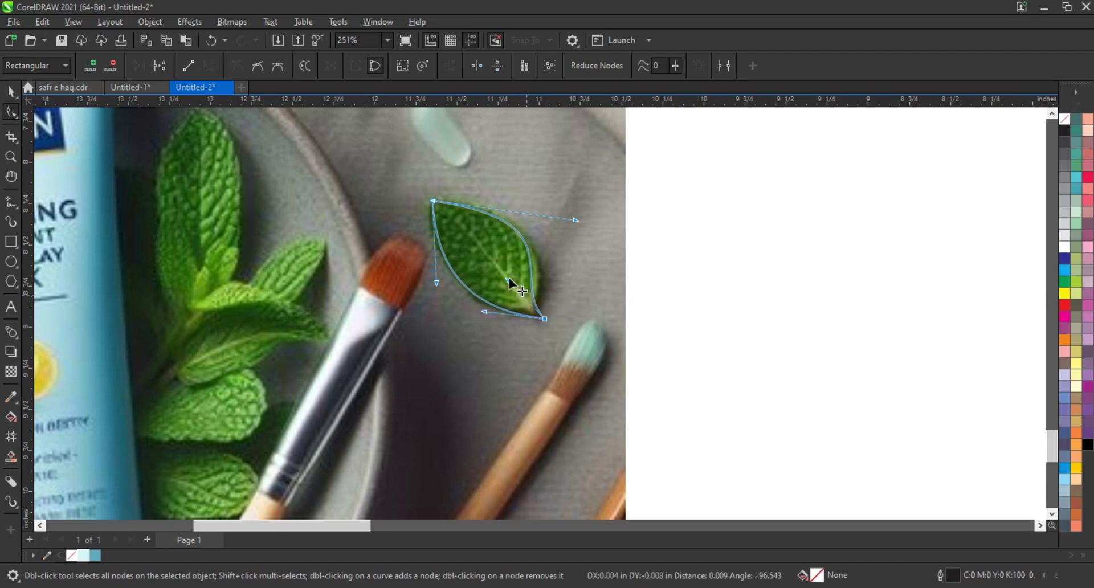
{"action": "left_click_drag", "start_coordinate": [509, 278], "coordinate": [519, 286]}
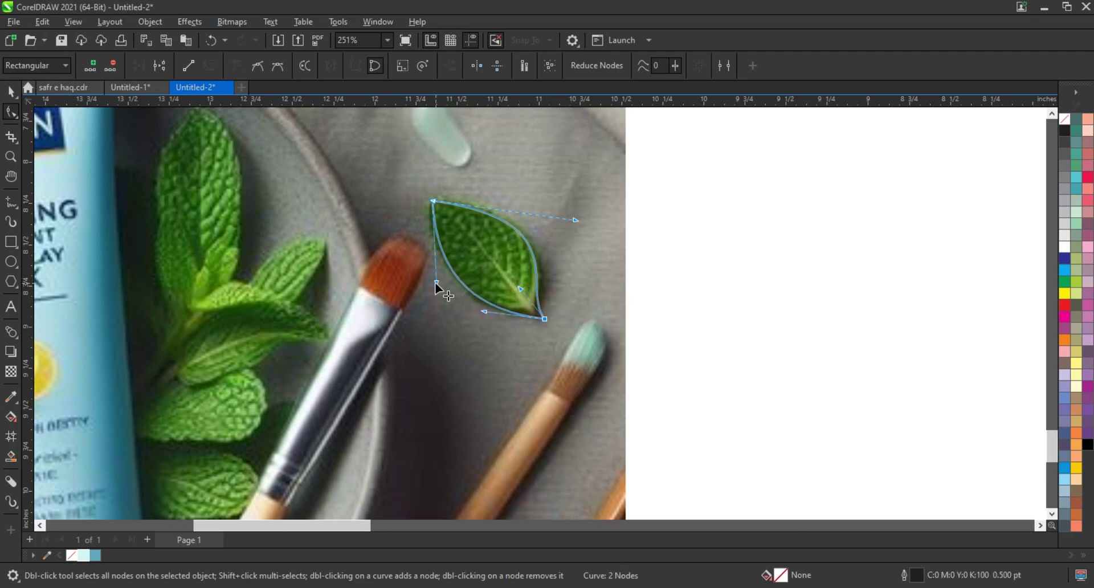
{"action": "left_click_drag", "start_coordinate": [436, 282], "coordinate": [429, 284]}
{"action": "left_click", "coordinate": [13, 95]}
{"action": "scroll", "coordinate": [693, 334], "scroll_direction": "down", "scroll_amount": 1}
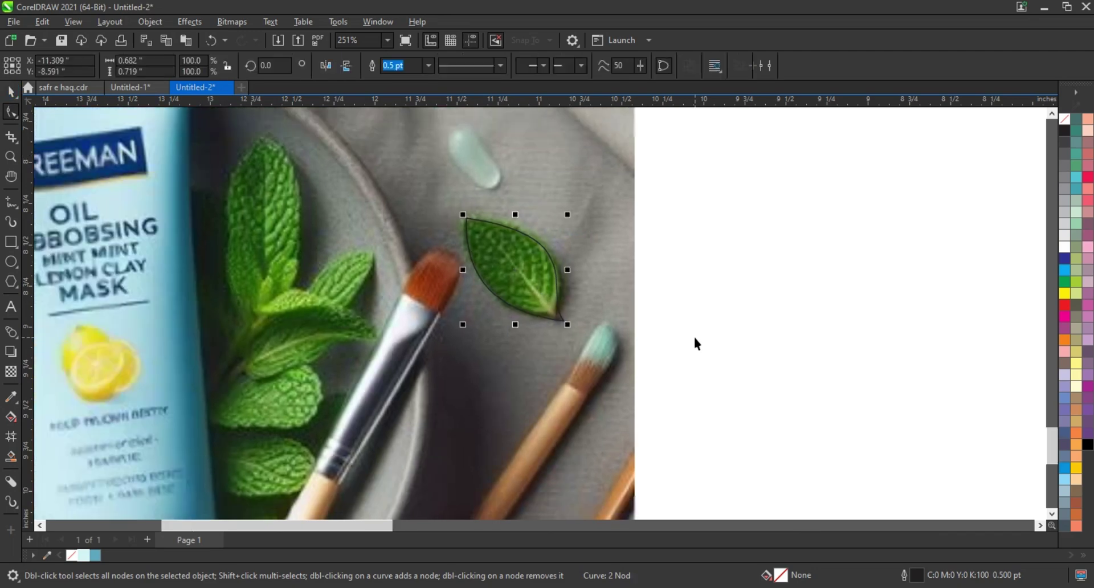
{"action": "scroll", "coordinate": [693, 334], "scroll_direction": "down", "scroll_amount": 2}
{"action": "scroll", "coordinate": [704, 333], "scroll_direction": "down", "scroll_amount": 2}
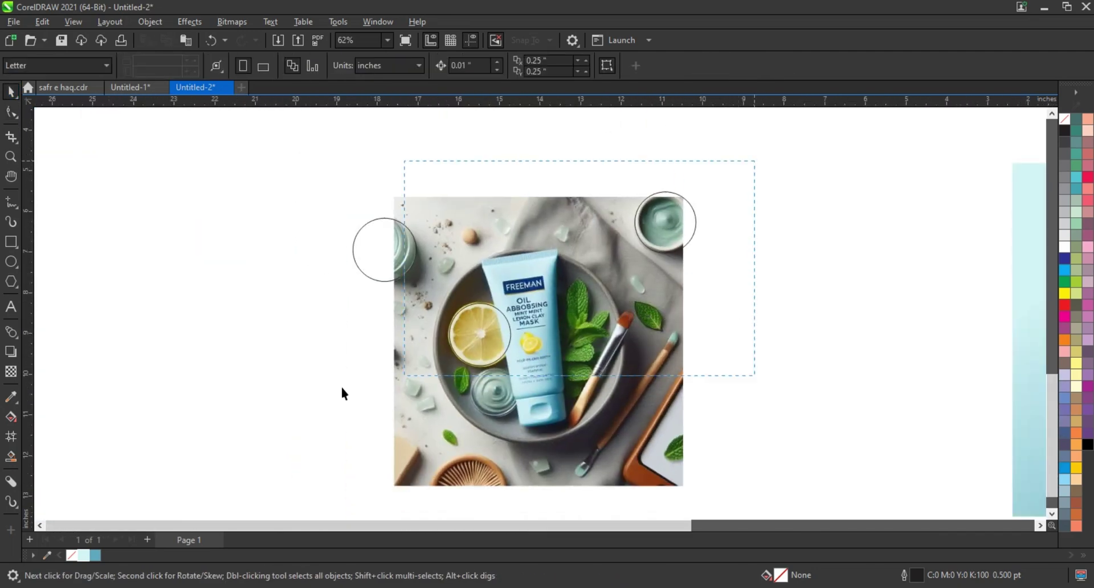
- Fill the three circles and leaf light grey and PowerClip the photo inside them
{"action": "left_click_drag", "start_coordinate": [342, 393], "coordinate": [342, 392]}
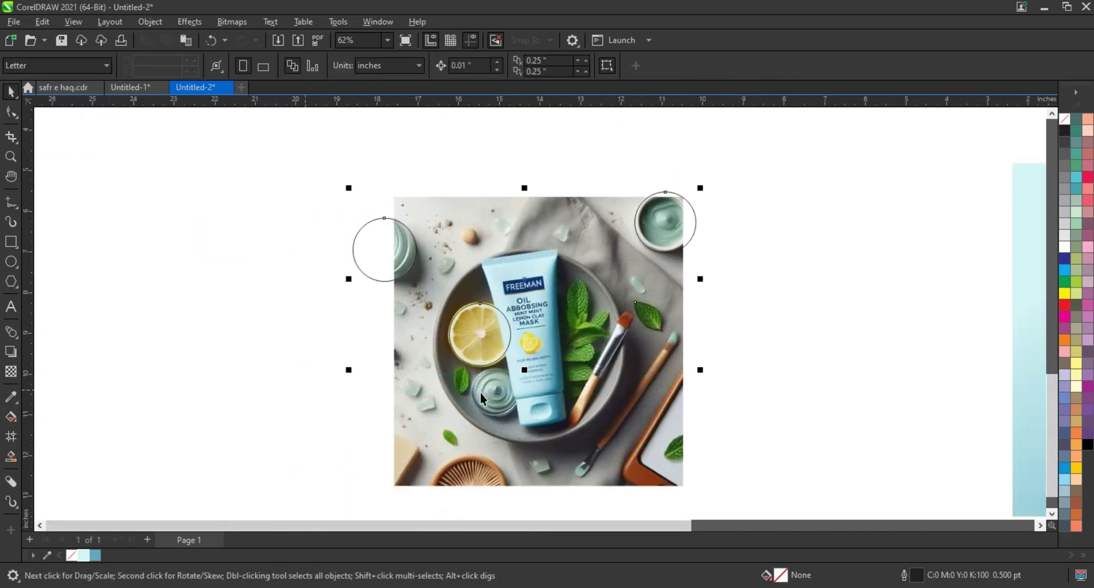
{"action": "left_click", "coordinate": [1064, 236]}
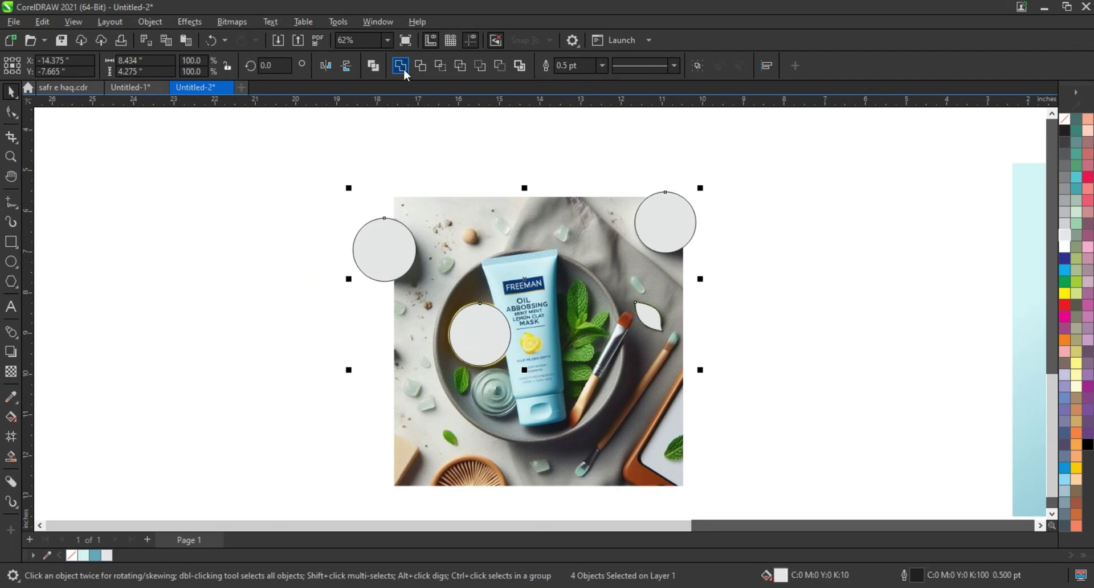
{"action": "left_click", "coordinate": [282, 206]}
{"action": "left_click", "coordinate": [452, 441]}
{"action": "right_click", "coordinate": [452, 438]}
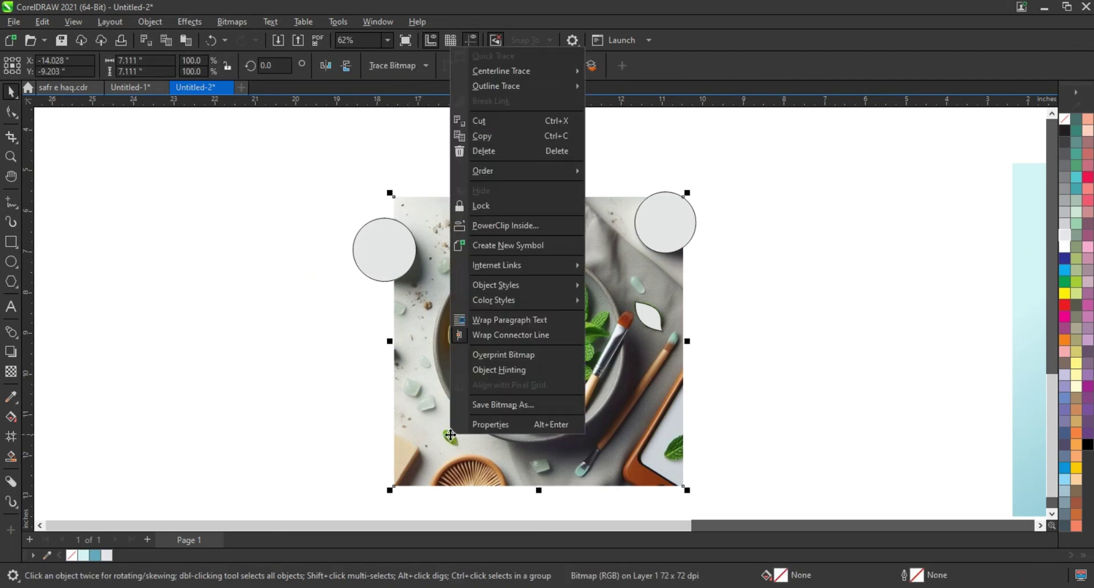
{"action": "left_click", "coordinate": [505, 226]}
{"action": "left_click", "coordinate": [656, 228]}
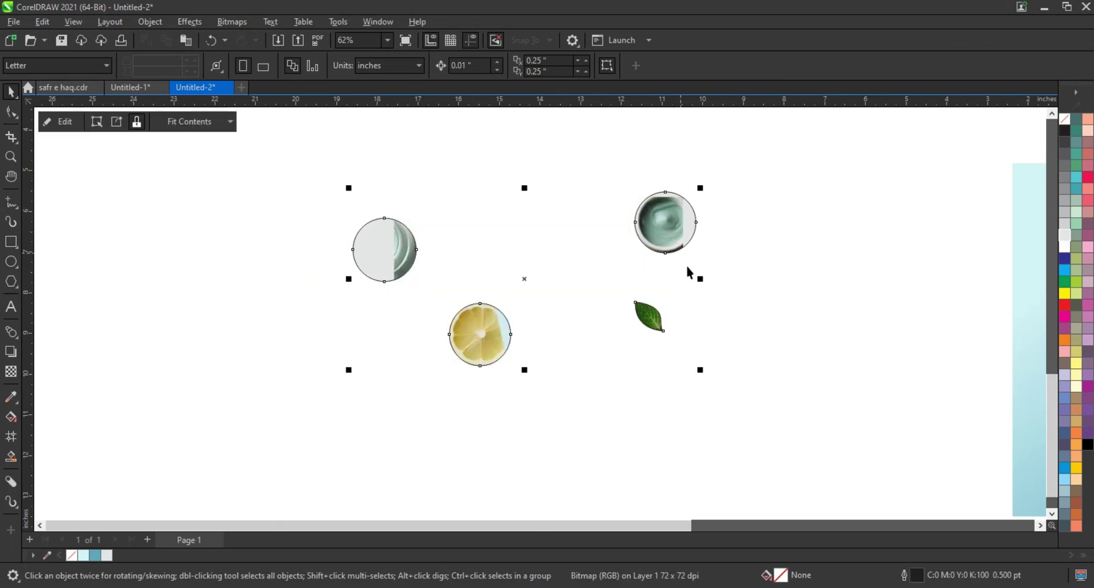
- Set the outline of the clipped shapes to None
{"action": "left_click", "coordinate": [716, 316]}
{"action": "left_click", "coordinate": [655, 323]}
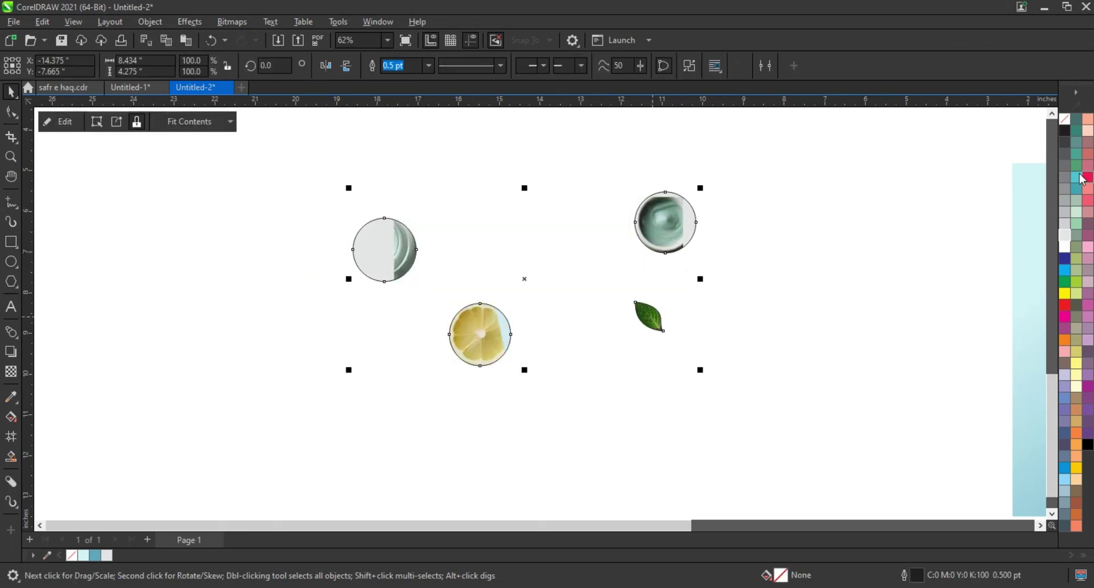
{"action": "right_click", "coordinate": [1063, 130]}
{"action": "key", "text": "Return"}
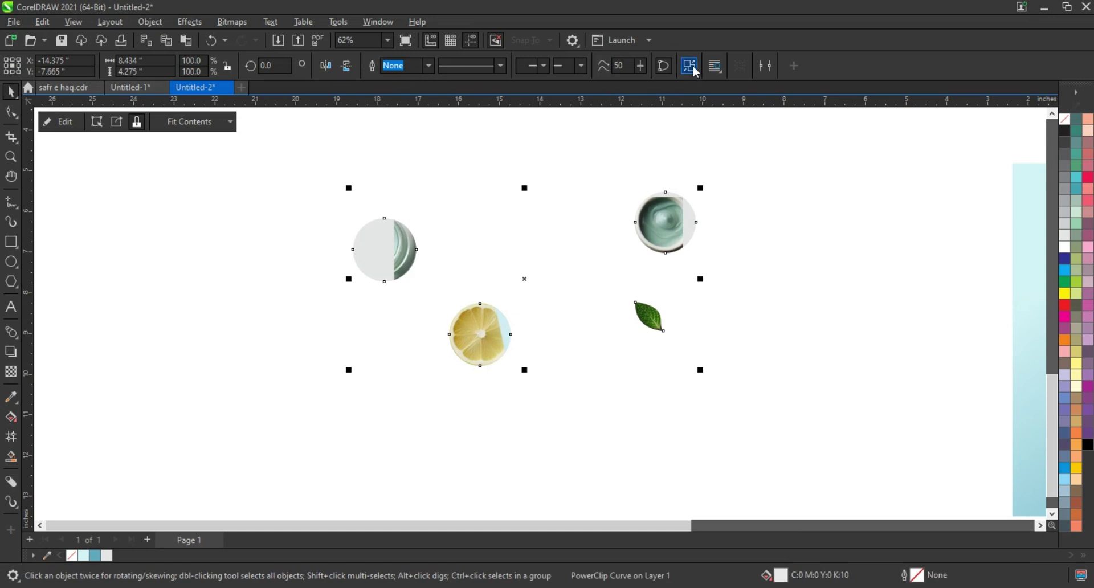
- Ungroup the clip into separate lemon, jar and bowl cut-outs
{"action": "left_click", "coordinate": [690, 66]}
{"action": "left_click", "coordinate": [488, 339]}
{"action": "left_click", "coordinate": [391, 252]}
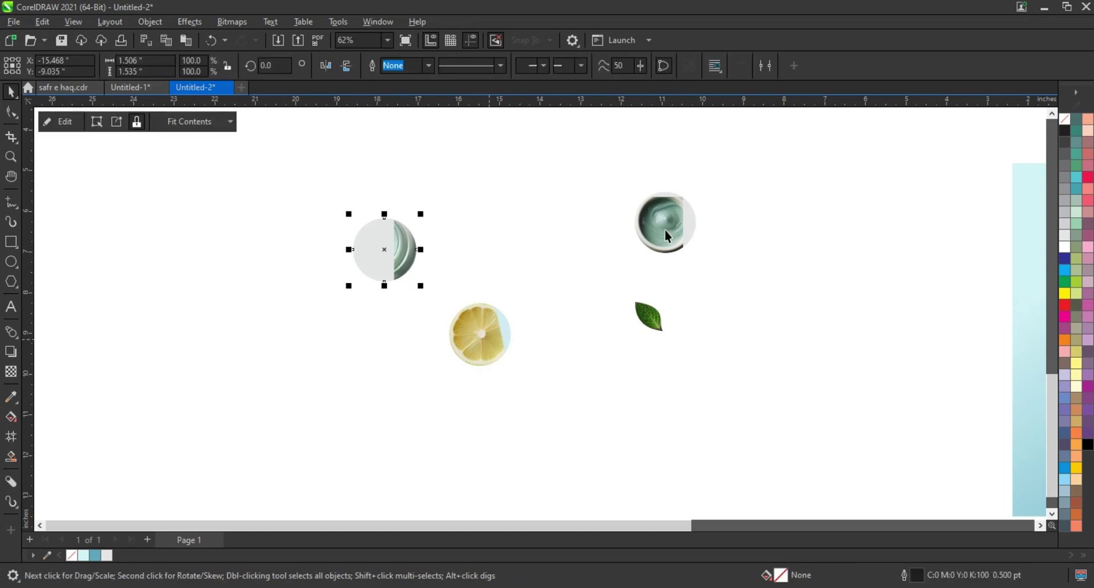
{"action": "left_click", "coordinate": [666, 234]}
{"action": "scroll", "coordinate": [469, 305], "scroll_direction": "down", "scroll_amount": 2}
{"action": "scroll", "coordinate": [464, 286], "scroll_direction": "down", "scroll_amount": 1}
- Move the bowl cut-out to the light-blue image's top-right corner
{"action": "left_click", "coordinate": [826, 367]}
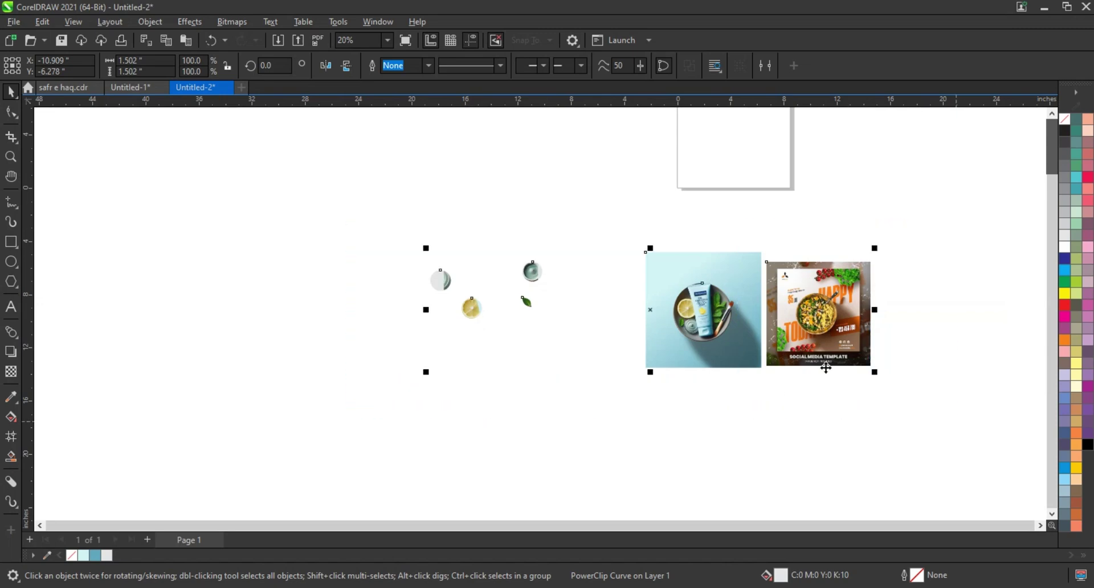
{"action": "scroll", "coordinate": [742, 306], "scroll_direction": "up", "scroll_amount": 2}
{"action": "mouse_move", "coordinate": [289, 231]}
{"action": "left_mouse_down"}
{"action": "mouse_move", "coordinate": [773, 220]}
{"action": "mouse_move", "coordinate": [777, 199]}
{"action": "left_mouse_up"}
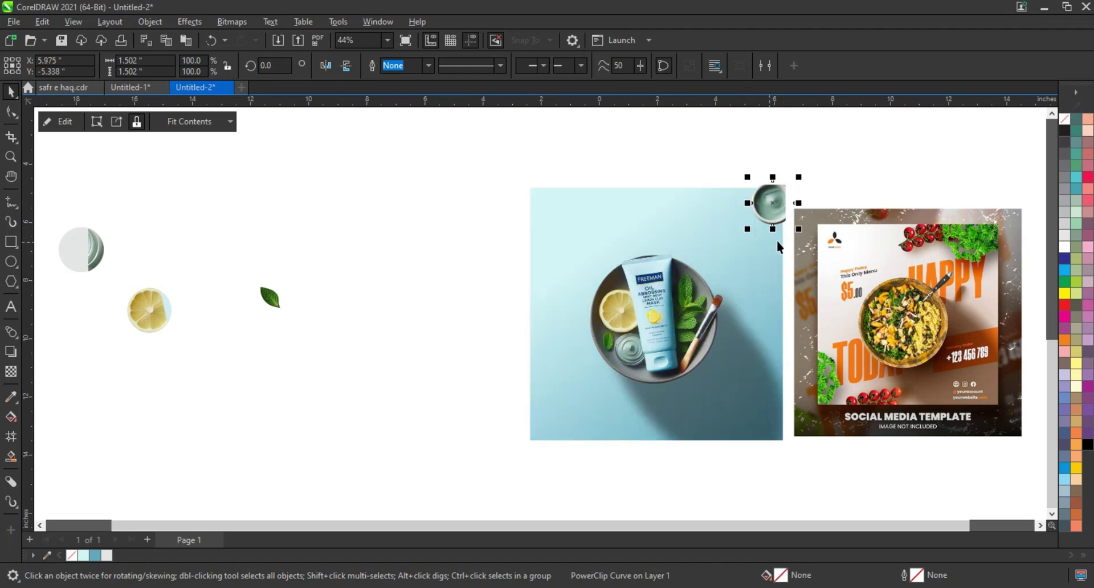
{"action": "left_click", "coordinate": [471, 159]}
- Place the jar cut-out on the image's upper-left edge and the lemon beside the right edge
{"action": "left_click_drag", "start_coordinate": [103, 256], "coordinate": [562, 250]}
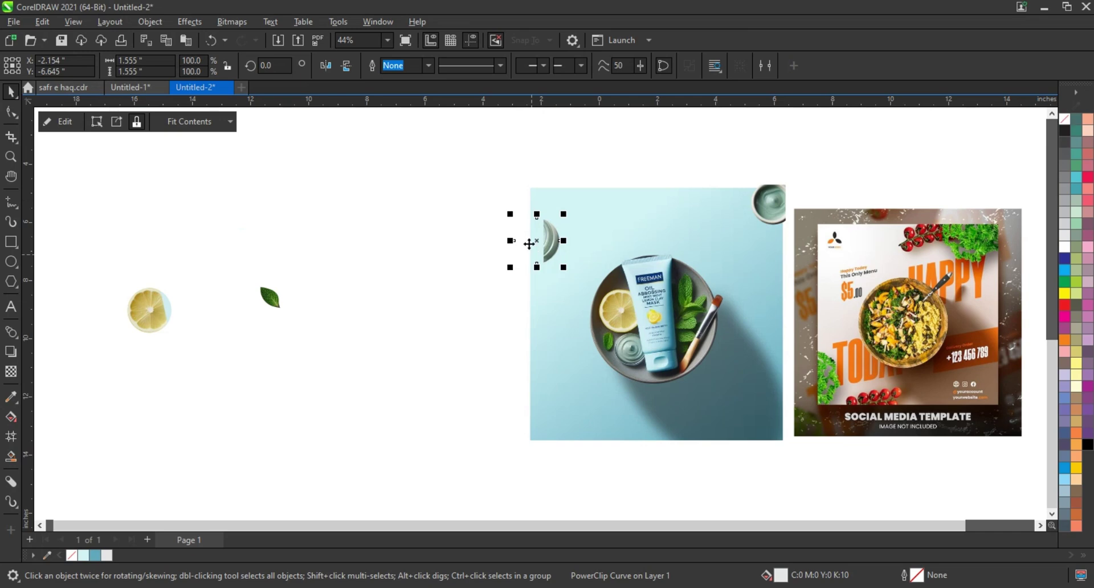
{"action": "left_click_drag", "start_coordinate": [530, 244], "coordinate": [516, 244]}
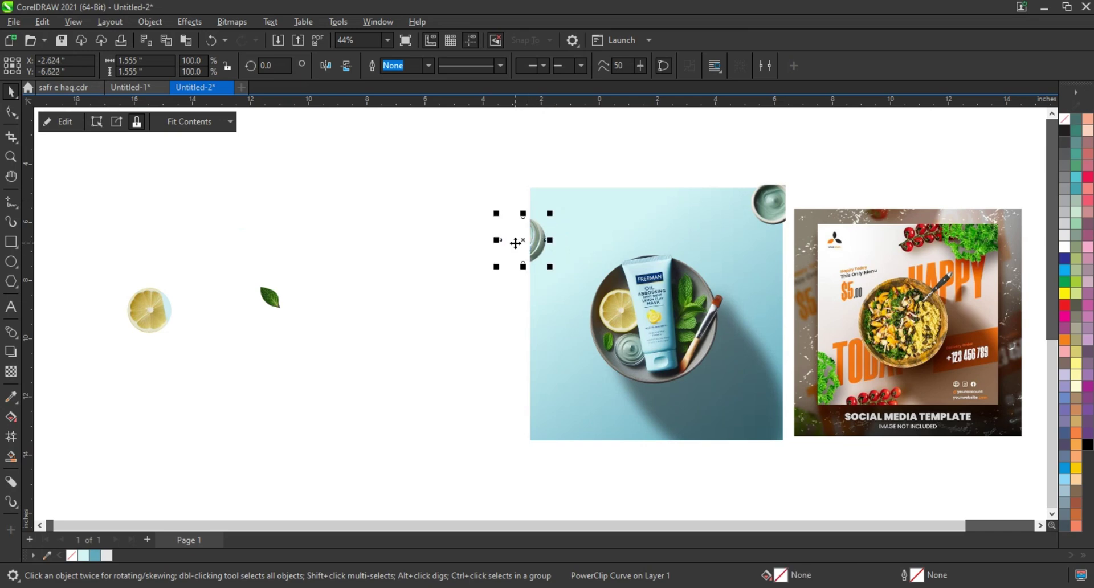
{"action": "left_click_drag", "start_coordinate": [520, 231], "coordinate": [515, 224]}
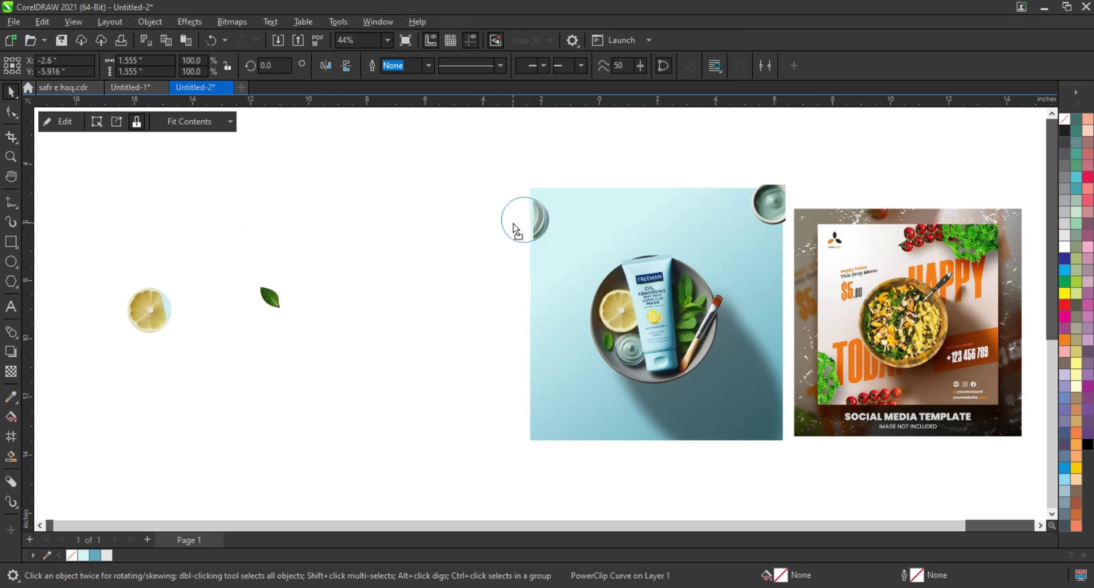
{"action": "left_click", "coordinate": [485, 269]}
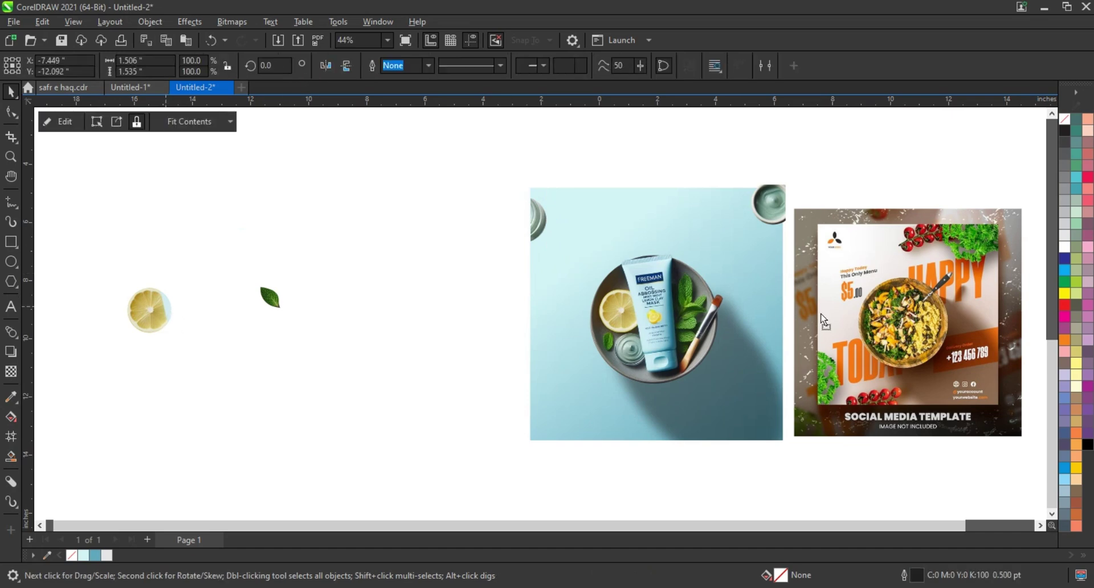
{"action": "left_click_drag", "start_coordinate": [165, 308], "coordinate": [790, 260]}
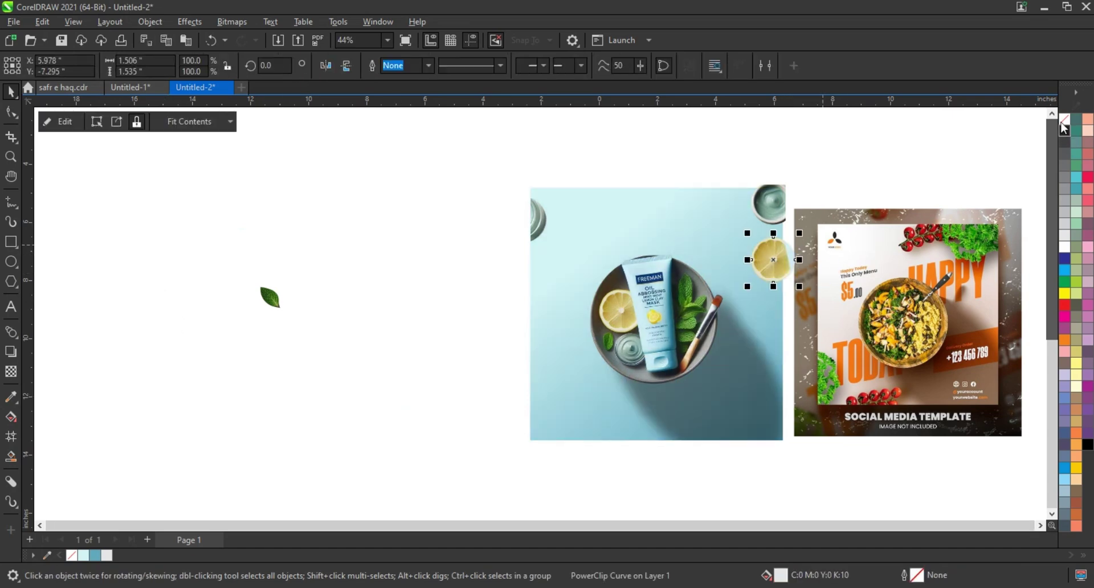
- Remove the lemon's grey fill, move it to the top edge and rotate it about 33°
{"action": "left_click", "coordinate": [1064, 119]}
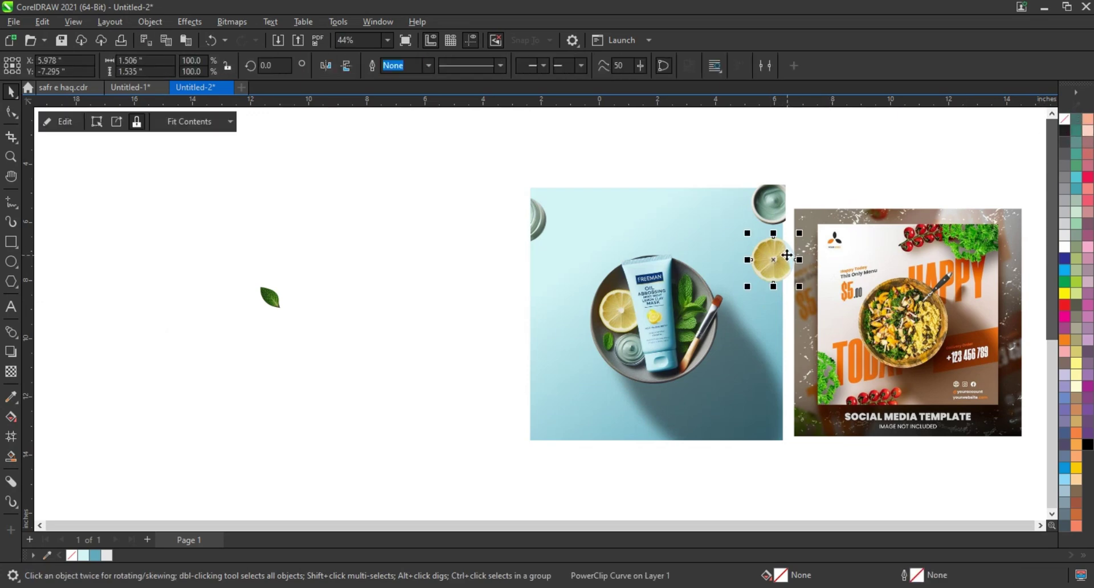
{"action": "mouse_move", "coordinate": [785, 261]}
{"action": "left_mouse_down"}
{"action": "mouse_move", "coordinate": [791, 252]}
{"action": "mouse_move", "coordinate": [714, 189]}
{"action": "left_mouse_up"}
{"action": "left_click", "coordinate": [741, 211]}
{"action": "mouse_move", "coordinate": [768, 244]}
{"action": "left_mouse_down"}
{"action": "mouse_move", "coordinate": [785, 225]}
{"action": "mouse_move", "coordinate": [741, 213]}
{"action": "left_mouse_up"}
{"action": "left_click", "coordinate": [740, 215]}
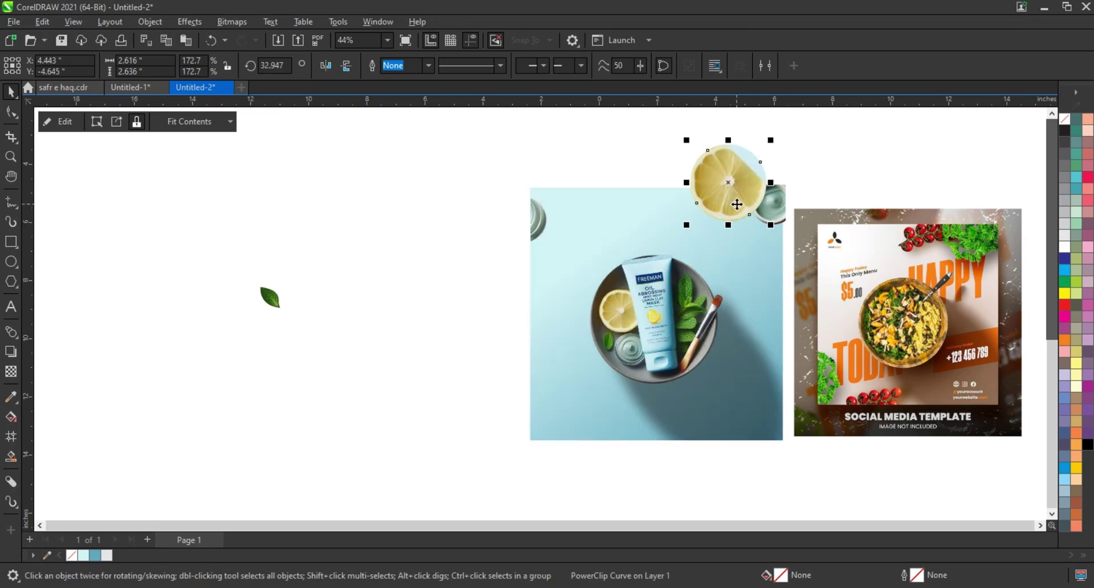
- Place a horizontally and vertically mirrored lemon copy at the photo's lower-left corner
{"action": "left_click", "coordinate": [786, 218]}
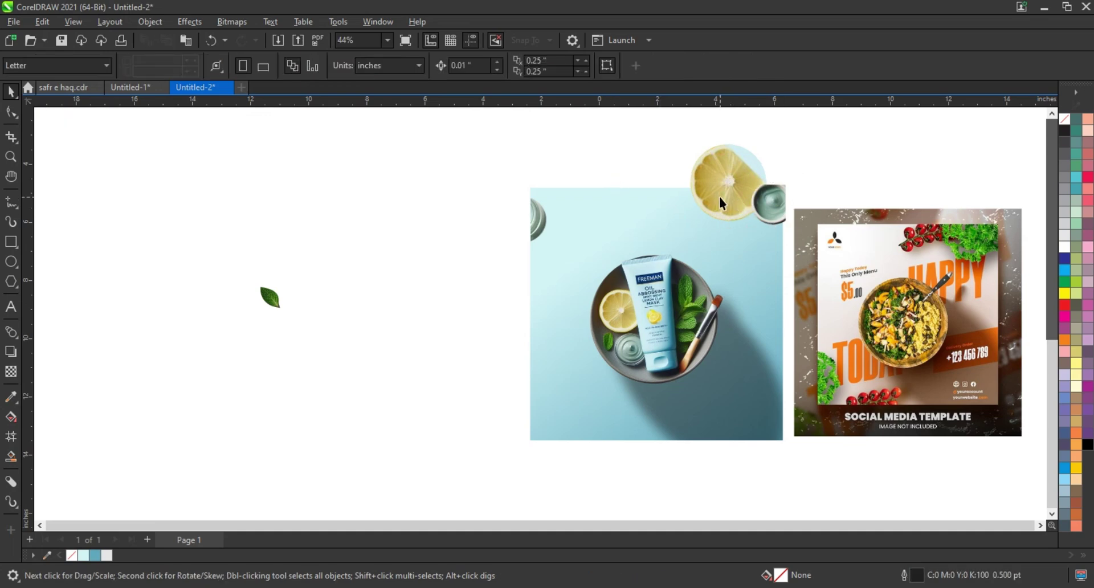
{"action": "left_click_drag", "start_coordinate": [720, 197], "coordinate": [528, 388]}
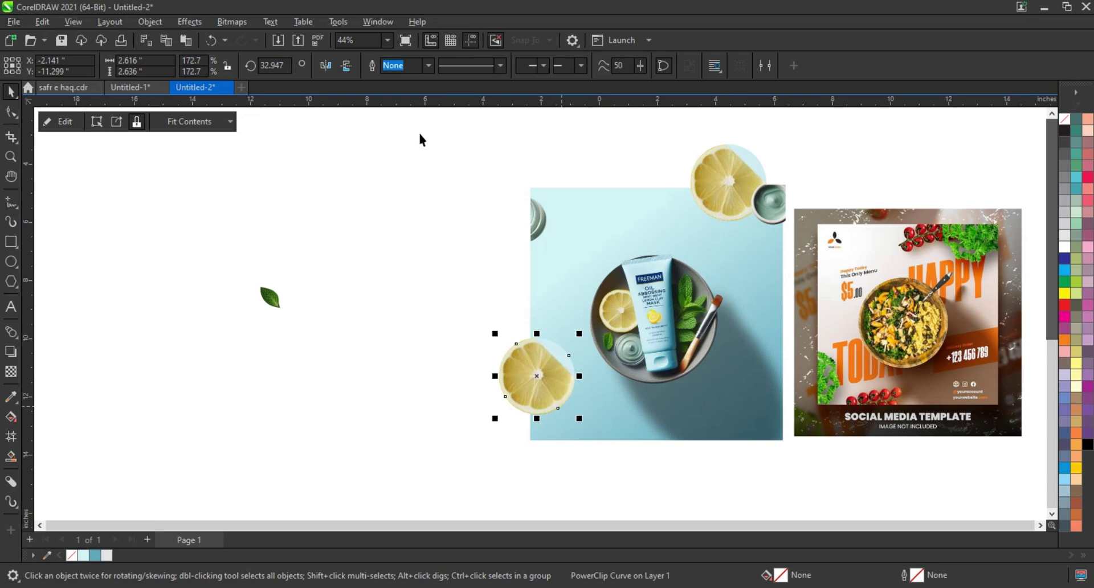
{"action": "left_click", "coordinate": [349, 70]}
{"action": "left_click", "coordinate": [347, 65]}
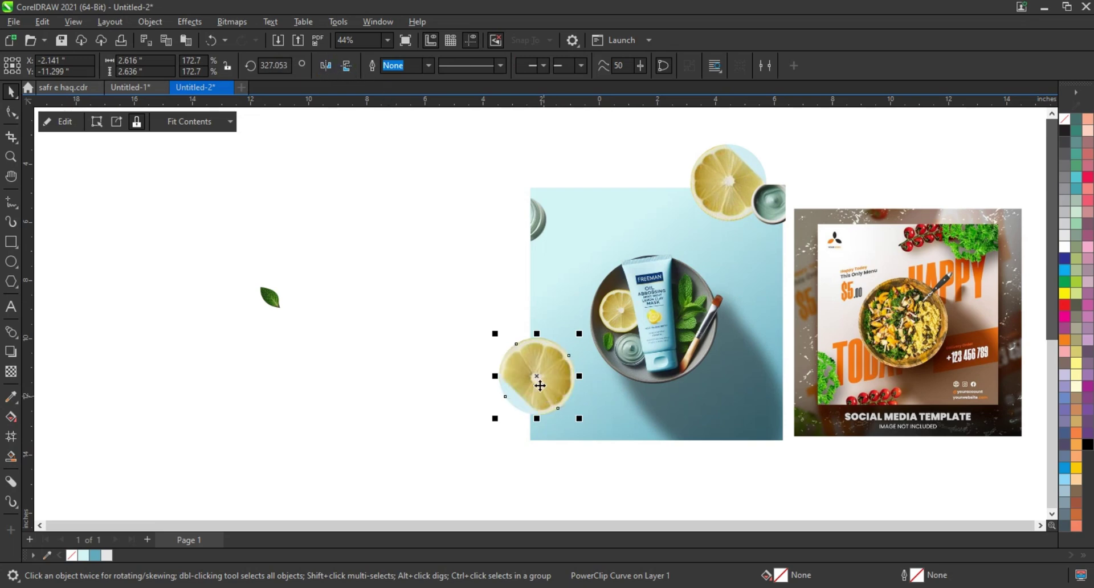
{"action": "left_click_drag", "start_coordinate": [541, 380], "coordinate": [548, 425]}
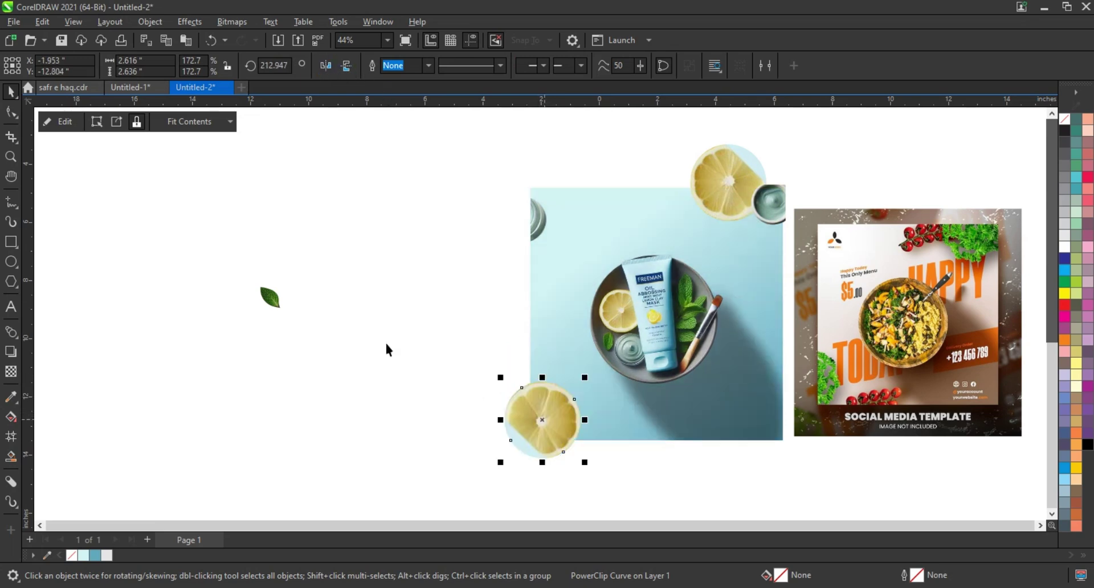
{"action": "left_click", "coordinate": [382, 339]}
{"action": "left_click", "coordinate": [272, 297]}
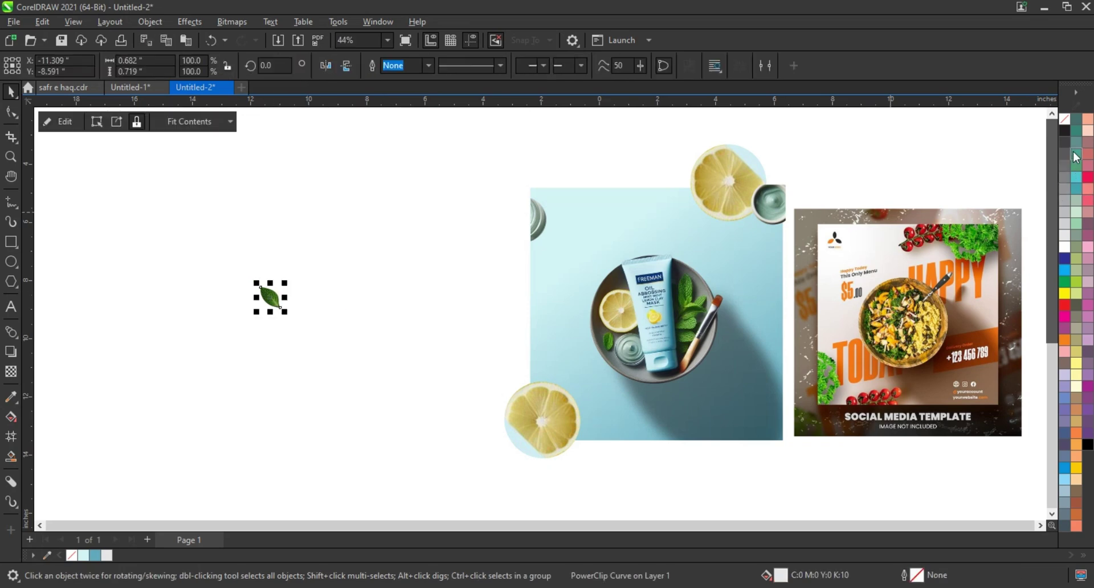
- Move the leaf onto the photo and add a flipped leaf copy at the lower left
{"action": "right_click", "coordinate": [1066, 127]}
{"action": "left_click", "coordinate": [1053, 131]}
{"action": "mouse_move", "coordinate": [281, 305]}
{"action": "left_mouse_down"}
{"action": "mouse_move", "coordinate": [565, 205]}
{"action": "mouse_move", "coordinate": [551, 369]}
{"action": "left_mouse_up"}
{"action": "mouse_move", "coordinate": [789, 304]}
{"action": "left_mouse_down"}
{"action": "mouse_move", "coordinate": [765, 269]}
{"action": "mouse_move", "coordinate": [715, 235]}
{"action": "mouse_move", "coordinate": [776, 240]}
{"action": "mouse_move", "coordinate": [774, 257]}
{"action": "mouse_move", "coordinate": [619, 418]}
{"action": "left_mouse_up"}
{"action": "left_click", "coordinate": [325, 66]}
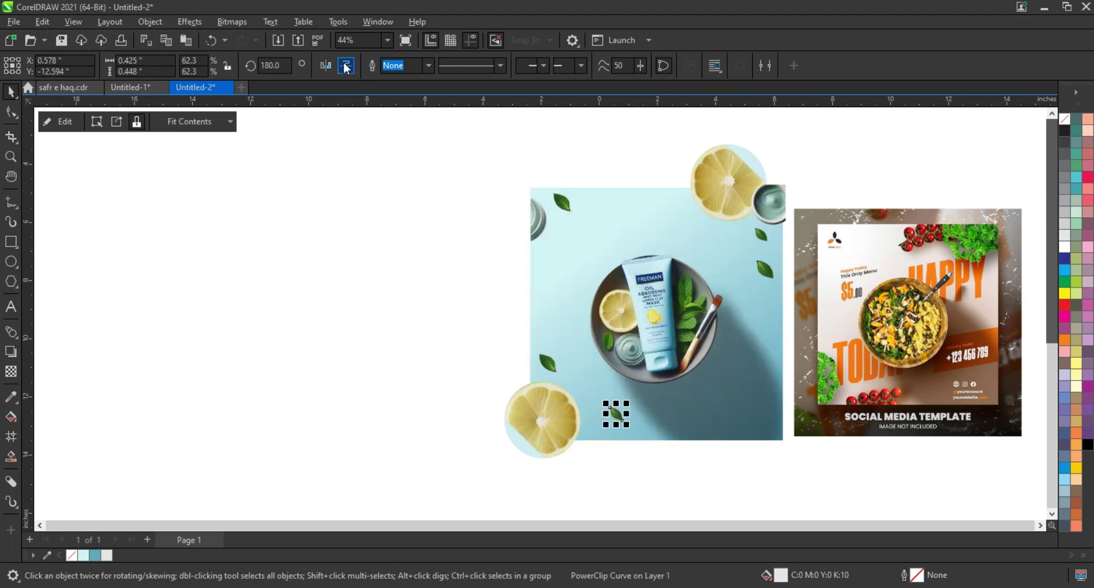
{"action": "left_click", "coordinate": [428, 338]}
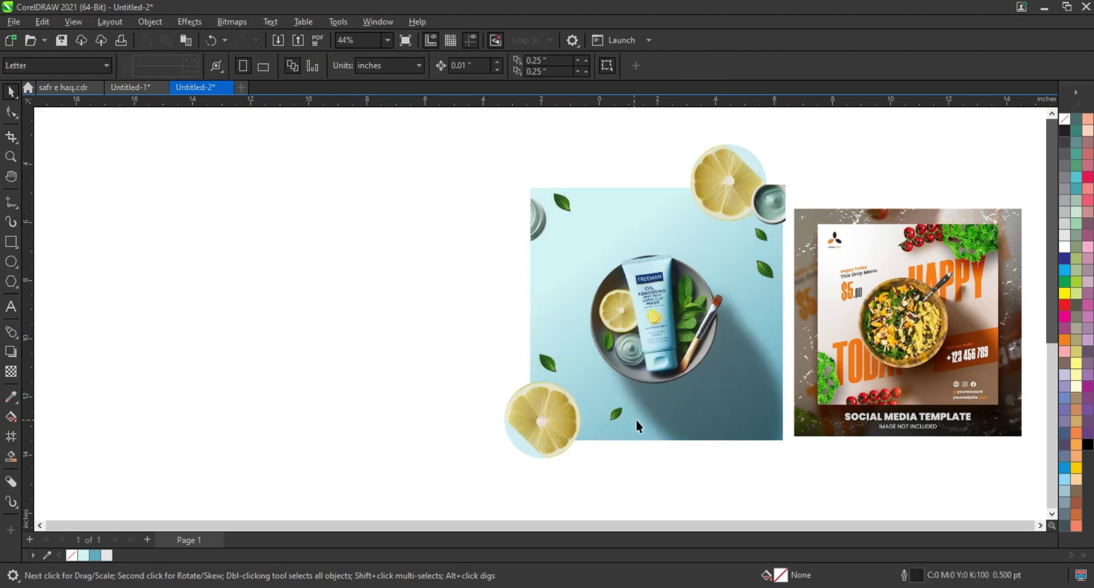
{"action": "left_click", "coordinate": [614, 415]}
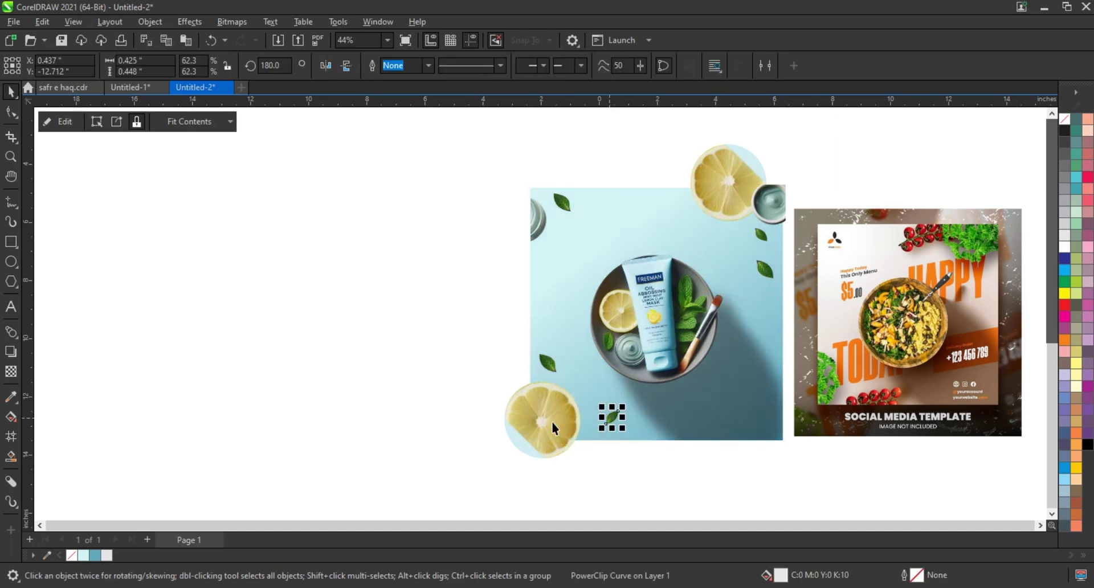
- PowerClip the leaves, jar and lemons inside the photo frame and zoom to both images
{"action": "left_click_drag", "start_coordinate": [431, 163], "coordinate": [581, 377]}
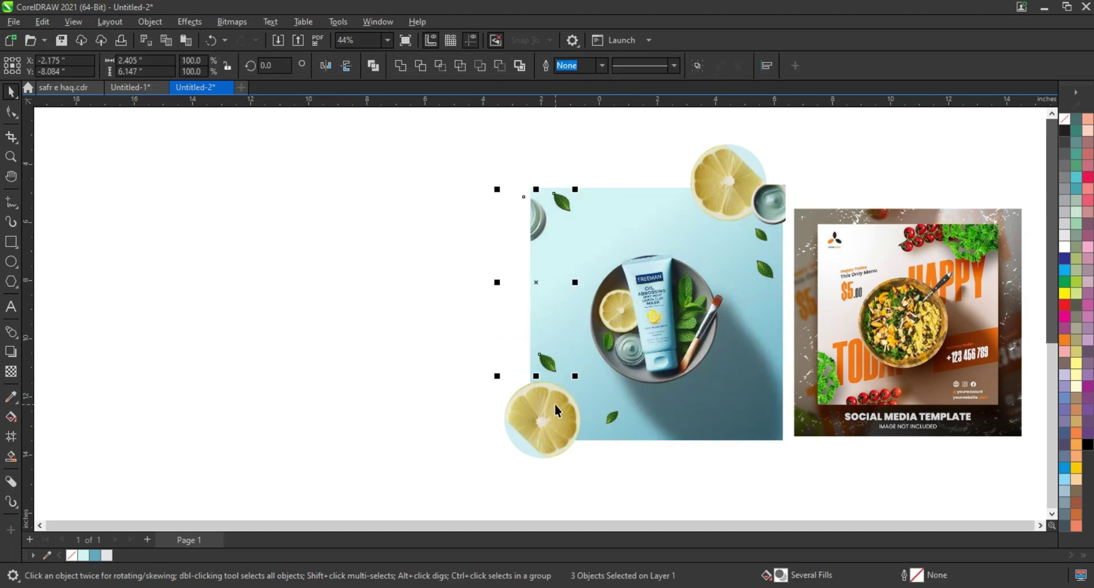
{"action": "left_click", "coordinate": [610, 423], "text": "shift"}
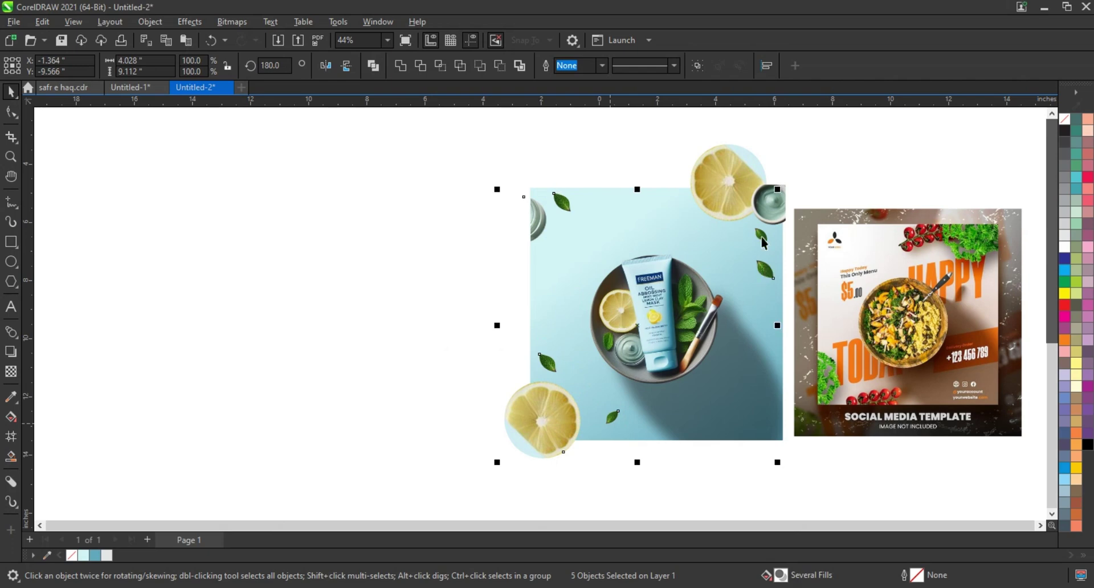
{"action": "left_click_drag", "start_coordinate": [778, 210], "coordinate": [656, 206]}
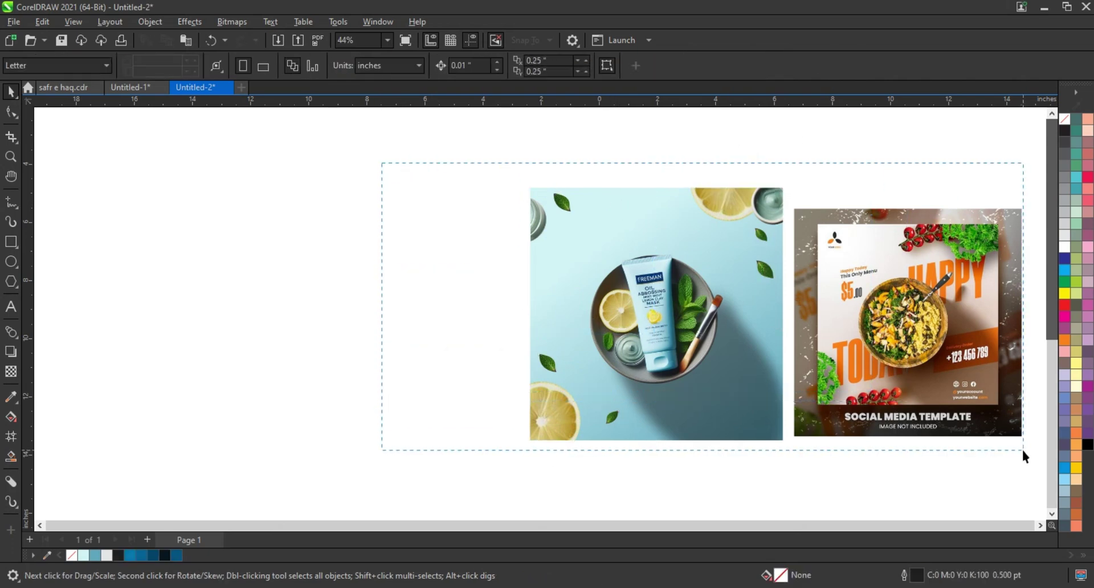
{"action": "left_click_drag", "start_coordinate": [381, 165], "coordinate": [1021, 446]}
{"action": "key", "text": "shift+F2"}
- Add a CLAY MASK text left of the photo in Helvetica Compressed
{"action": "left_click", "coordinate": [966, 340]}
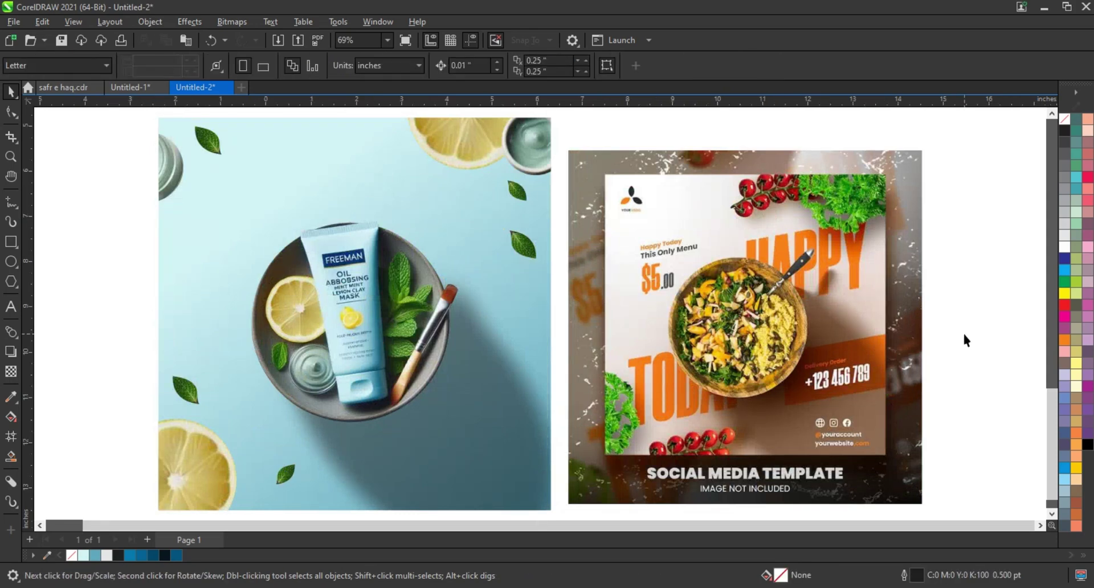
{"action": "left_click", "coordinate": [10, 307]}
{"action": "left_click", "coordinate": [97, 317]}
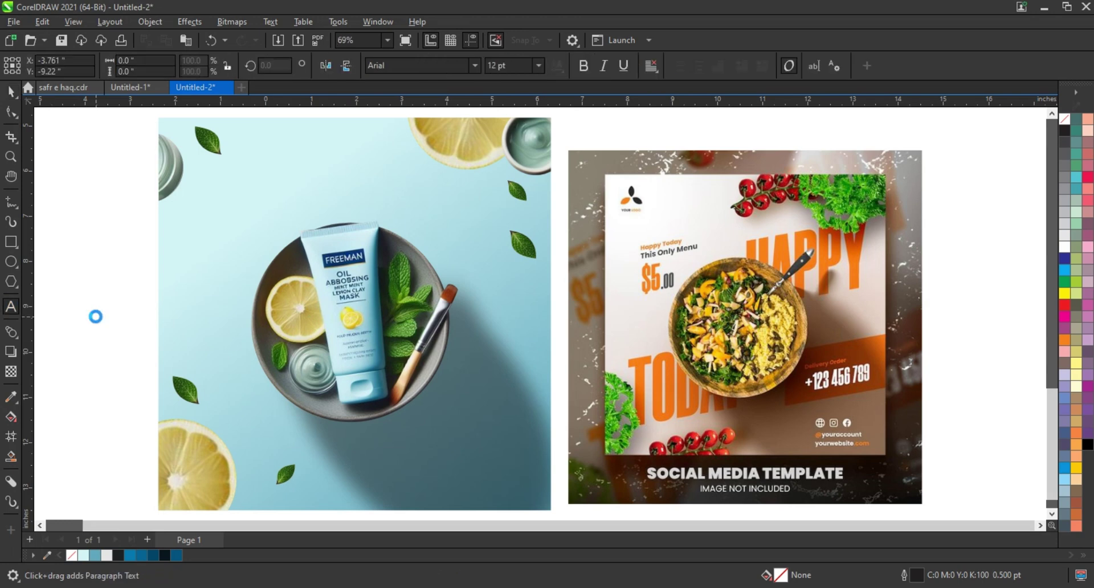
{"action": "type", "text": "MASK"}
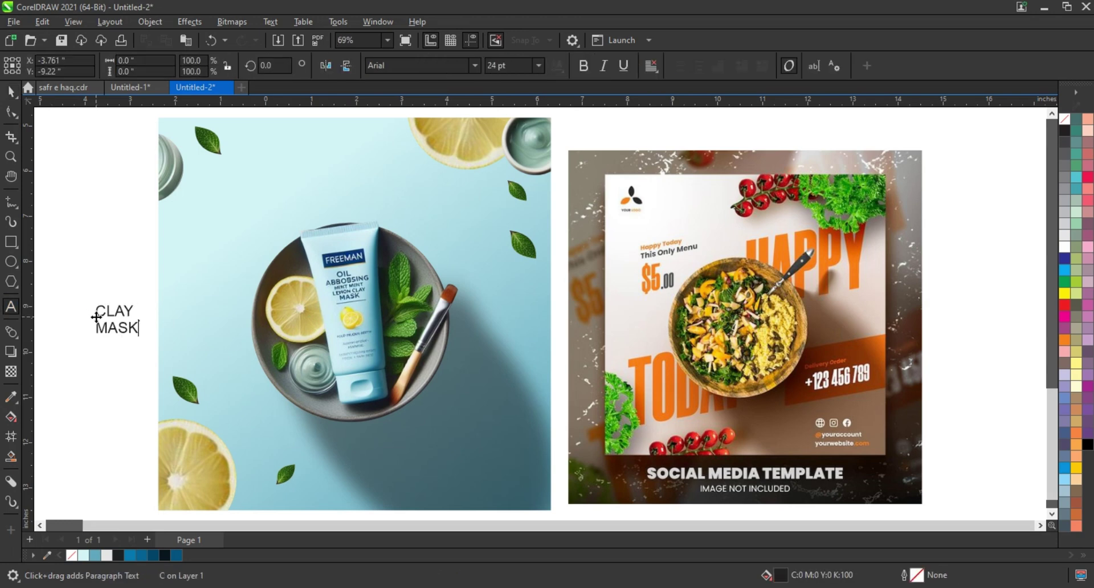
{"action": "left_click", "coordinate": [10, 92]}
{"action": "left_click", "coordinate": [479, 71]}
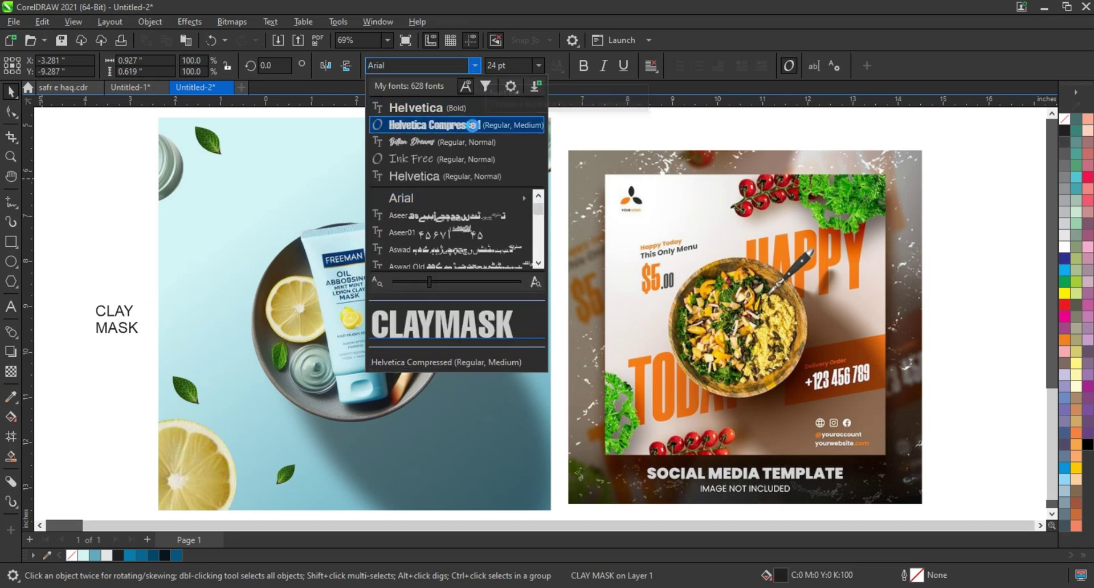
{"action": "left_click", "coordinate": [473, 125]}
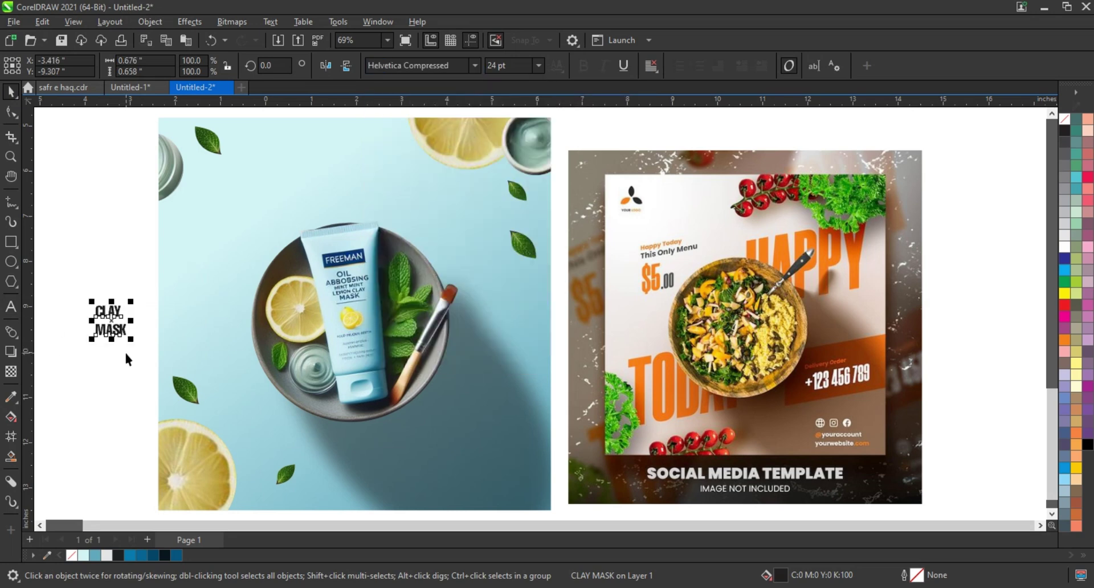
- Break CLAY MASK apart and nudge MASK up closer to CLAY
{"action": "left_click", "coordinate": [102, 337], "text": "shift"}
{"action": "left_click", "coordinate": [111, 331]}
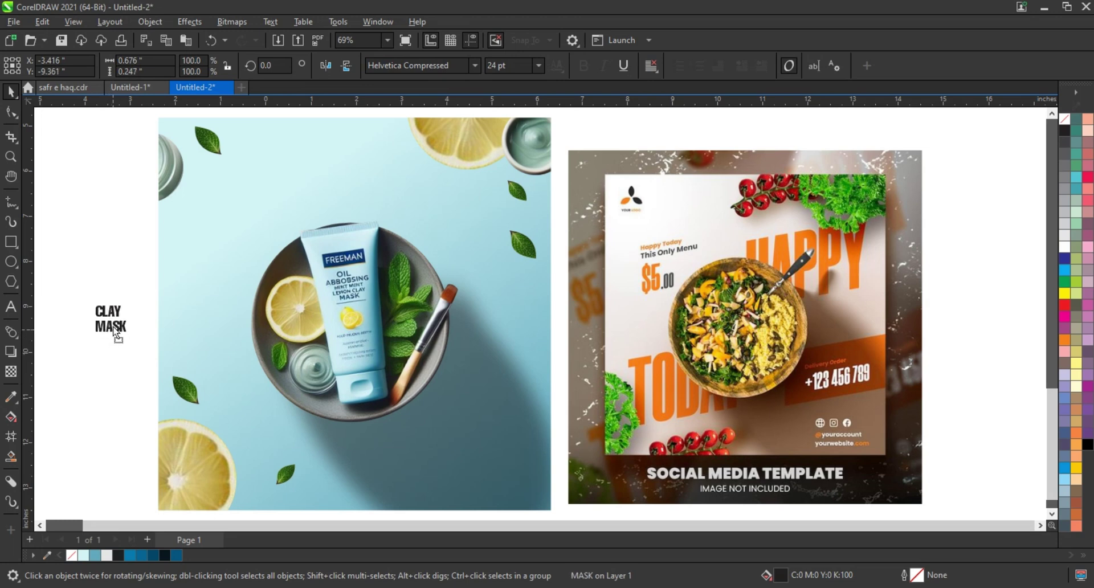
{"action": "key", "text": "Up"}
{"action": "key", "text": "Up"}
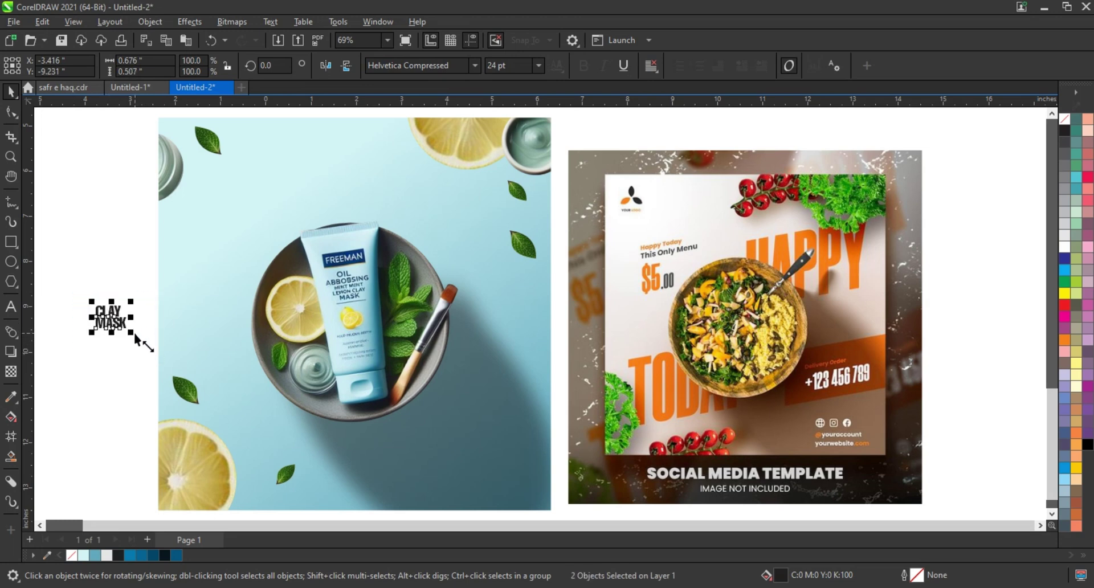
- Enlarge the headline about sevenfold, colour it dark blue and move it over the photo
{"action": "left_click_drag", "start_coordinate": [135, 333], "coordinate": [298, 454]}
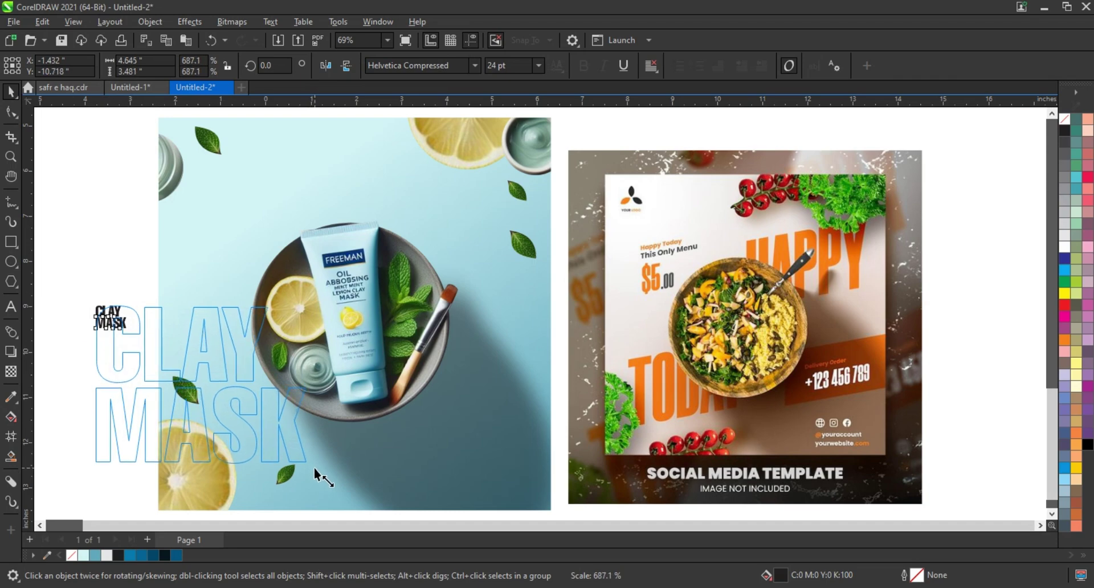
{"action": "left_click_drag", "start_coordinate": [312, 466], "coordinate": [314, 468]}
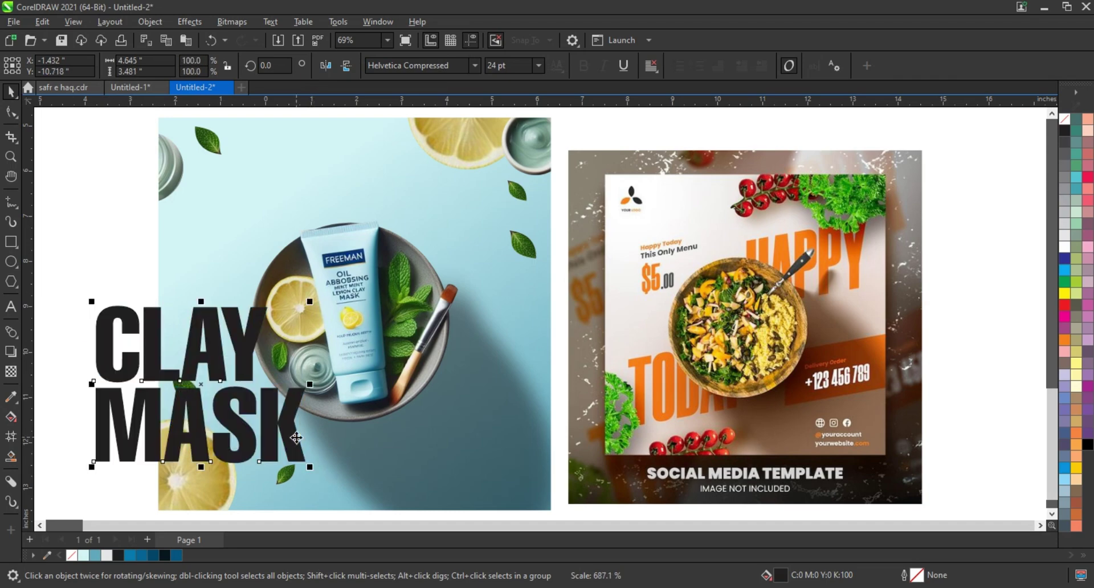
{"action": "left_click", "coordinate": [176, 555]}
{"action": "left_click_drag", "start_coordinate": [264, 423], "coordinate": [428, 359]}
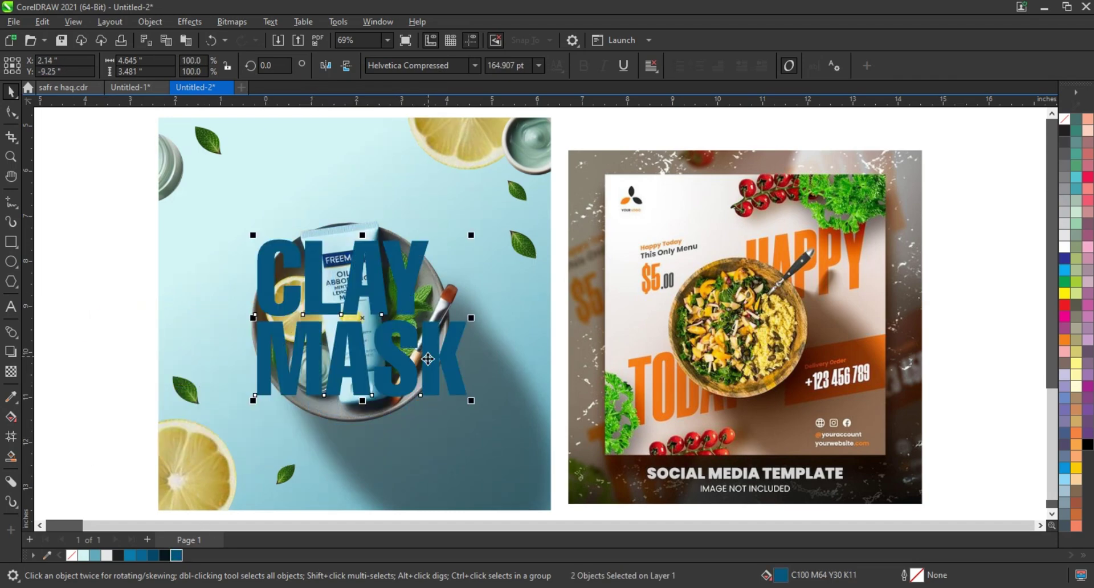
- Tilt the headline about 20° and position CLAY and MASK across the photo
{"action": "left_click", "coordinate": [430, 355]}
{"action": "left_click_drag", "start_coordinate": [470, 318], "coordinate": [463, 240]}
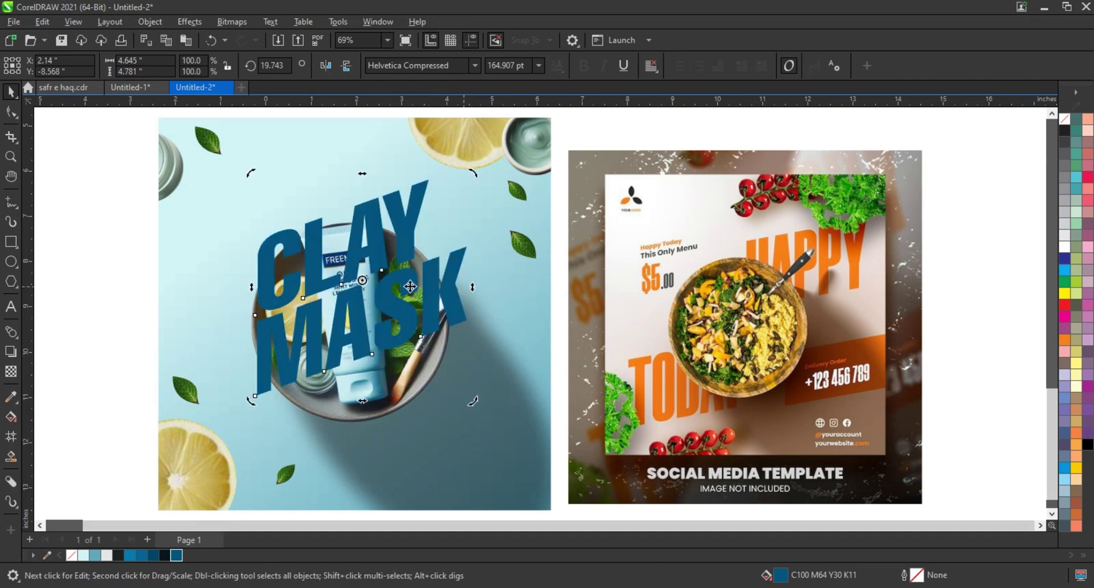
{"action": "left_click_drag", "start_coordinate": [409, 282], "coordinate": [366, 357]}
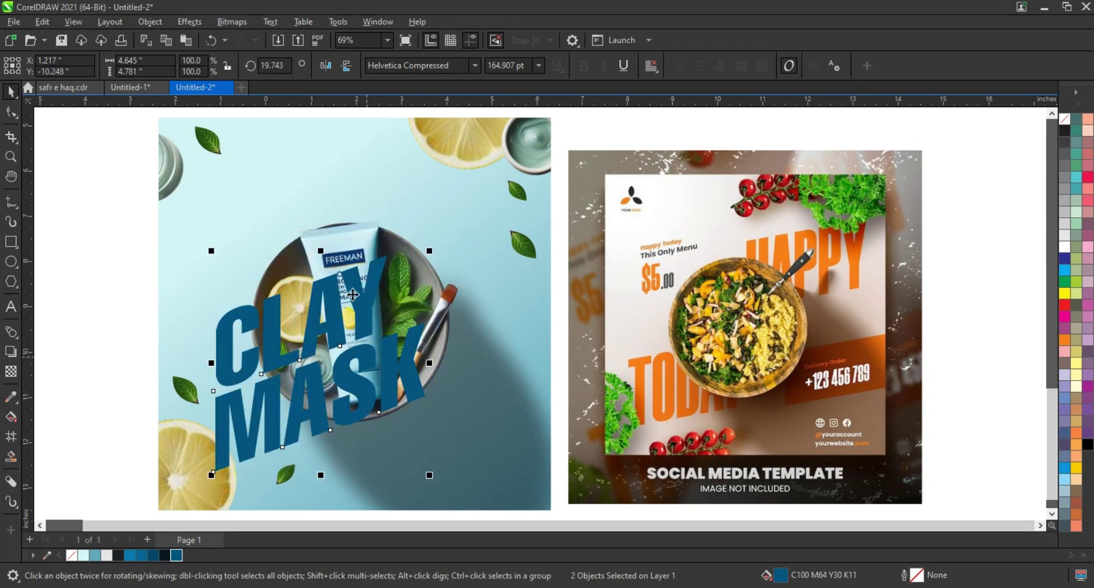
{"action": "left_click_drag", "start_coordinate": [354, 300], "coordinate": [497, 222]}
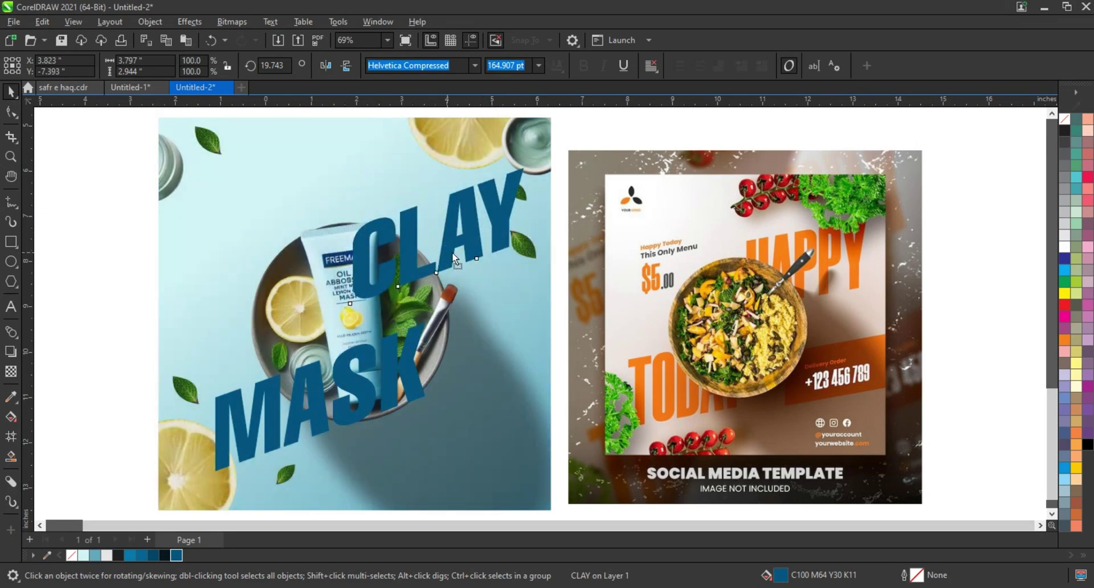
{"action": "left_click_drag", "start_coordinate": [382, 379], "coordinate": [386, 371]}
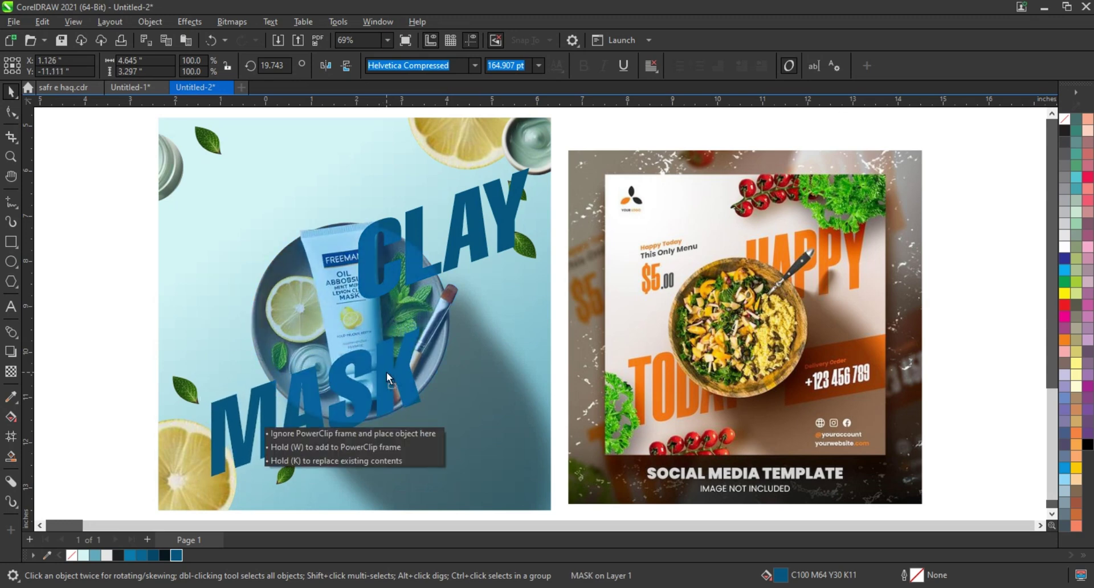
- Try black on both words, then undo to keep the headline dark blue
{"action": "left_click", "coordinate": [424, 285]}
{"action": "left_click", "coordinate": [344, 379], "text": "shift"}
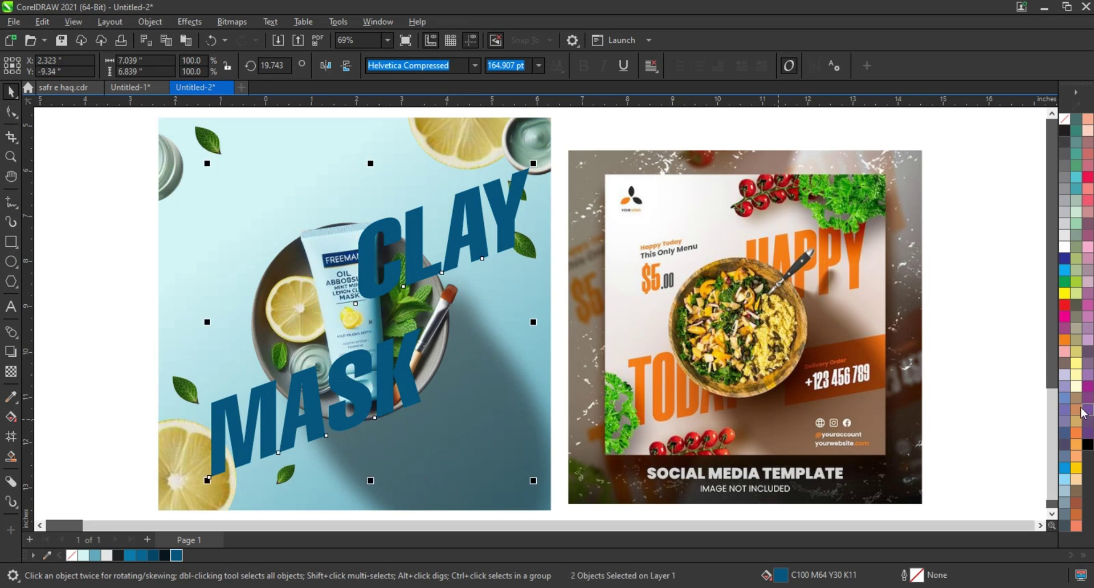
{"action": "left_click", "coordinate": [1088, 444]}
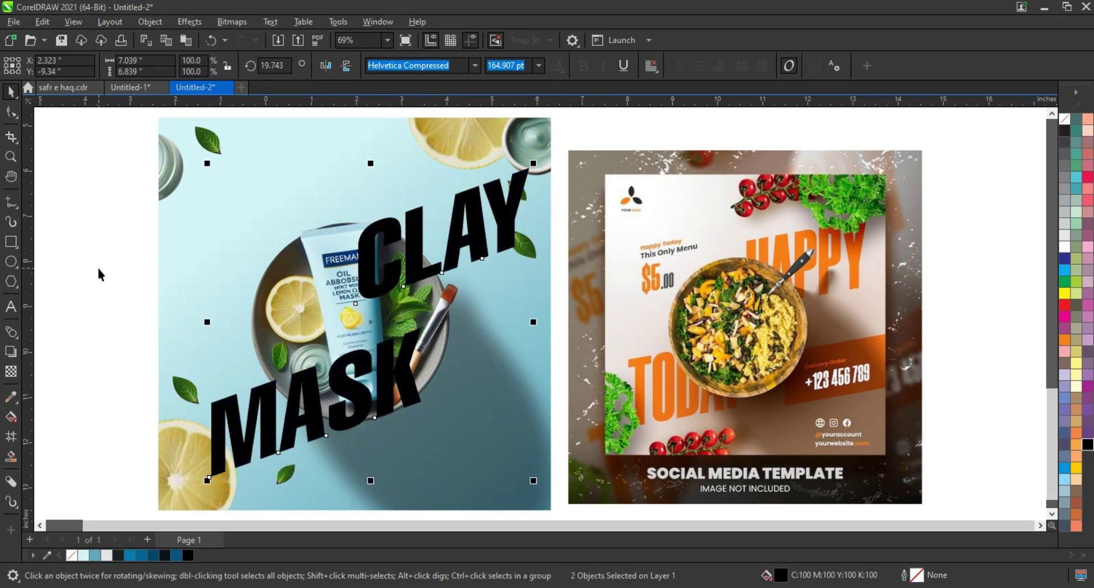
{"action": "key", "text": "ctrl+z"}
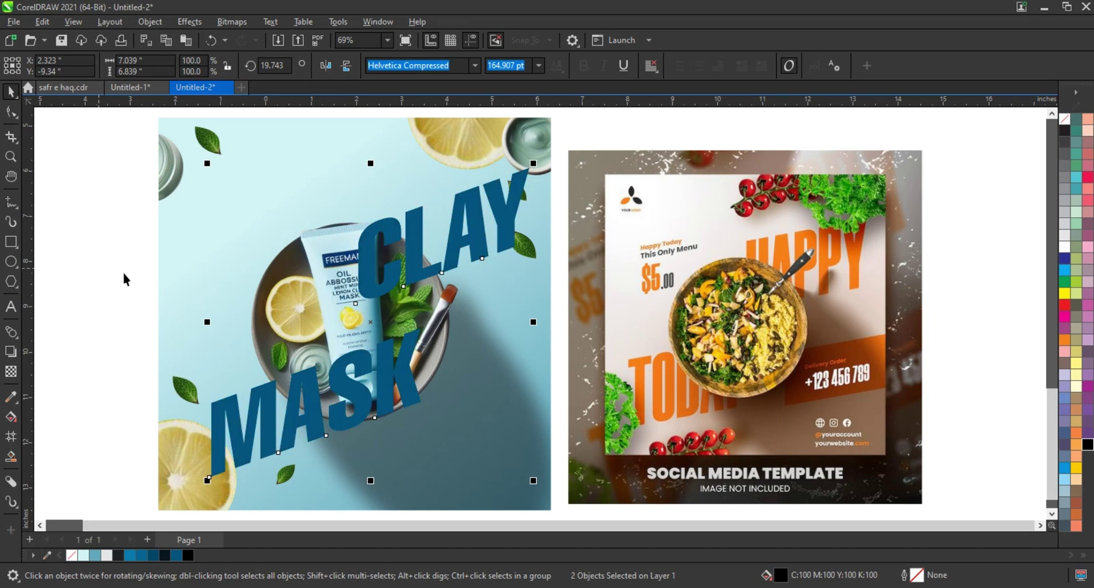
{"action": "left_click", "coordinate": [119, 285]}
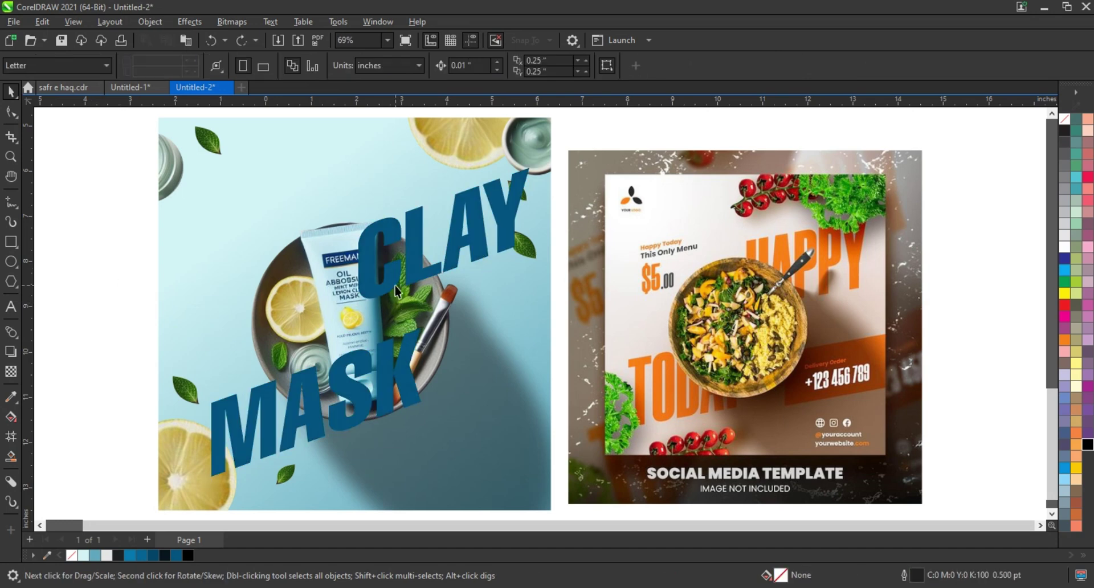
- Send CLAY and MASK back behind the product photo with Ctrl+PageDown
{"action": "left_click", "coordinate": [388, 286]}
{"action": "key", "text": "ctrl+Page_Down"}
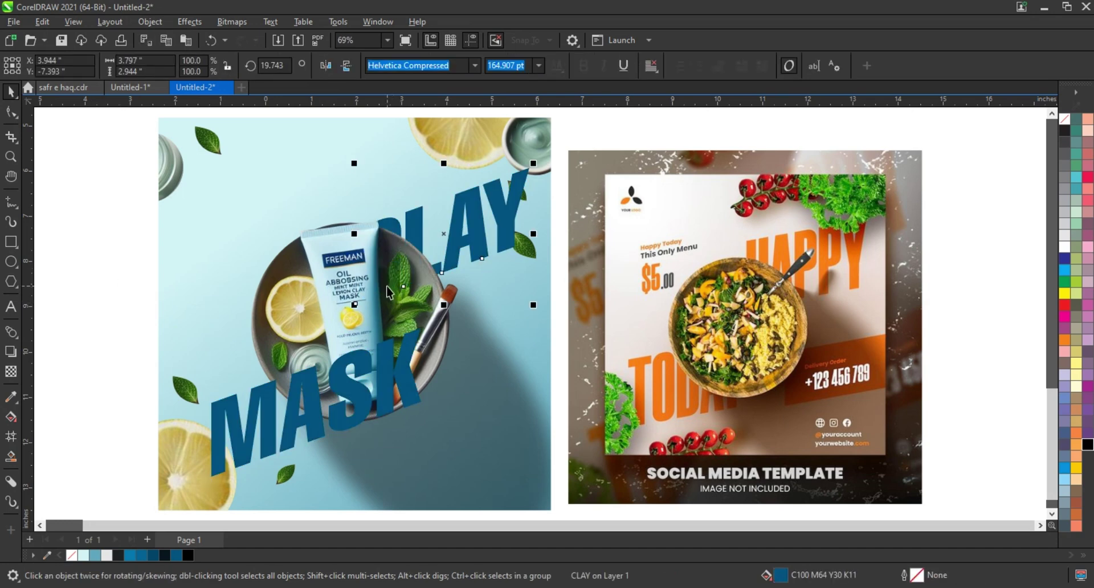
{"action": "left_click", "coordinate": [341, 422]}
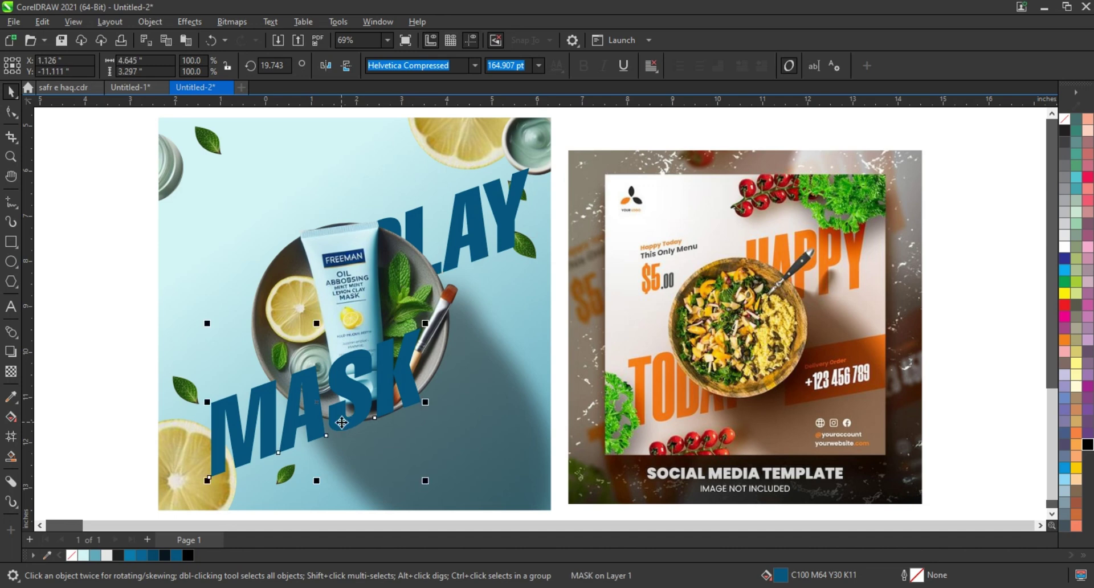
{"action": "key", "text": "ctrl+Page_Down"}
- Paste a copy of MASK and shrink it to about 21.665 pt at the upper left
{"action": "left_click", "coordinate": [104, 348]}
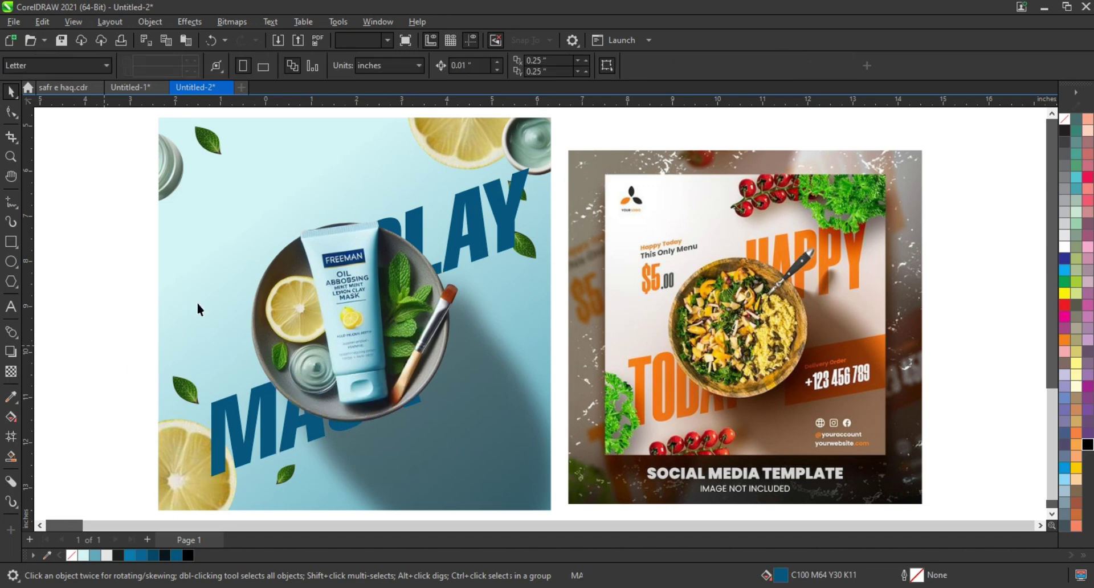
{"action": "left_click", "coordinate": [227, 422]}
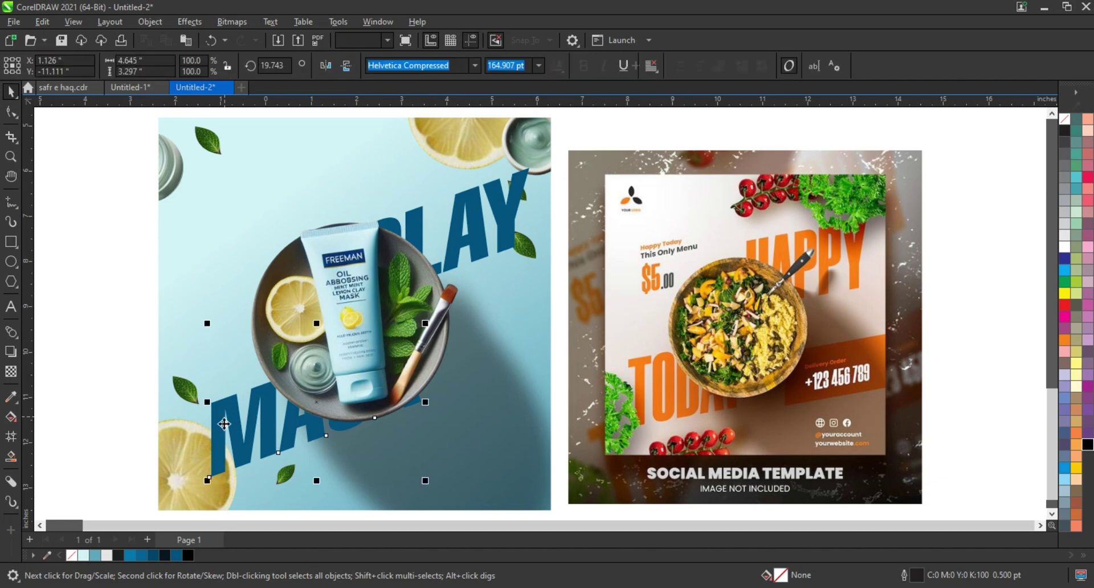
{"action": "key", "text": "ctrl+v"}
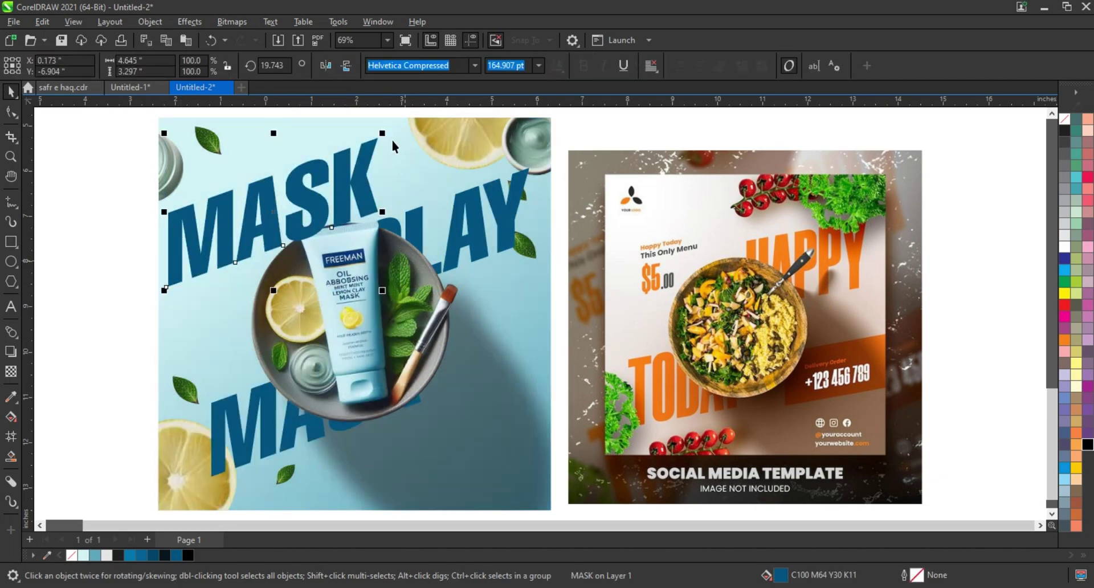
{"action": "left_click_drag", "start_coordinate": [383, 133], "coordinate": [251, 217]}
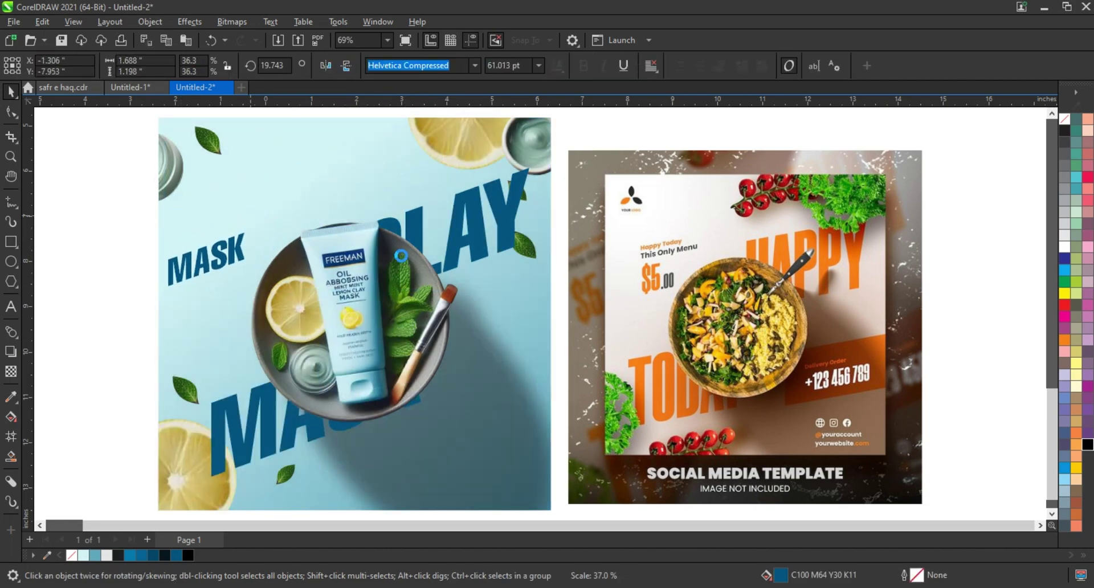
{"action": "key", "text": "ctrl+z"}
{"action": "key", "text": "ctrl+z"}
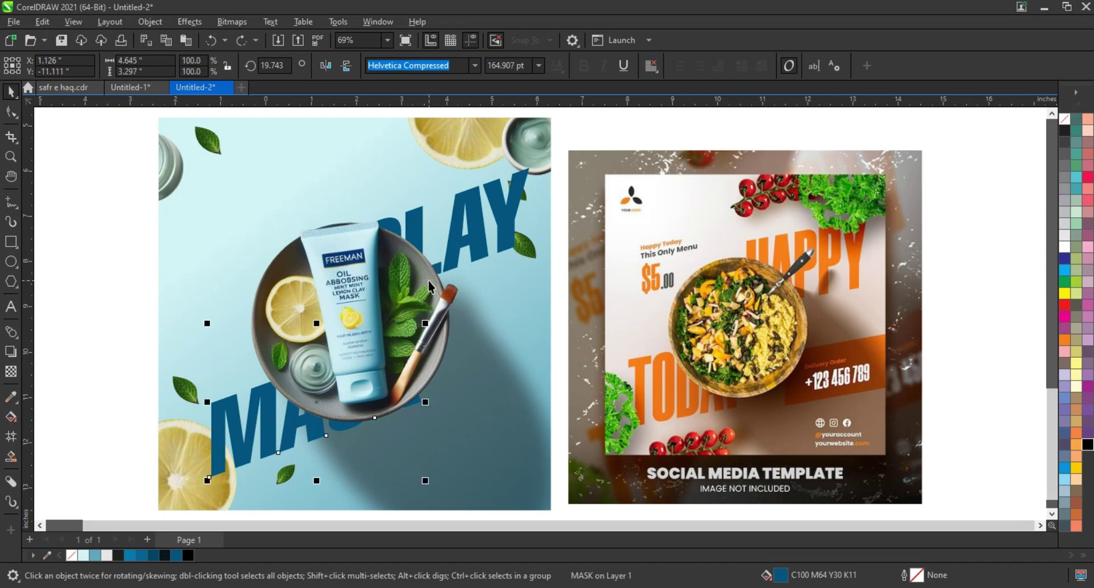
{"action": "key", "text": "ctrl+shift+z"}
{"action": "key", "text": "ctrl+shift+z"}
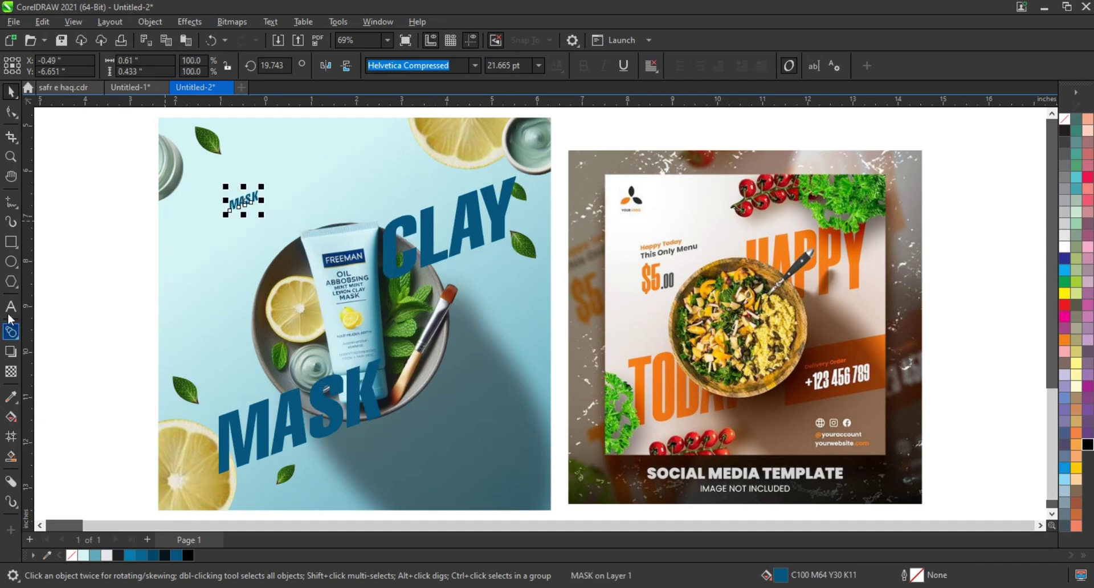
- Retype the small text as three lines: LEMON CLAY MASK, THIS ONLY PRODUCT, $50.00
{"action": "left_click", "coordinate": [10, 311]}
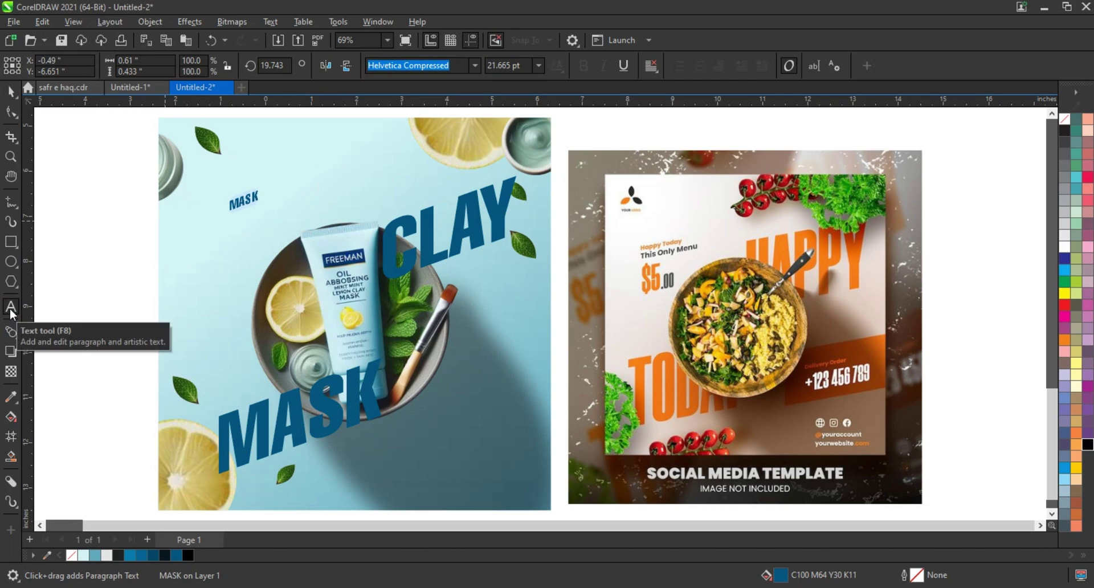
{"action": "type", "text": "Cl"}
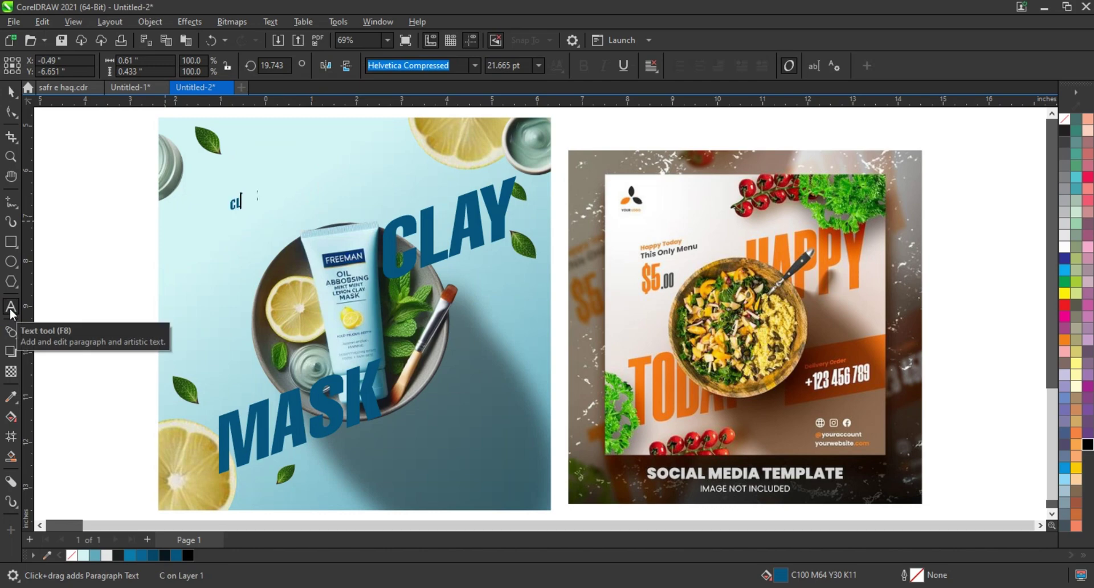
{"action": "type", "text": " MASK"}
{"action": "key", "text": "Home"}
{"action": "type", "text": "LEMON"}
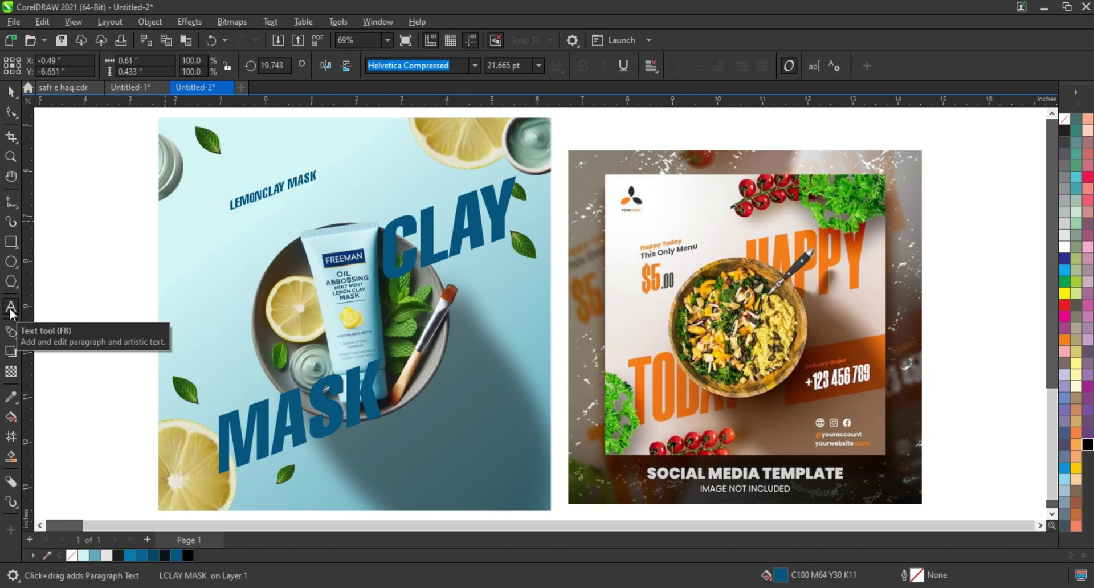
{"action": "key", "text": "End"}
{"action": "key", "text": "Return"}
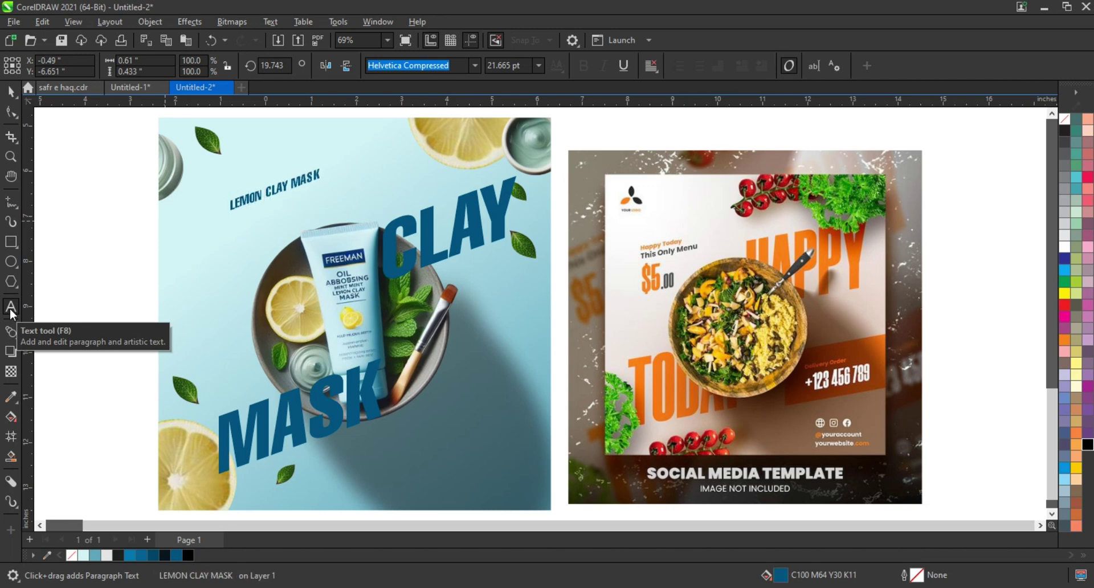
{"action": "type", "text": "THIS ONLY PRO"}
{"action": "type", "text": "DUCT"}
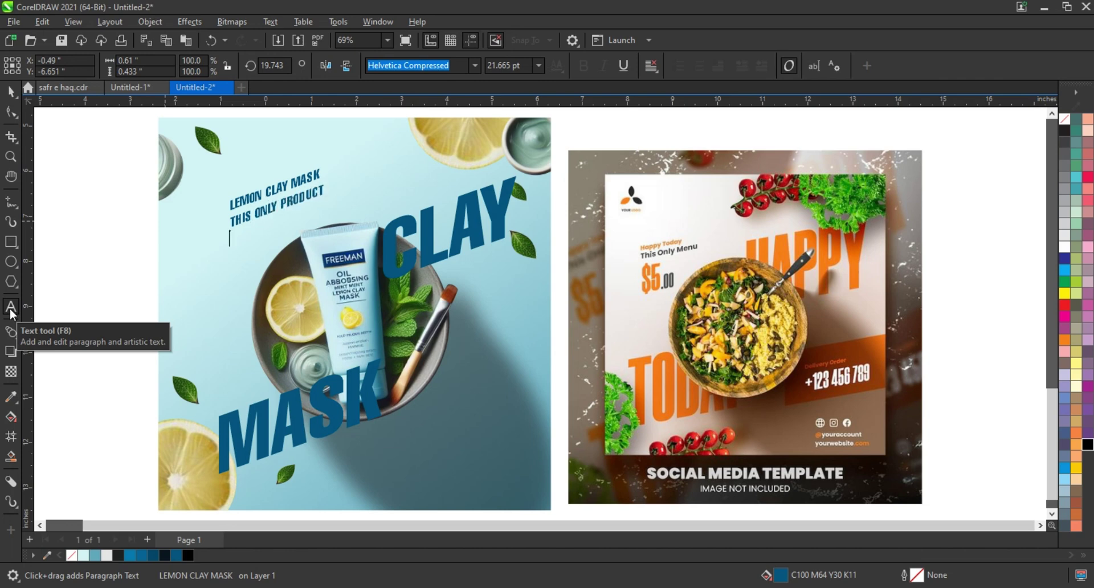
{"action": "type", "text": "S"}
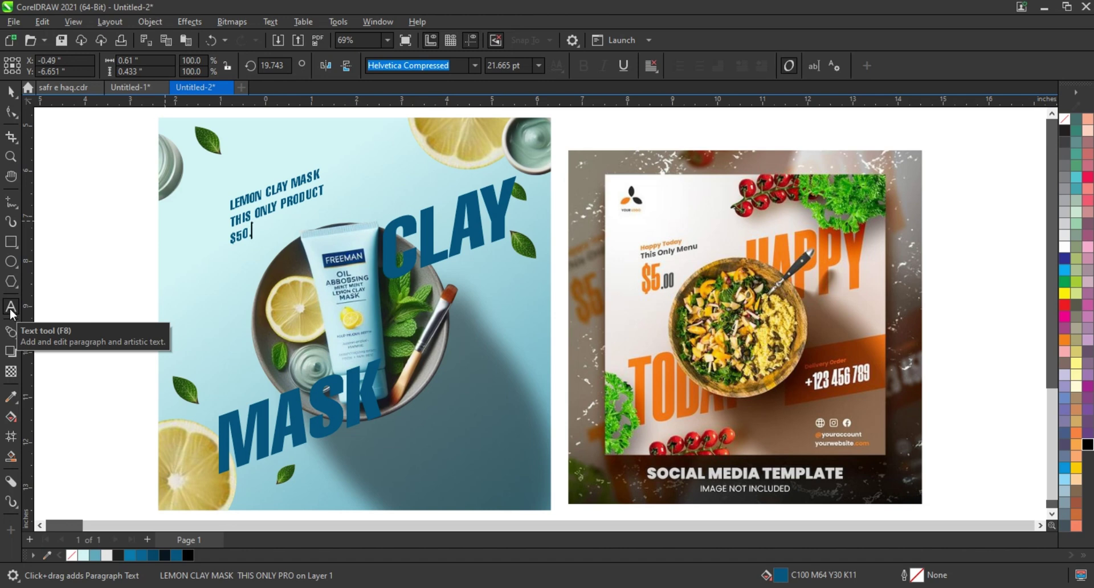
{"action": "type", "text": "00"}
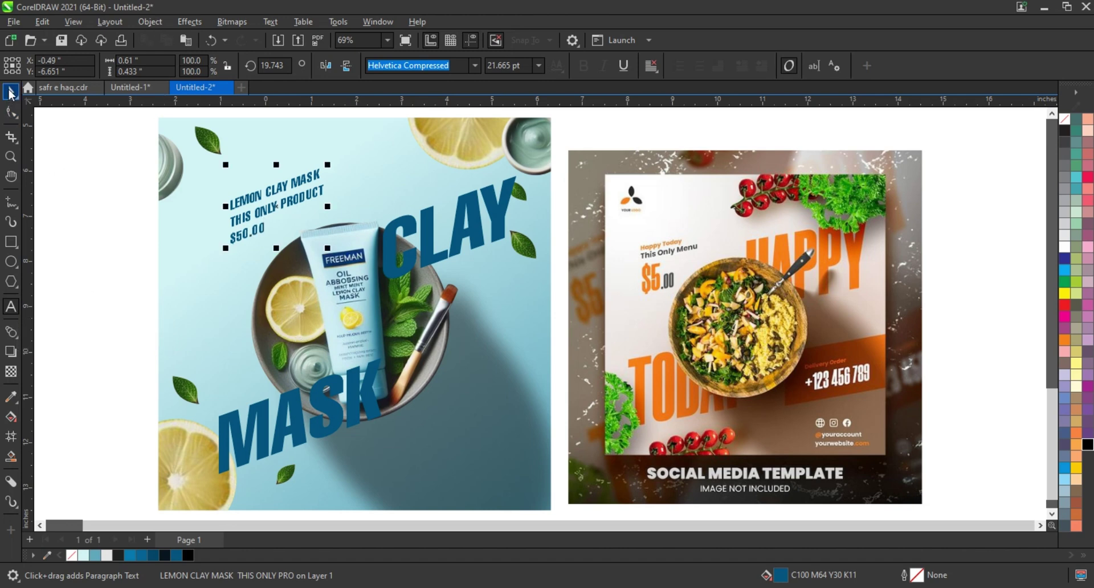
{"action": "key", "text": "Escape"}
- Shrink the price block to about two-thirds and make THIS ONLY PRODUCT black
{"action": "key", "text": "space"}
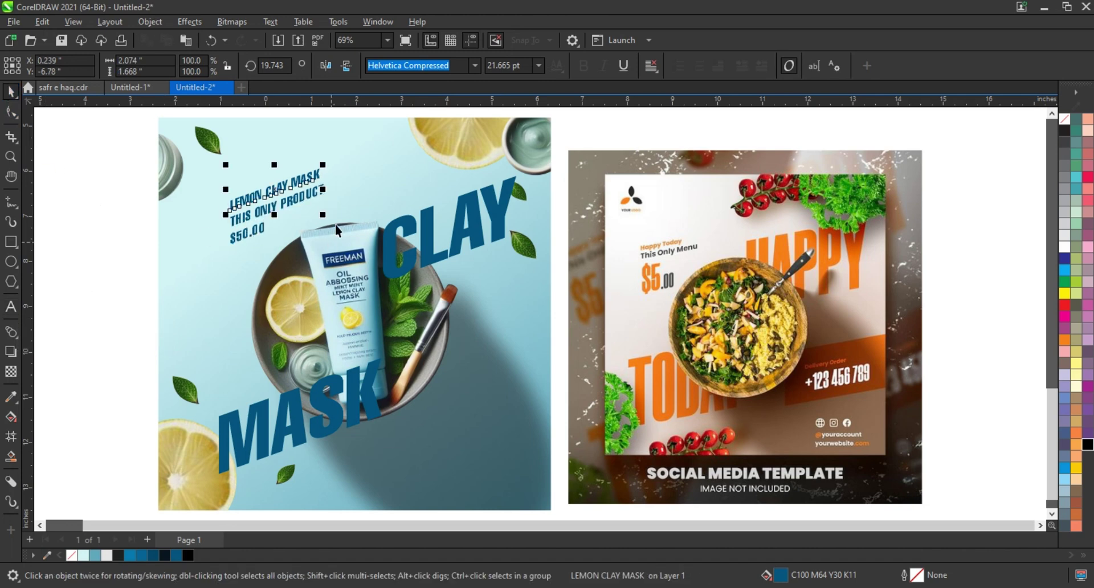
{"action": "left_click", "coordinate": [307, 196]}
{"action": "left_click_drag", "start_coordinate": [324, 165], "coordinate": [305, 214]}
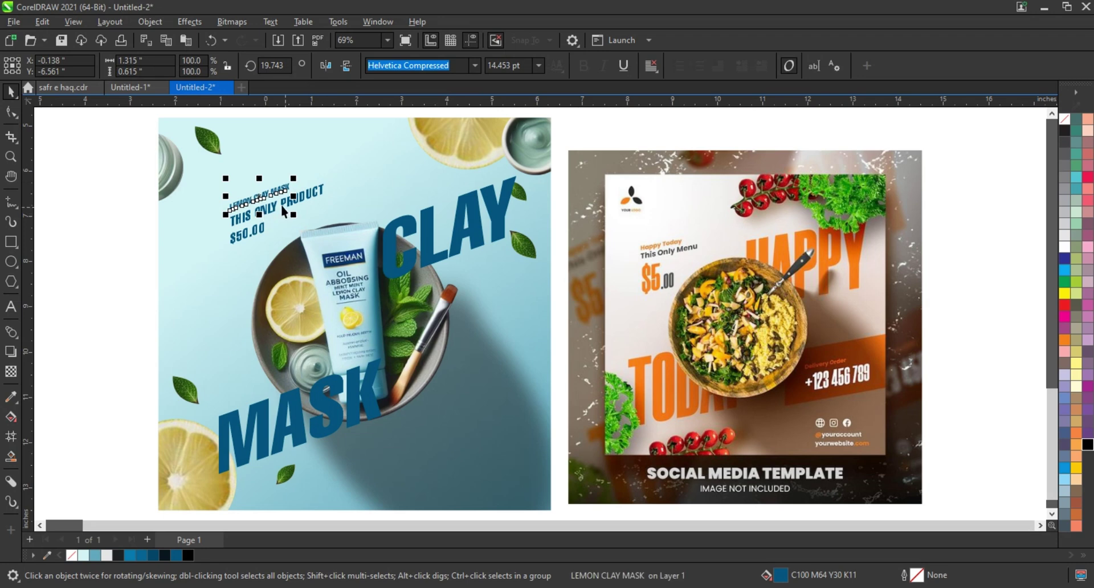
{"action": "left_click", "coordinate": [282, 204]}
{"action": "left_click", "coordinate": [191, 554]}
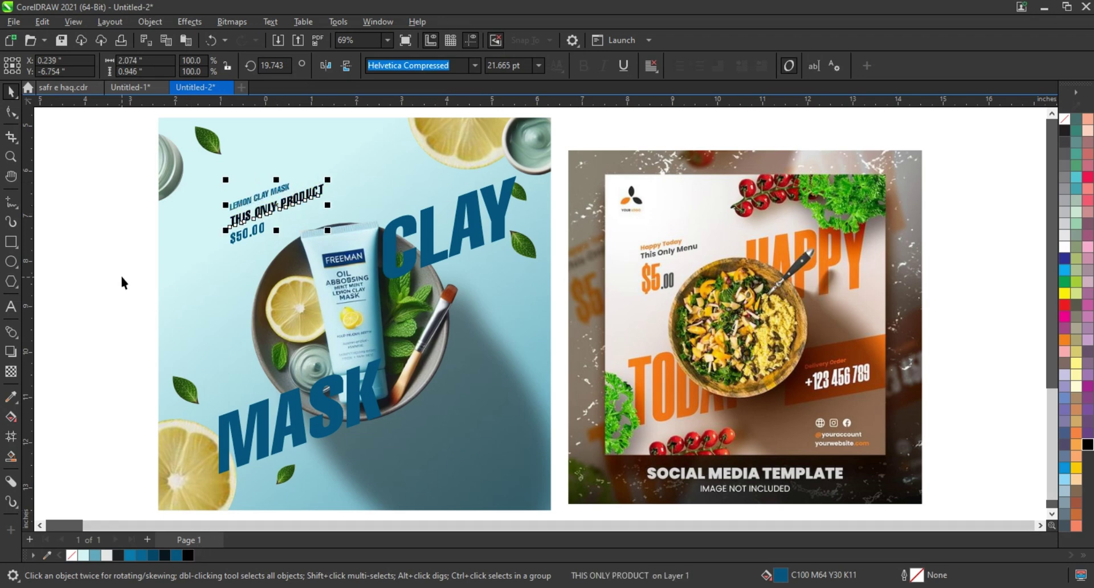
- Enlarge $50.00 to about triple size and move the whole price block up-left
{"action": "left_click", "coordinate": [247, 238]}
{"action": "mouse_move", "coordinate": [269, 219]}
{"action": "left_mouse_down"}
{"action": "mouse_move", "coordinate": [340, 185]}
{"action": "mouse_move", "coordinate": [300, 228]}
{"action": "left_mouse_up"}
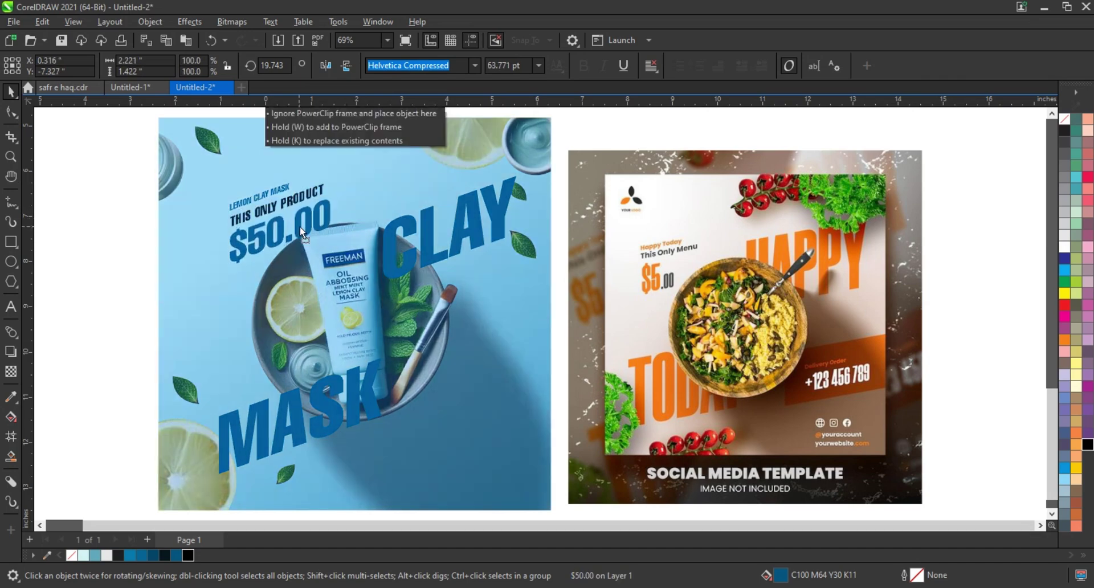
{"action": "left_click_drag", "start_coordinate": [121, 159], "coordinate": [365, 267]}
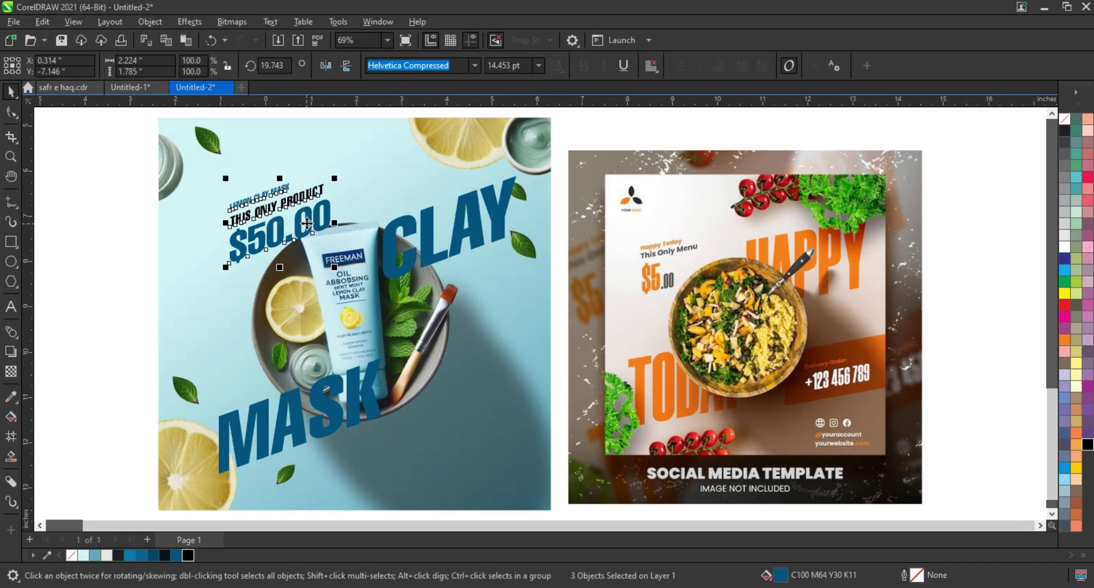
{"action": "mouse_move", "coordinate": [332, 194]}
{"action": "left_mouse_down"}
{"action": "mouse_move", "coordinate": [322, 174]}
{"action": "mouse_move", "coordinate": [332, 153]}
{"action": "left_mouse_up"}
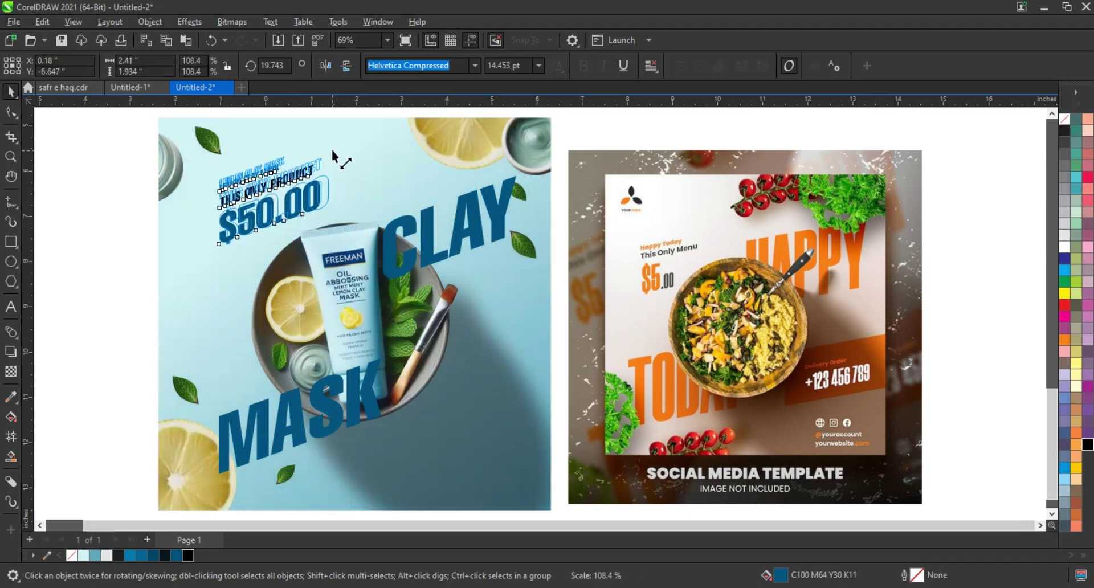
{"action": "left_click", "coordinate": [139, 244]}
- Colour $50.00, the CLAY MASK headline and LEMON CLAY MASK lighter blue
{"action": "left_click", "coordinate": [264, 242]}
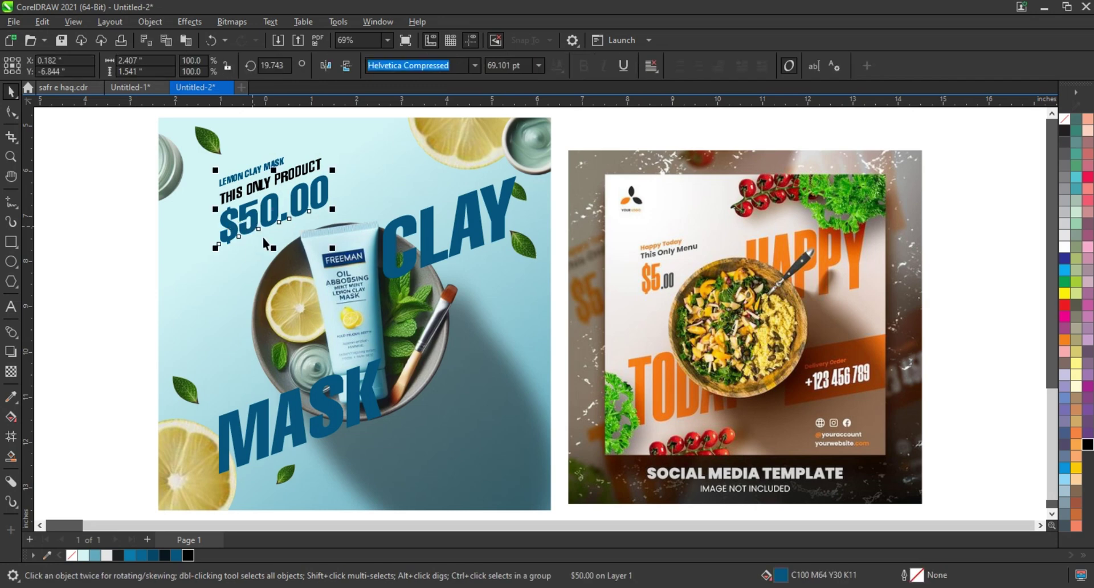
{"action": "left_click", "coordinate": [131, 556]}
{"action": "left_click", "coordinate": [409, 266]}
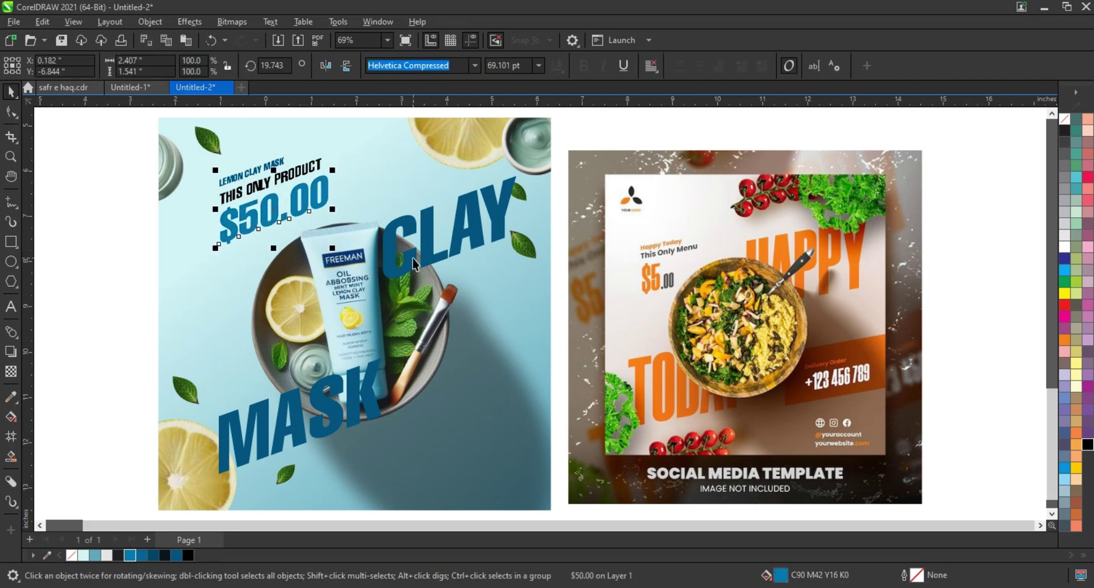
{"action": "left_click", "coordinate": [281, 439], "text": "shift"}
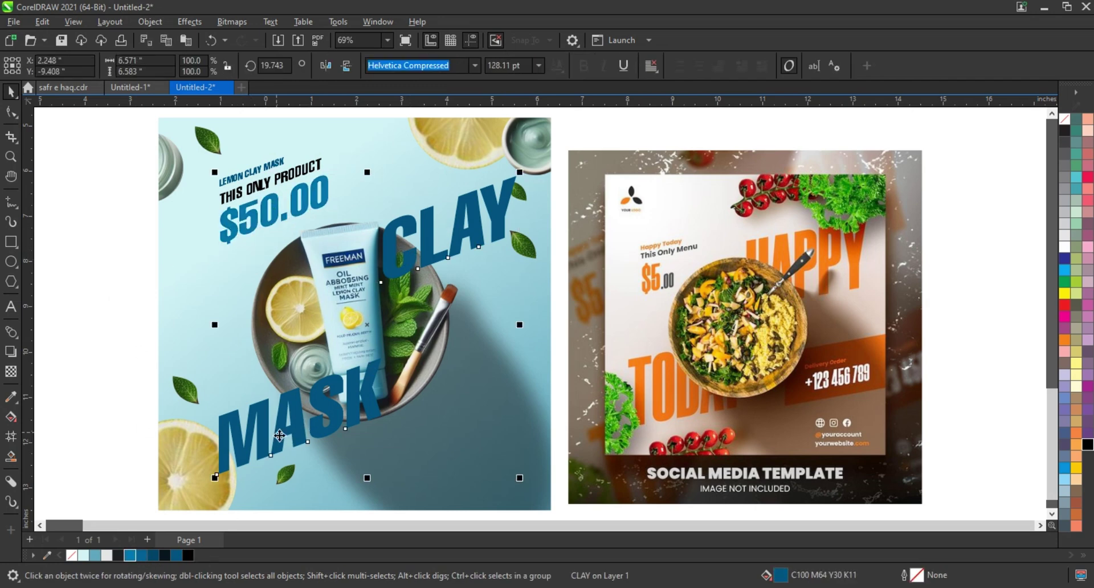
{"action": "left_click", "coordinate": [132, 556]}
{"action": "left_click", "coordinate": [268, 170]}
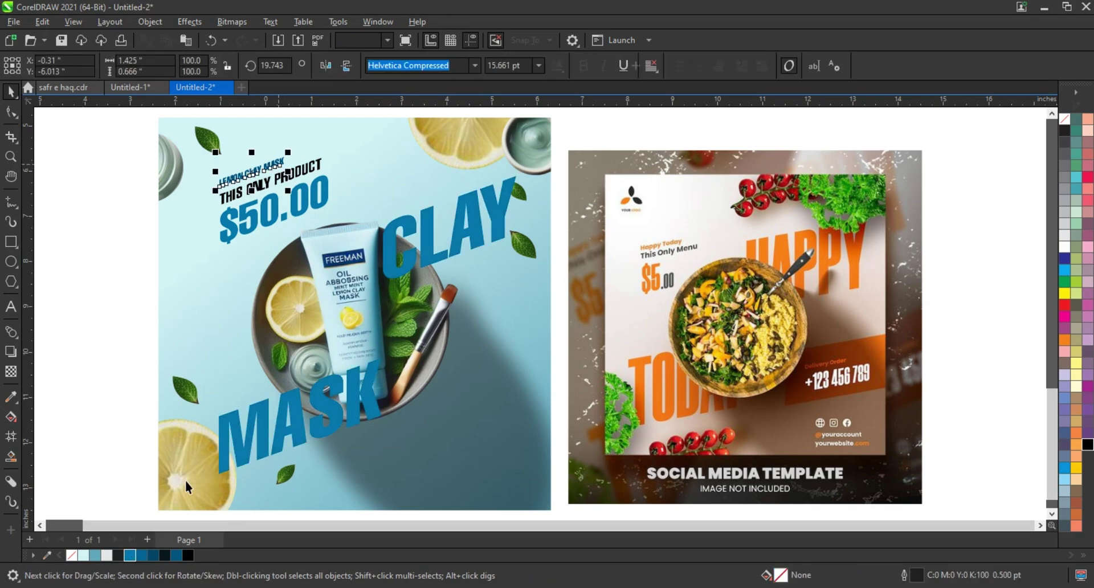
{"action": "left_click", "coordinate": [131, 556]}
{"action": "left_click", "coordinate": [102, 485]}
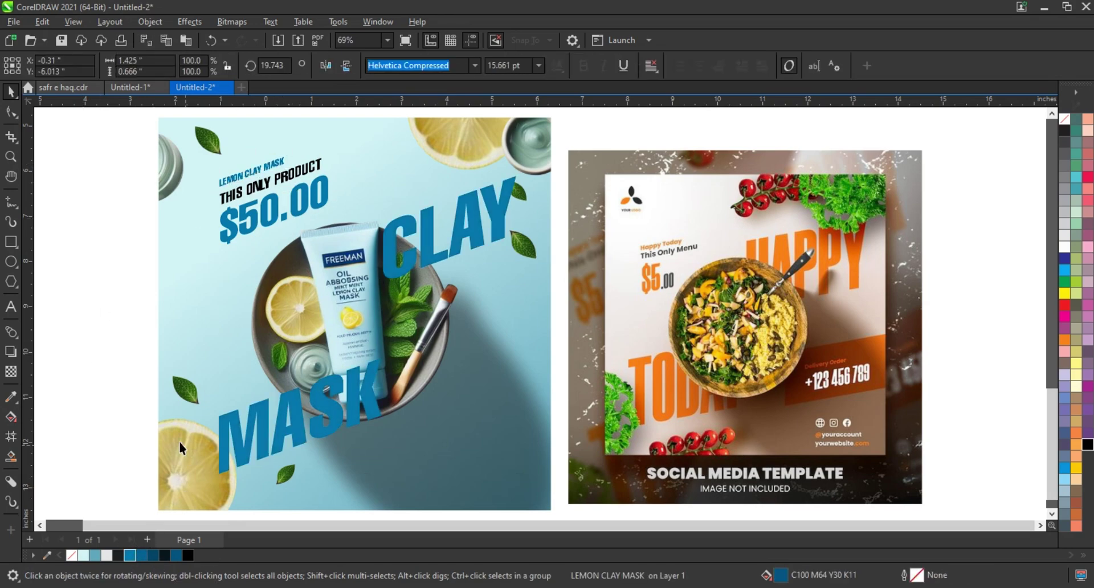
- Draw a long rectangle under MASK, skew it upward, and stretch it rightward
{"action": "left_click", "coordinate": [10, 242]}
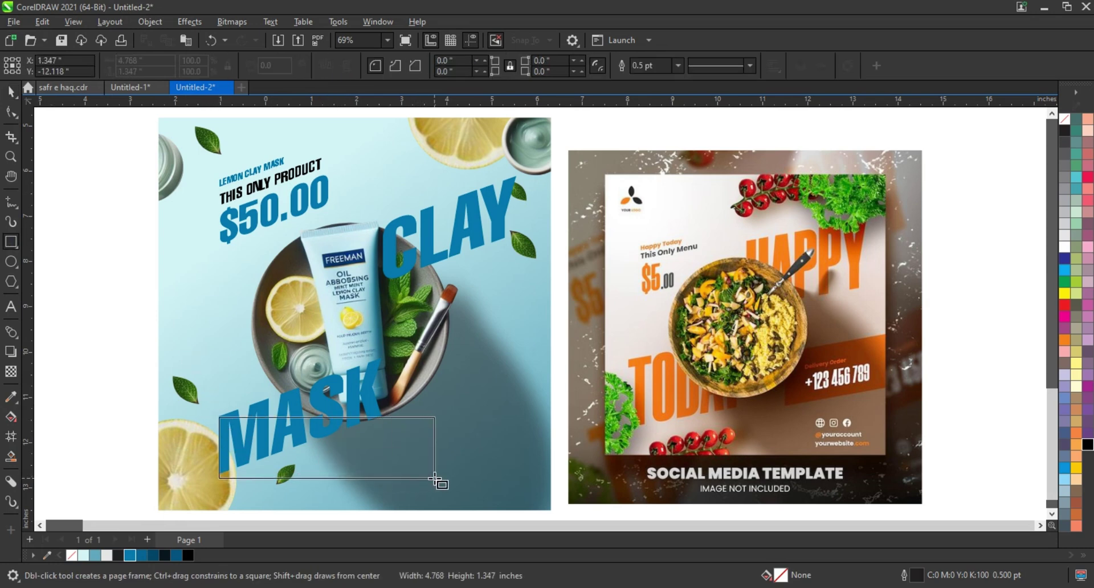
{"action": "left_click_drag", "start_coordinate": [324, 469], "coordinate": [438, 482]}
{"action": "left_click", "coordinate": [11, 91]}
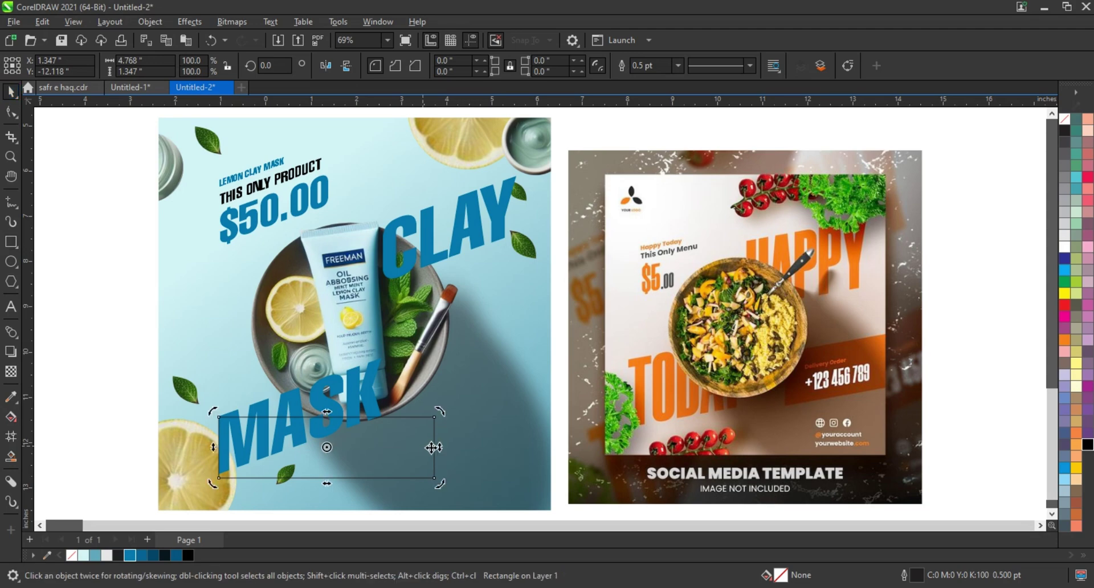
{"action": "left_click_drag", "start_coordinate": [440, 436], "coordinate": [434, 370]}
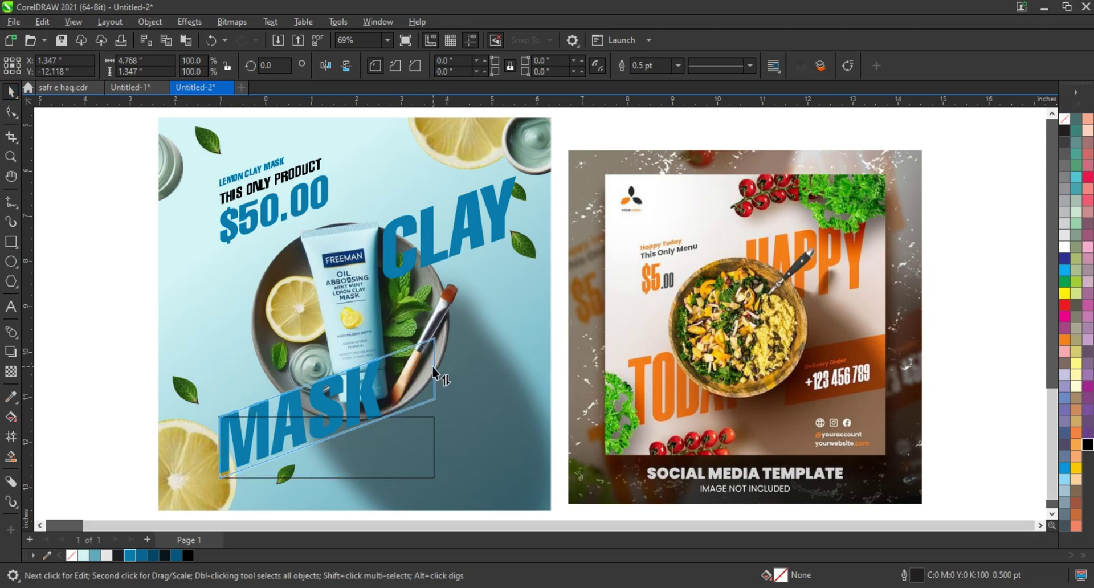
{"action": "left_click_drag", "start_coordinate": [434, 404], "coordinate": [594, 360]}
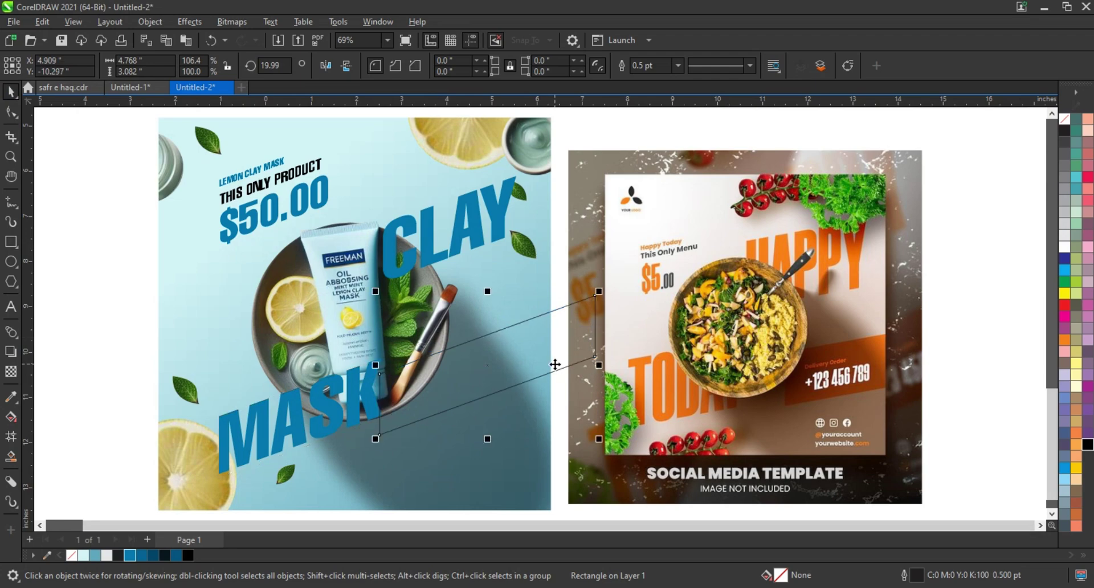
- Fill the slanted band blue with no outline, then select it with MASK and CLAY
{"action": "left_click", "coordinate": [136, 558]}
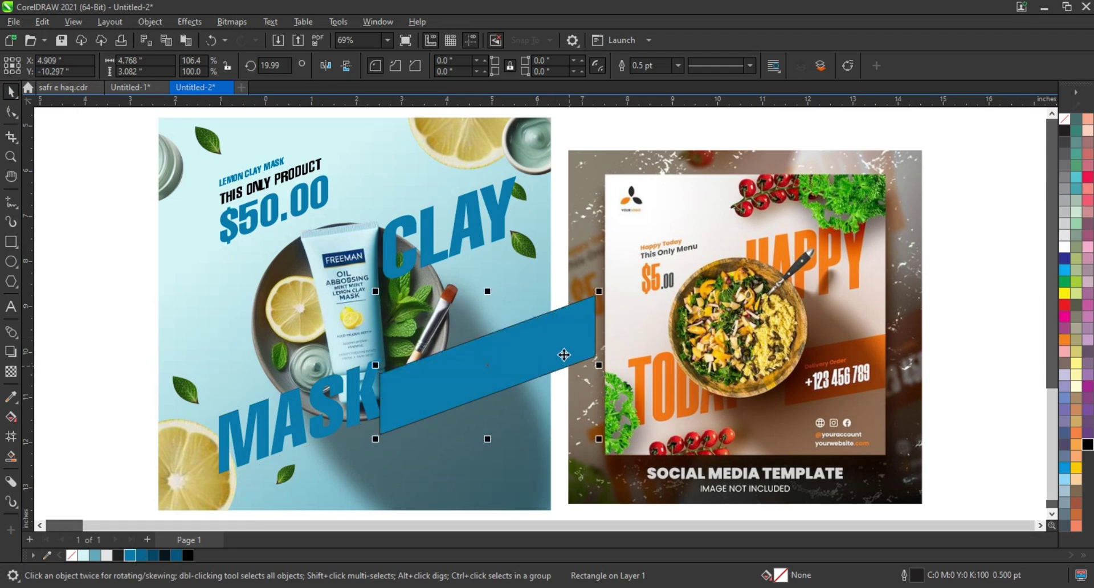
{"action": "left_click_drag", "start_coordinate": [566, 354], "coordinate": [594, 348]}
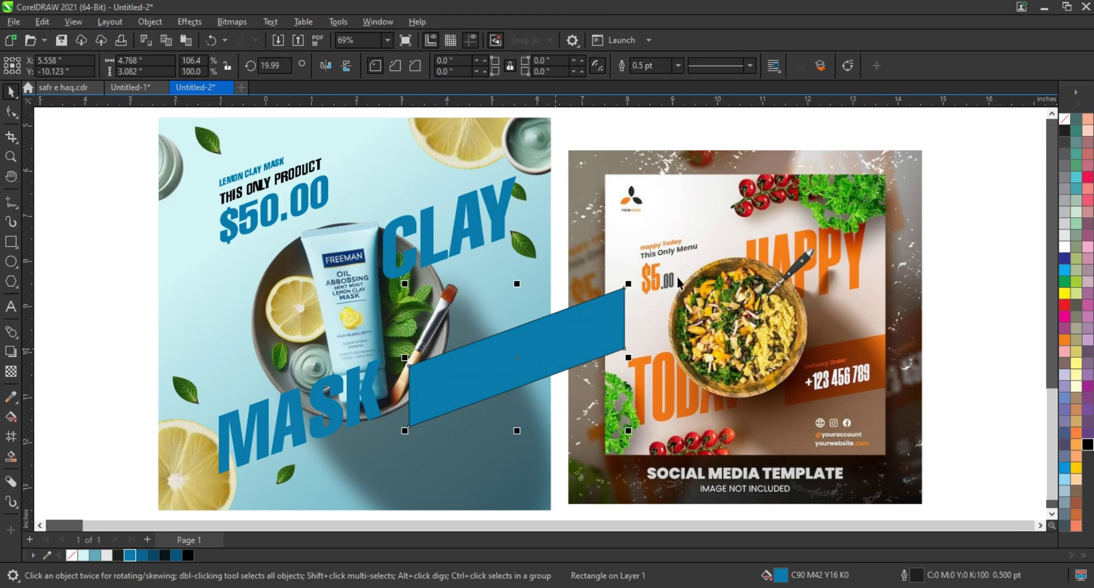
{"action": "right_click", "coordinate": [1064, 125]}
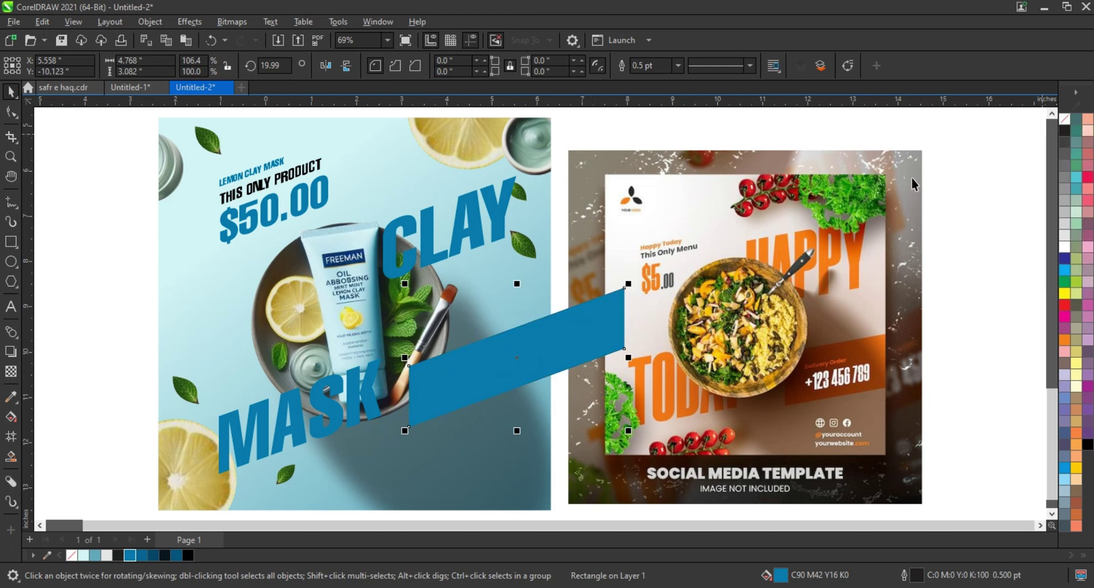
{"action": "left_click", "coordinate": [304, 425], "text": "shift"}
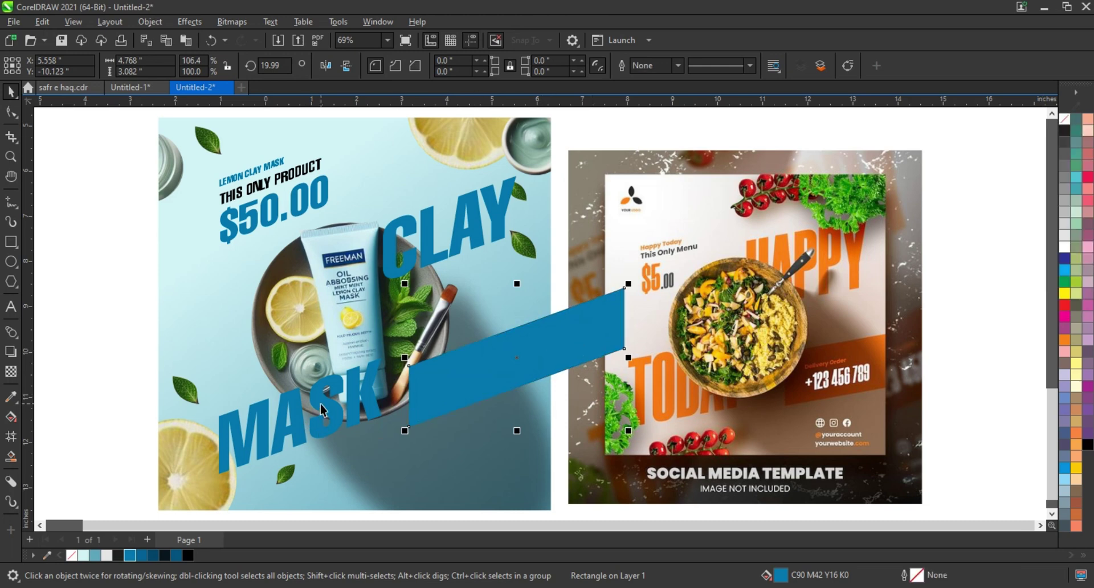
{"action": "left_click", "coordinate": [477, 232], "text": "shift"}
{"action": "right_click", "coordinate": [476, 220]}
- PowerClip the band and CLAY MASK headline inside the lemon photo and edit its contents
{"action": "left_click", "coordinate": [525, 383]}
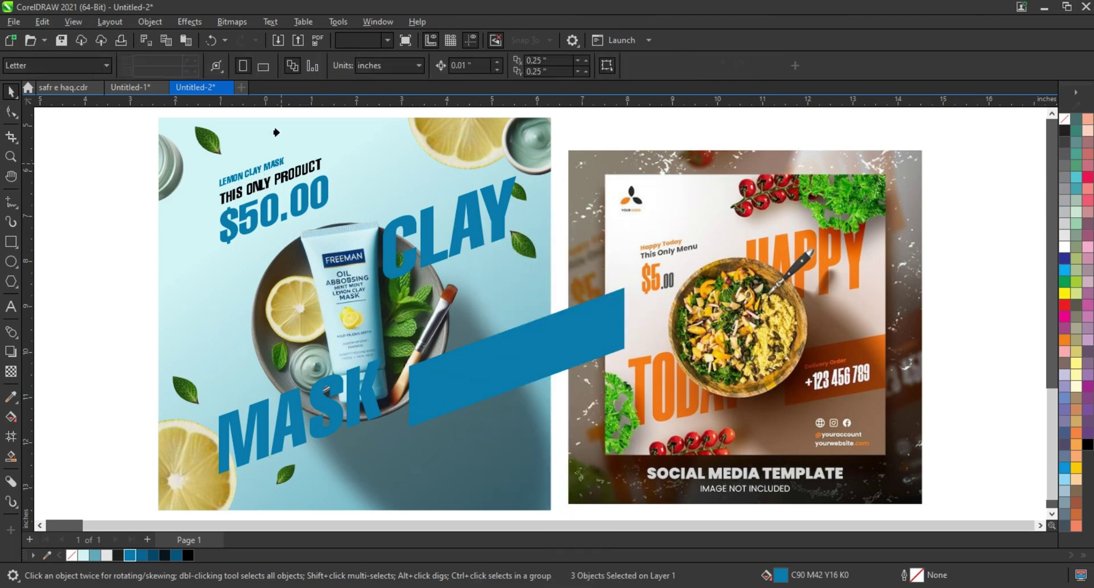
{"action": "left_click", "coordinate": [276, 132]}
{"action": "right_click", "coordinate": [277, 127]}
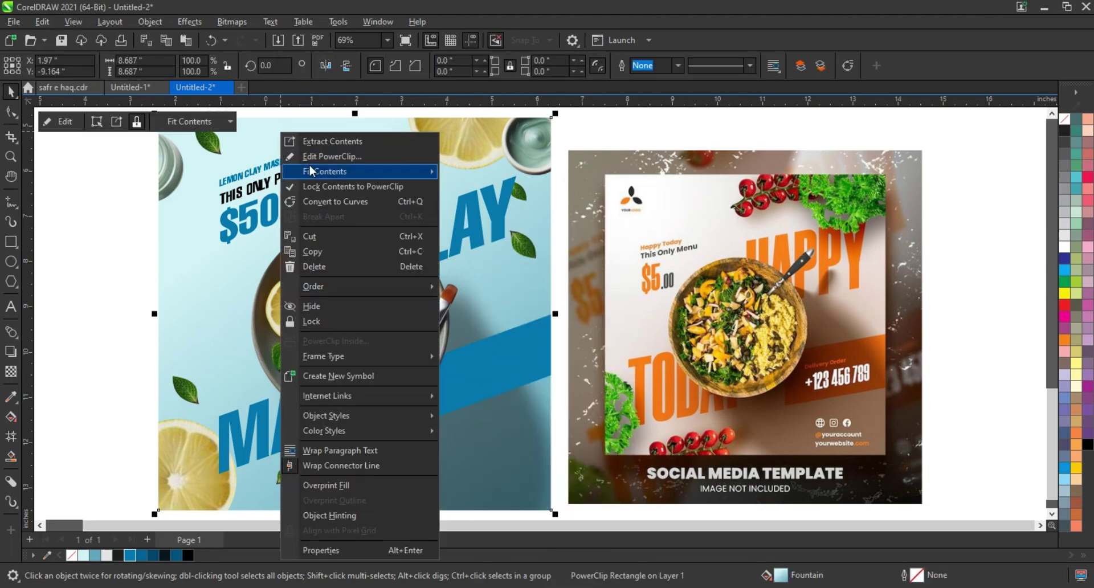
{"action": "left_click", "coordinate": [331, 156]}
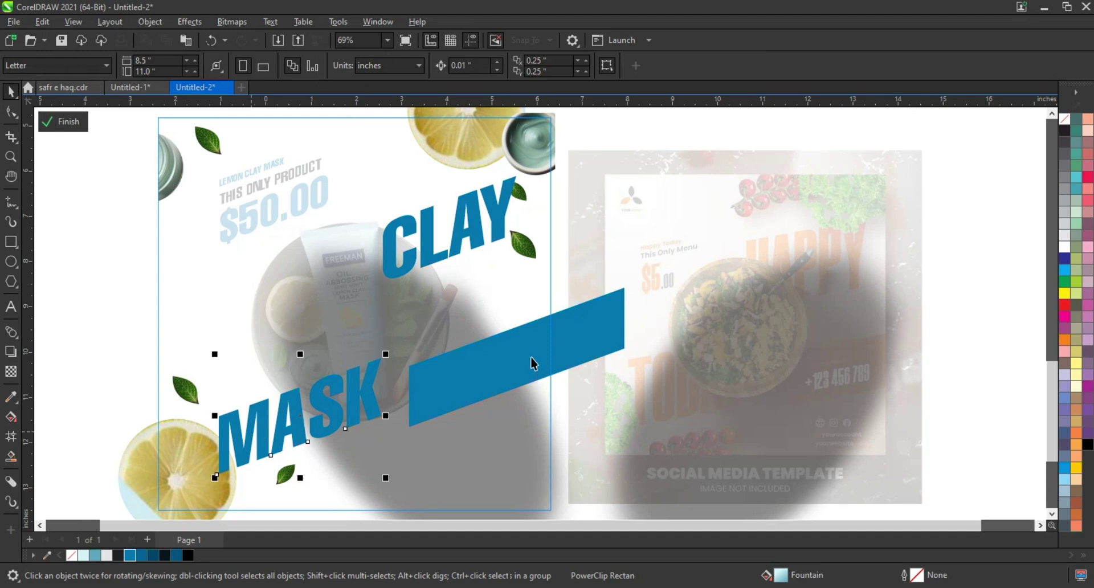
- Finish editing the PowerClip and place a copy of THIS ONLY PRODUCT on the band
{"action": "left_click", "coordinate": [531, 363]}
{"action": "left_click", "coordinate": [505, 237], "text": "shift"}
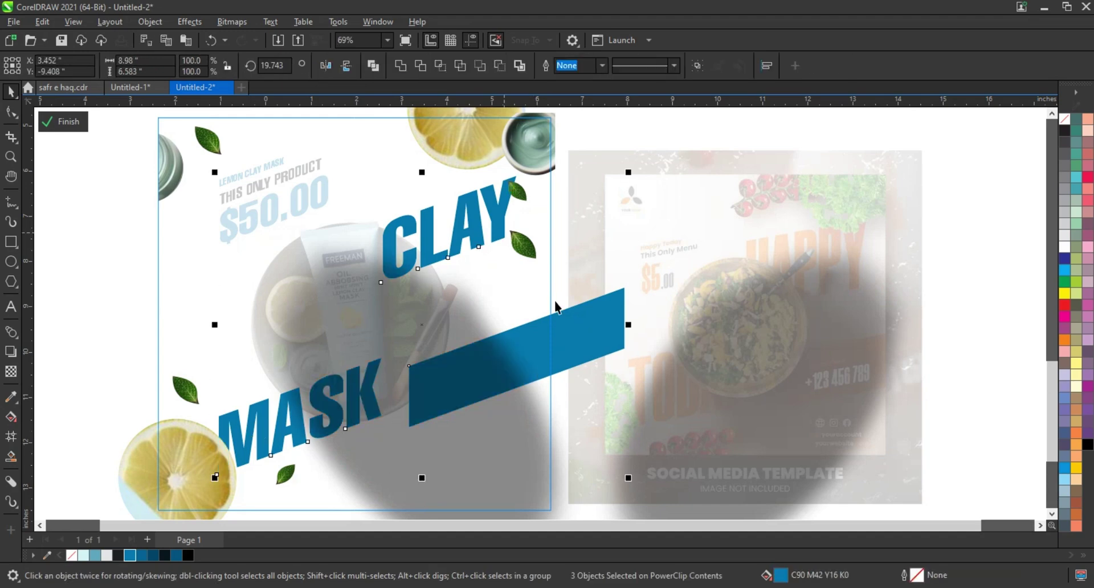
{"action": "right_click", "coordinate": [608, 315]}
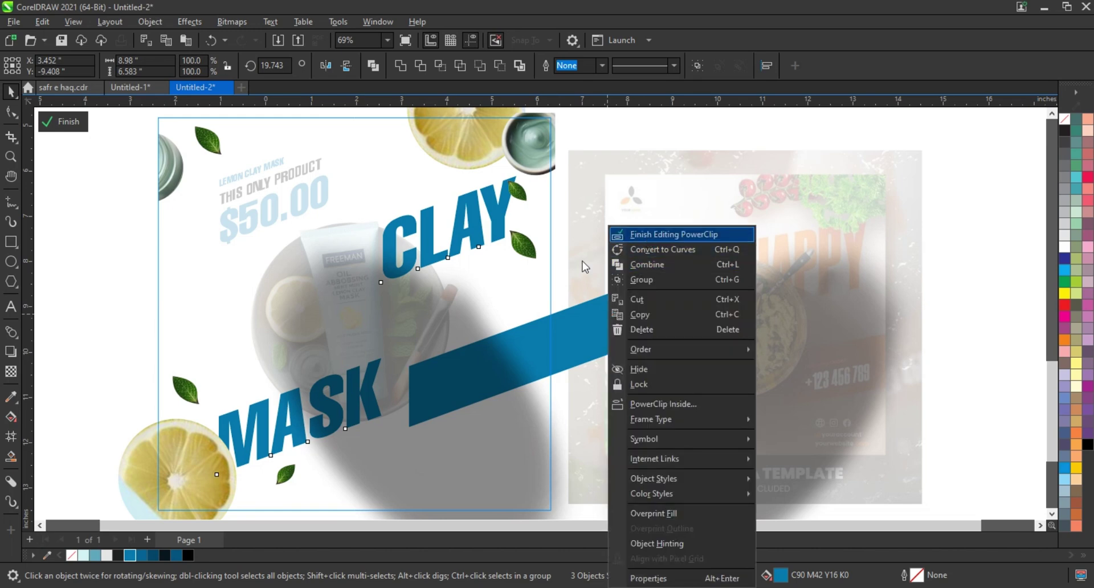
{"action": "left_click", "coordinate": [650, 234]}
{"action": "left_click", "coordinate": [57, 289]}
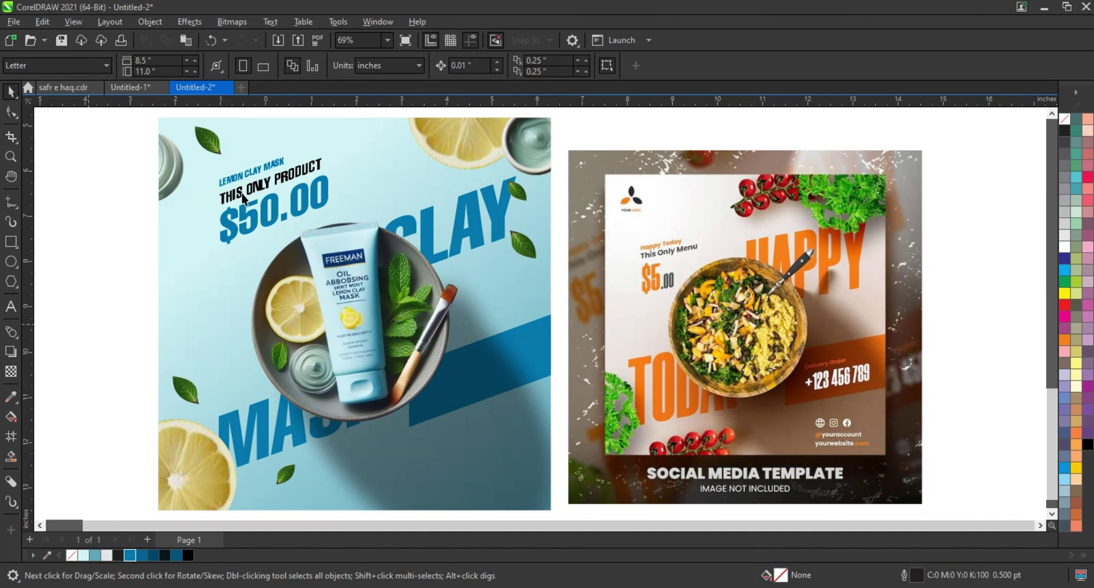
{"action": "left_click_drag", "start_coordinate": [244, 199], "coordinate": [455, 368]}
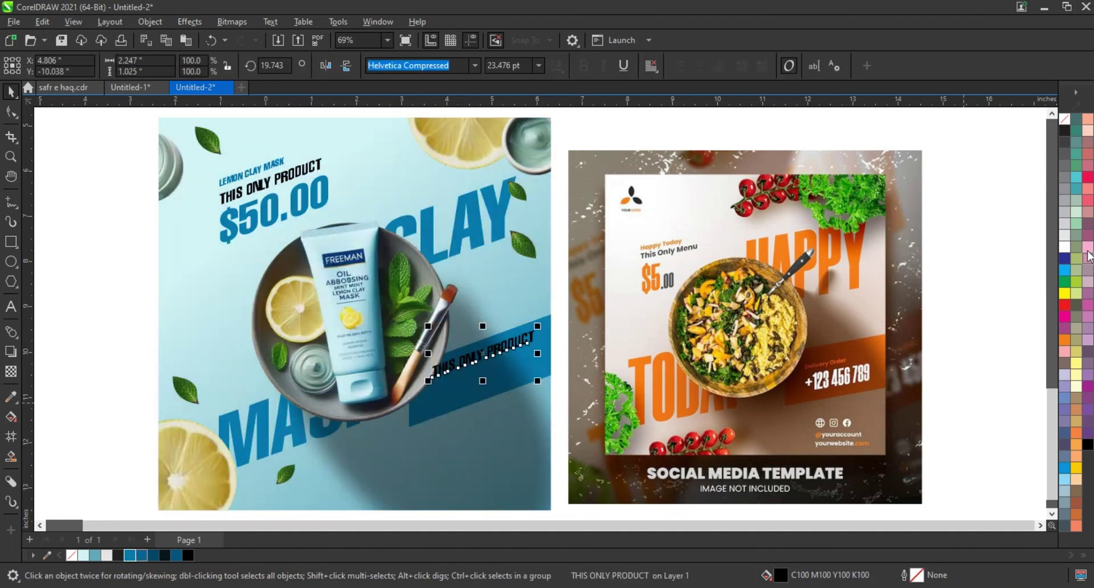
- Make the copied text white and change it to DELIVERY ORDER and +123 456 789
{"action": "left_click", "coordinate": [1065, 246]}
{"action": "left_click", "coordinate": [11, 306]}
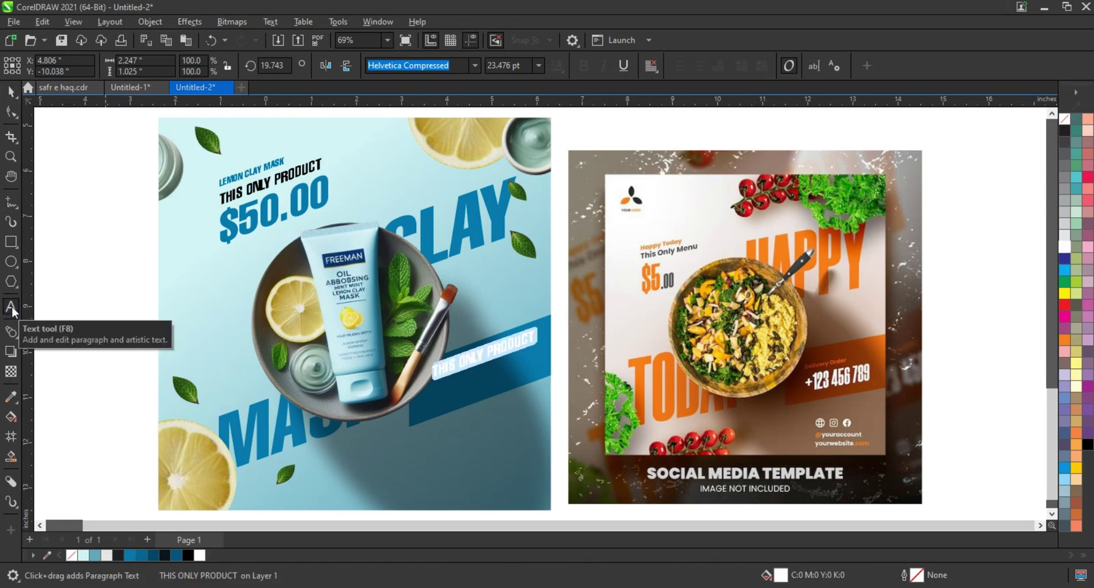
{"action": "type", "text": "DELIVERY ORDER"}
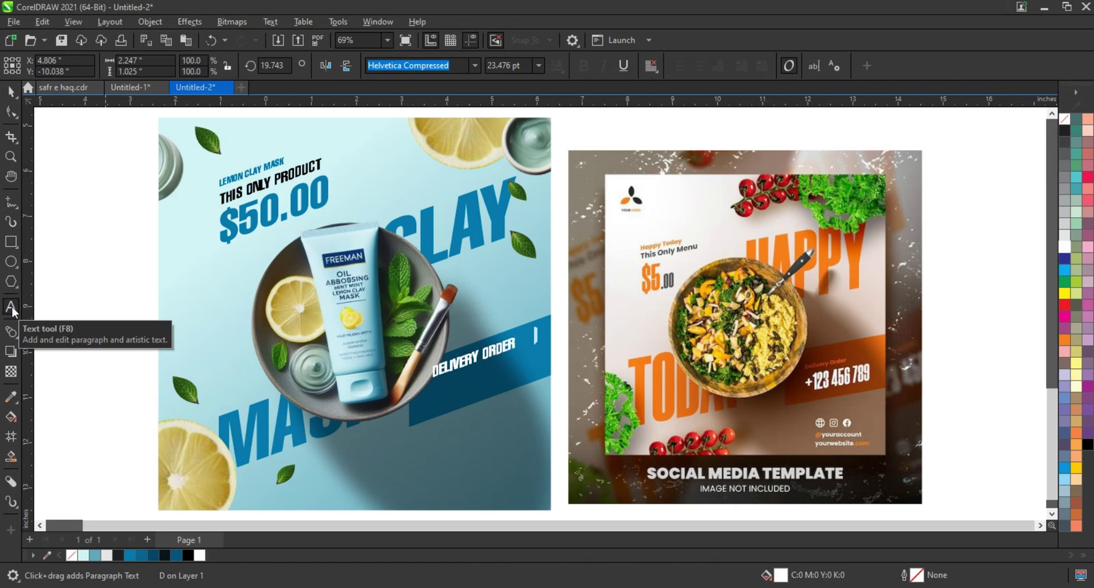
{"action": "type", "text": "+123 456 7"}
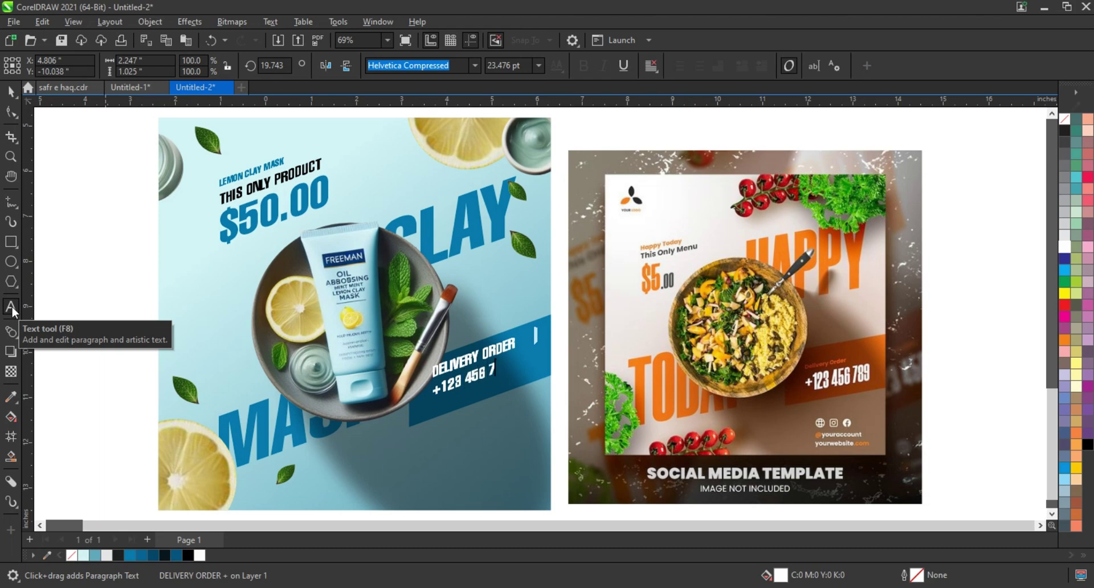
{"action": "type", "text": "89"}
{"action": "left_click", "coordinate": [10, 91]}
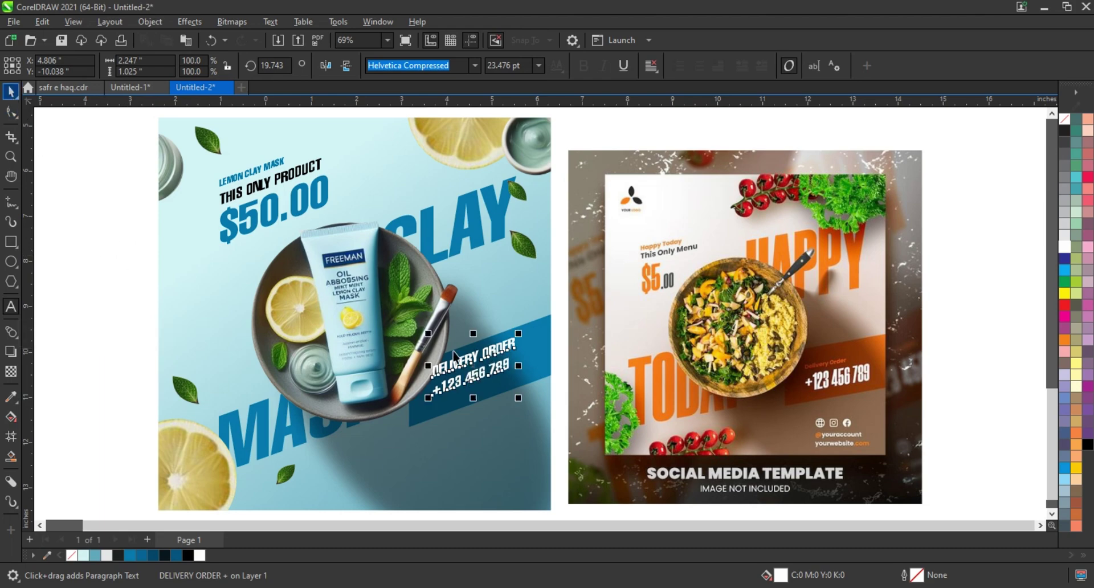
{"action": "left_click_drag", "start_coordinate": [488, 375], "coordinate": [484, 384]}
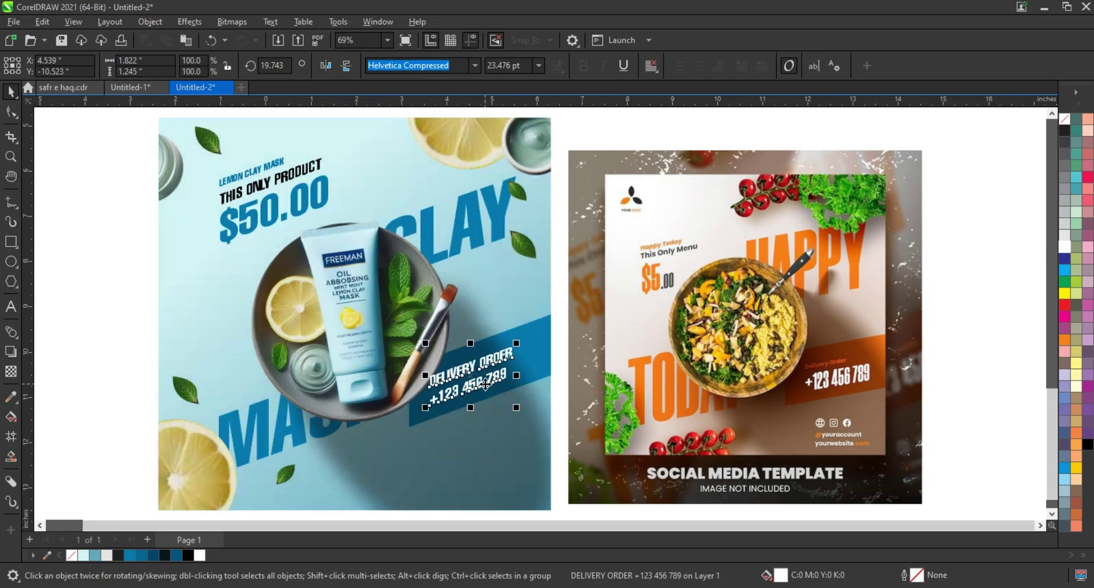
- Set DELIVERY ORDER to Helvetica at half size, just above the phone number
{"action": "left_click", "coordinate": [487, 390]}
{"action": "left_click", "coordinate": [474, 65]}
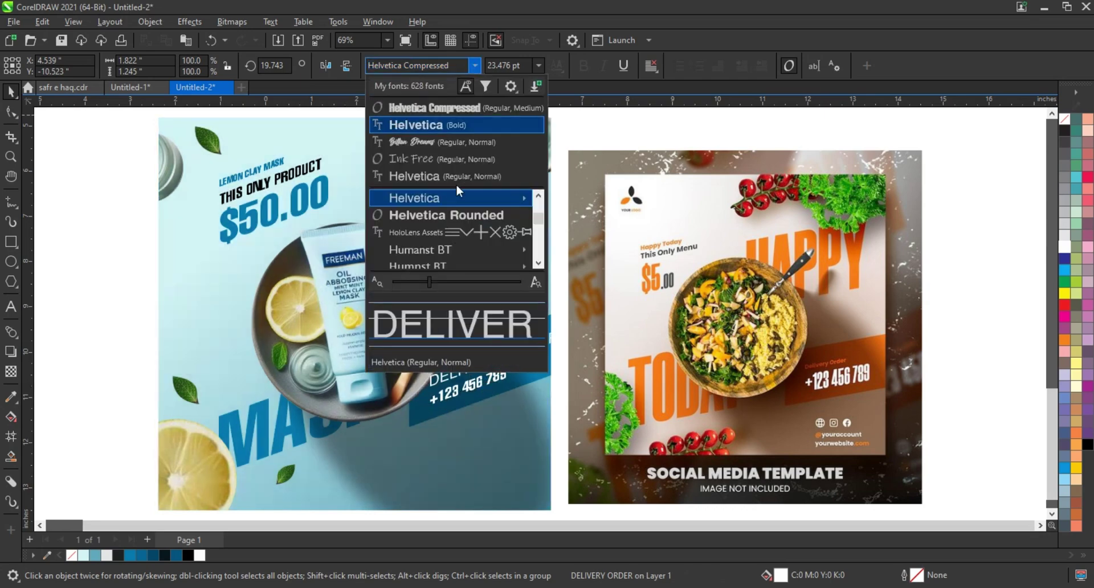
{"action": "mouse_move", "coordinate": [453, 198]}
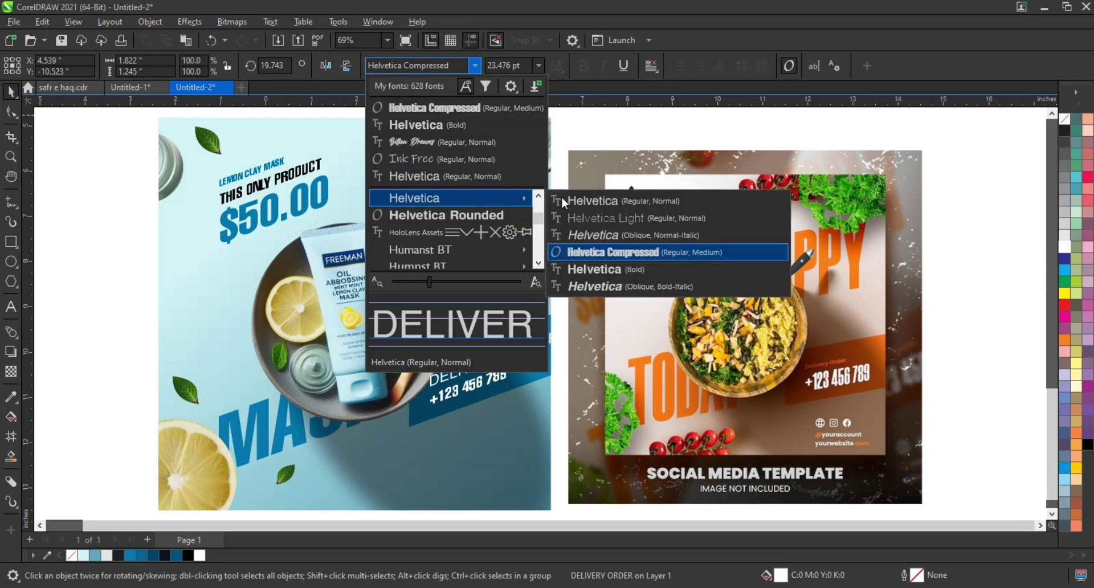
{"action": "left_click", "coordinate": [578, 200]}
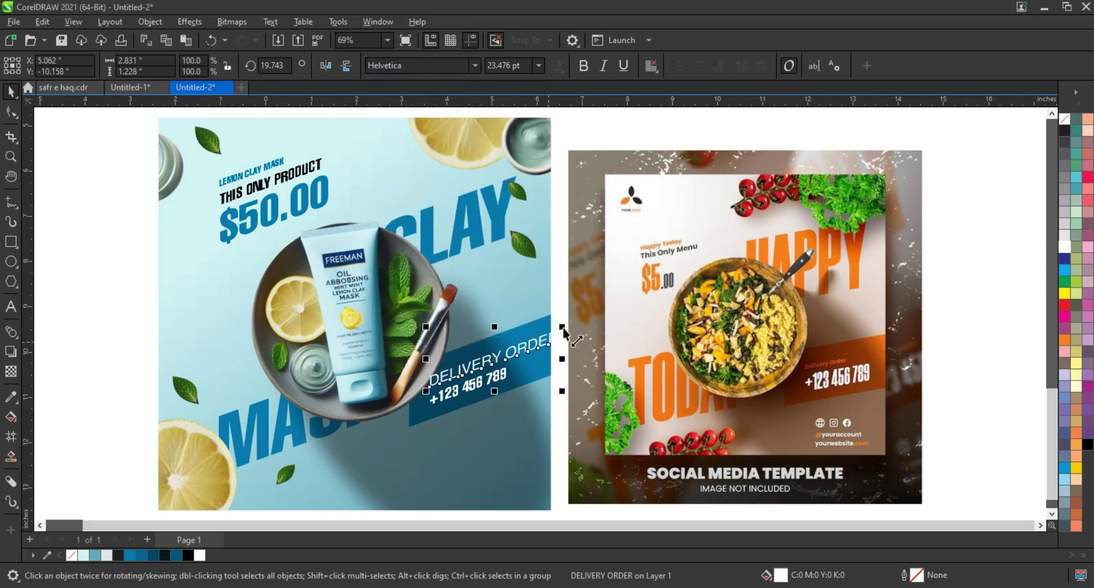
{"action": "left_click_drag", "start_coordinate": [562, 326], "coordinate": [507, 362]}
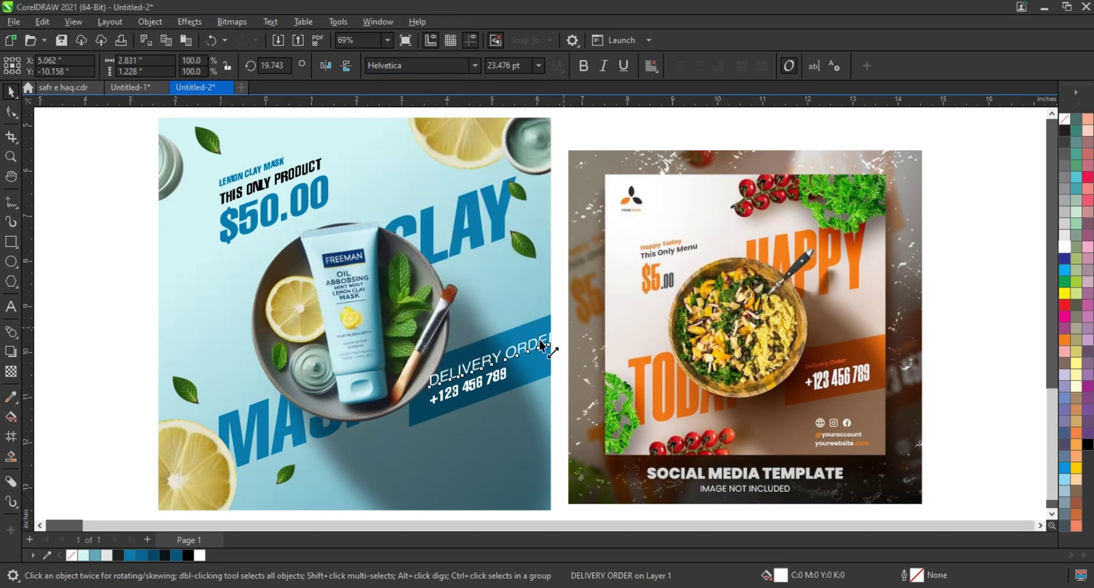
{"action": "left_click", "coordinate": [482, 387], "text": "shift"}
{"action": "mouse_move", "coordinate": [481, 386]}
{"action": "left_mouse_down"}
{"action": "mouse_move", "coordinate": [547, 341]}
{"action": "mouse_move", "coordinate": [495, 357]}
{"action": "mouse_move", "coordinate": [468, 384]}
{"action": "left_mouse_up"}
{"action": "left_click", "coordinate": [466, 382], "text": "shift"}
{"action": "left_click", "coordinate": [96, 206]}
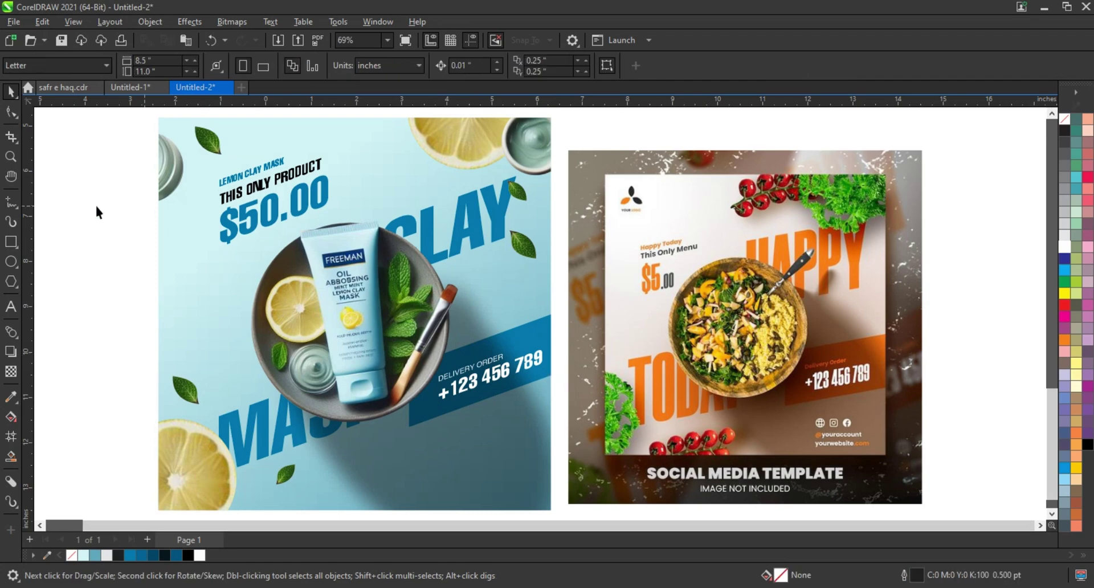
{"action": "scroll", "coordinate": [399, 274], "scroll_direction": "down", "scroll_amount": 2}
{"action": "scroll", "coordinate": [399, 274], "scroll_direction": "down", "scroll_amount": 1}
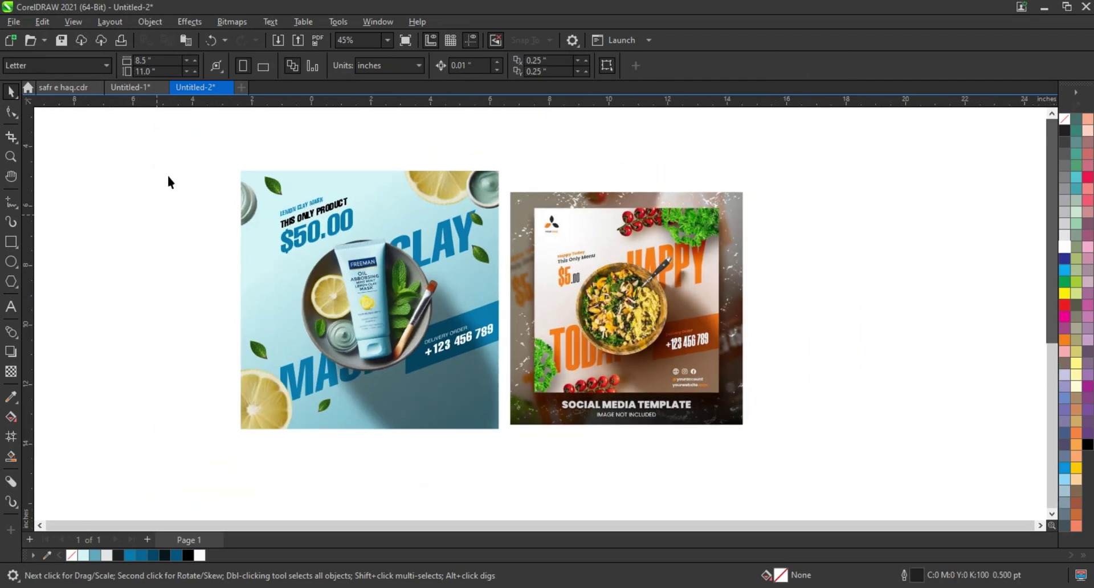
{"action": "left_click_drag", "start_coordinate": [549, 395], "coordinate": [764, 441]}
{"action": "scroll", "coordinate": [973, 385], "scroll_direction": "up", "scroll_amount": 1}
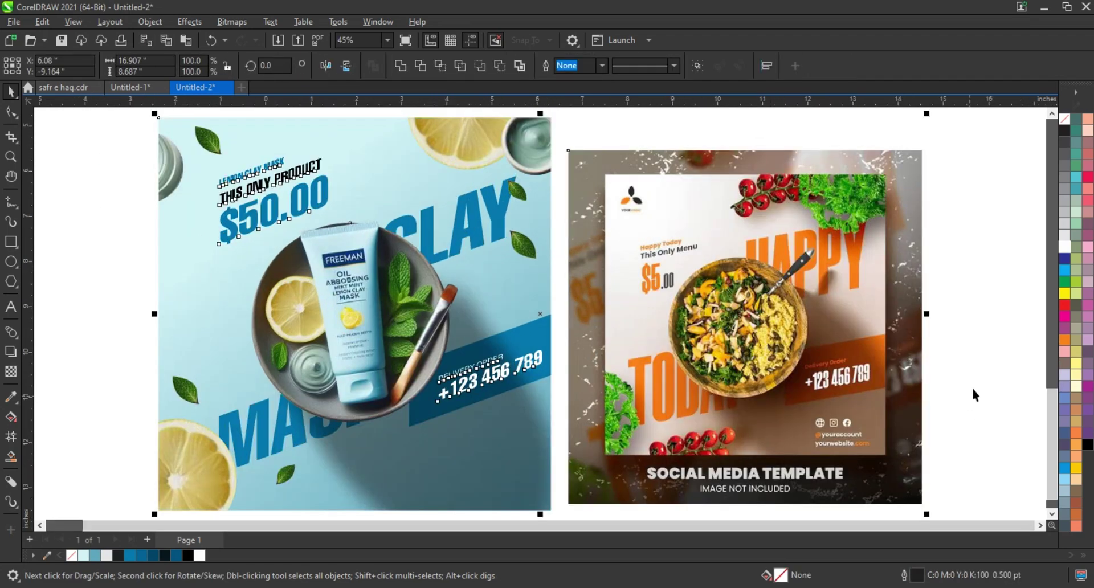
{"action": "scroll", "coordinate": [972, 385], "scroll_direction": "up", "scroll_amount": 1}
{"action": "key", "text": "F9"}
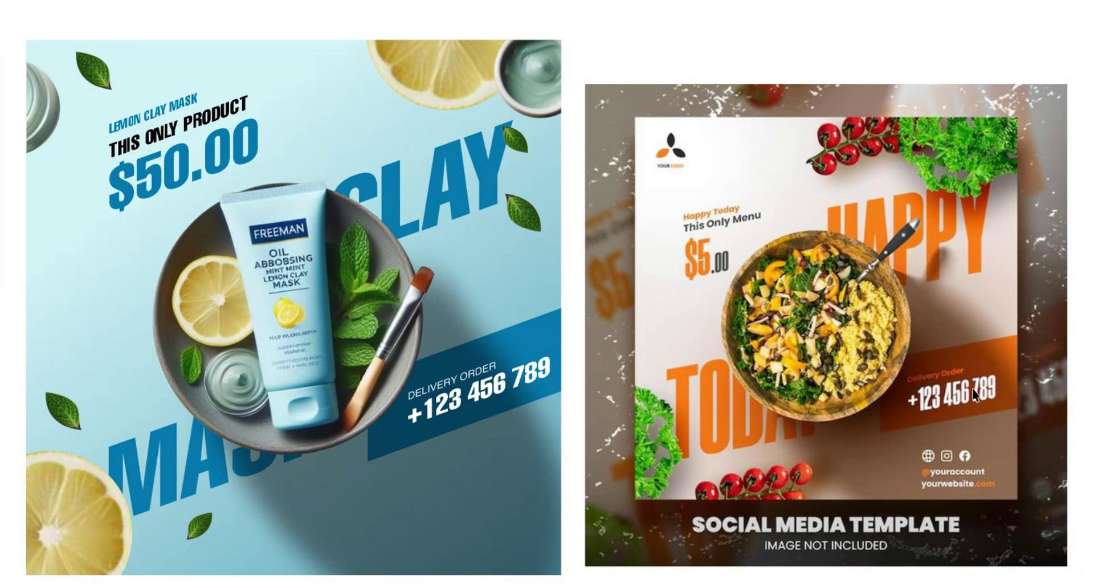